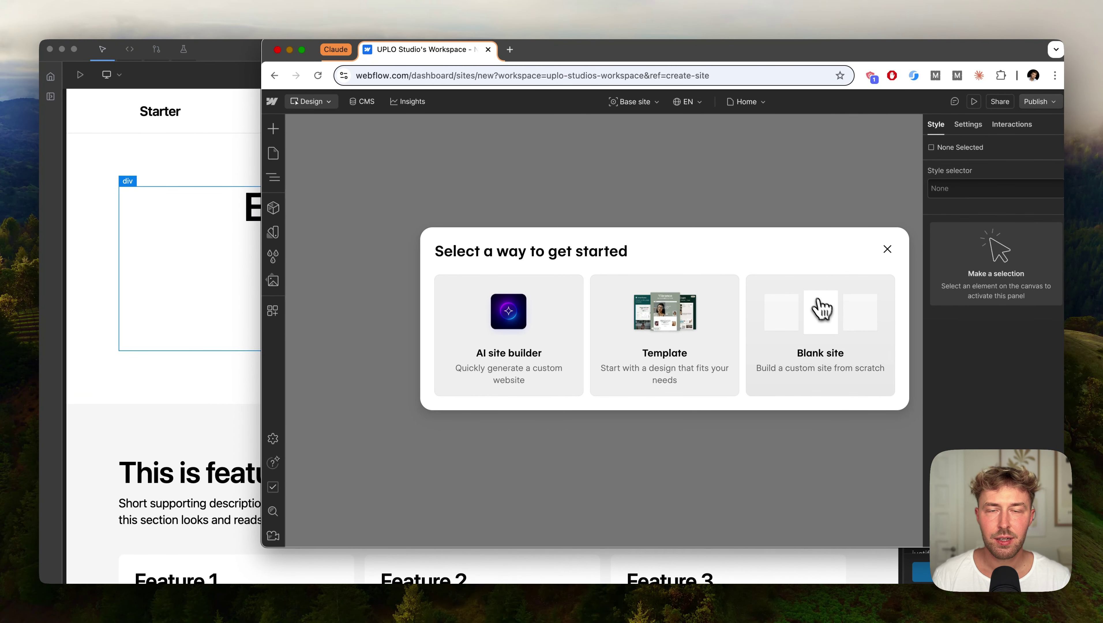
# Create a blank site named "UPLO's Wondrous Site" with the default folder and access settings
pyautogui.click(835, 317)
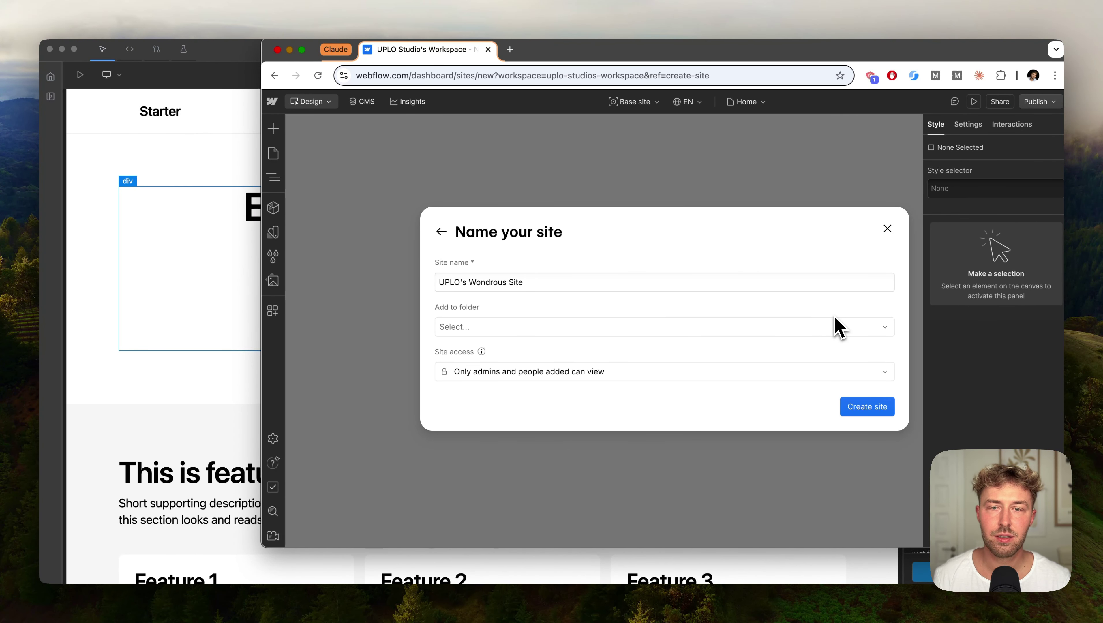
pyautogui.click(884, 411)
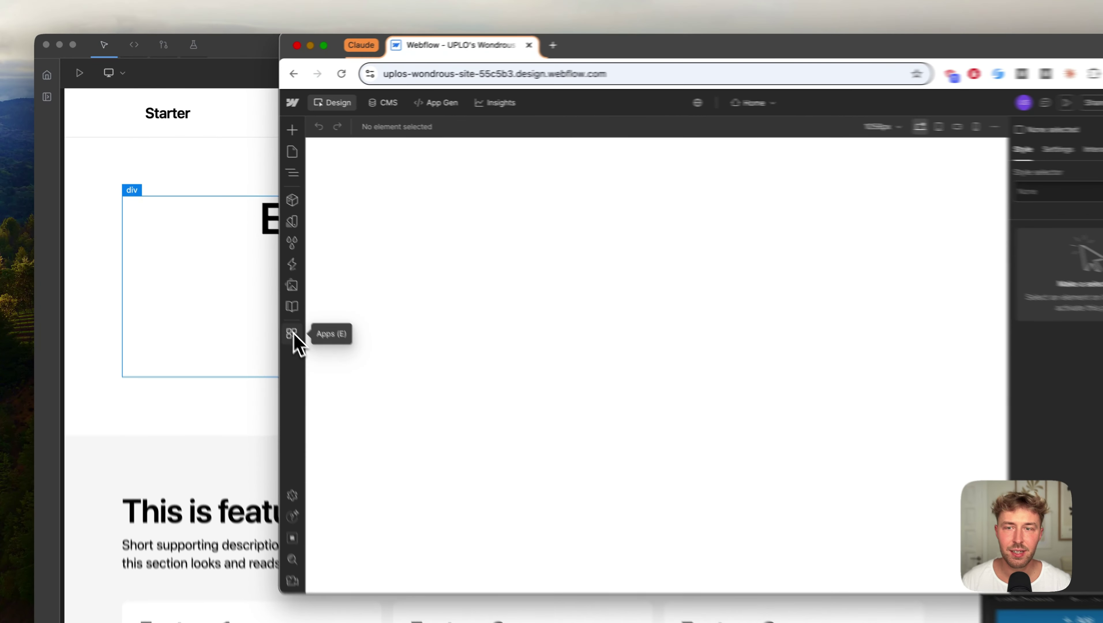
# Launch the connected Meno app in development mode and allow the site to access other apps on this device
pyautogui.click(274, 311)
pyautogui.click(414, 240)
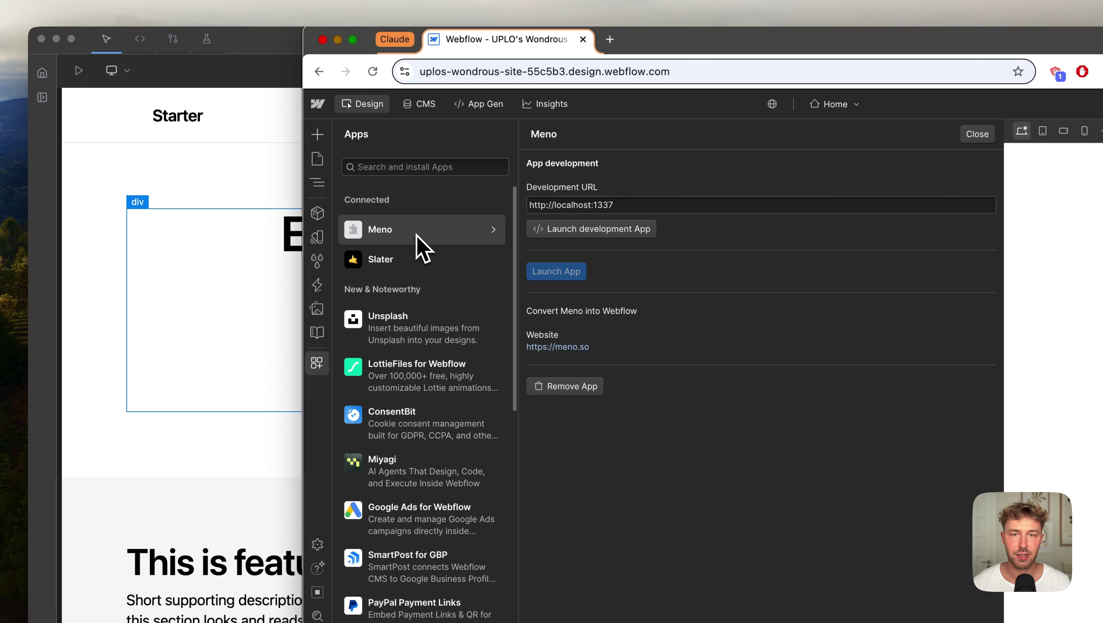
pyautogui.click(612, 236)
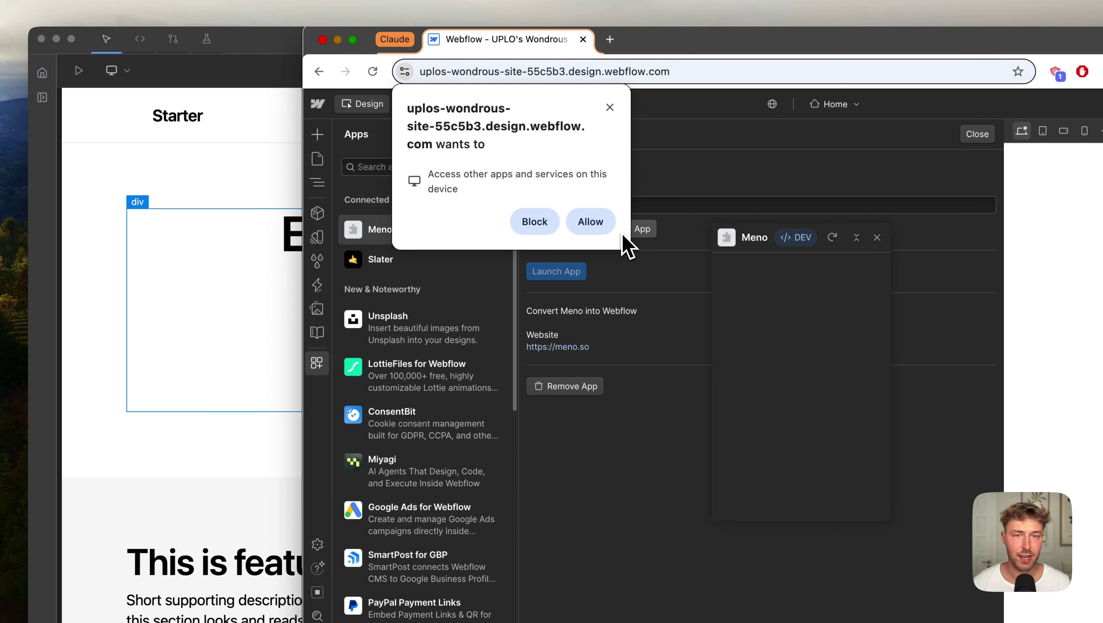
pyautogui.click(601, 229)
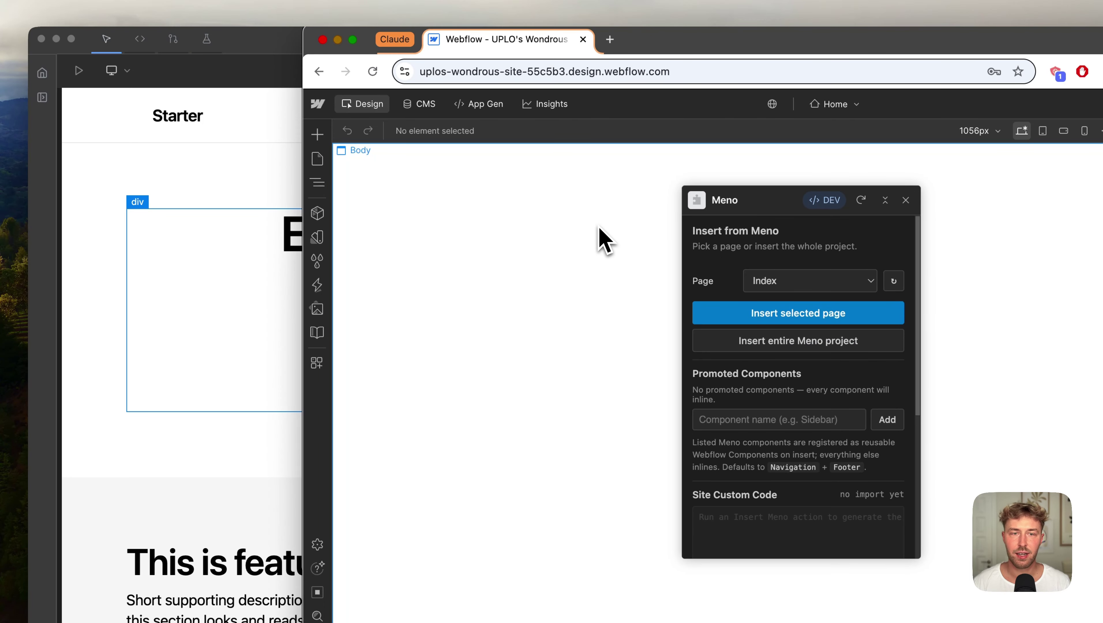
# Insert the Index page from Meno into the Body element of the blank page
pyautogui.moveTo(788, 201); pyautogui.dragTo(948, 190)
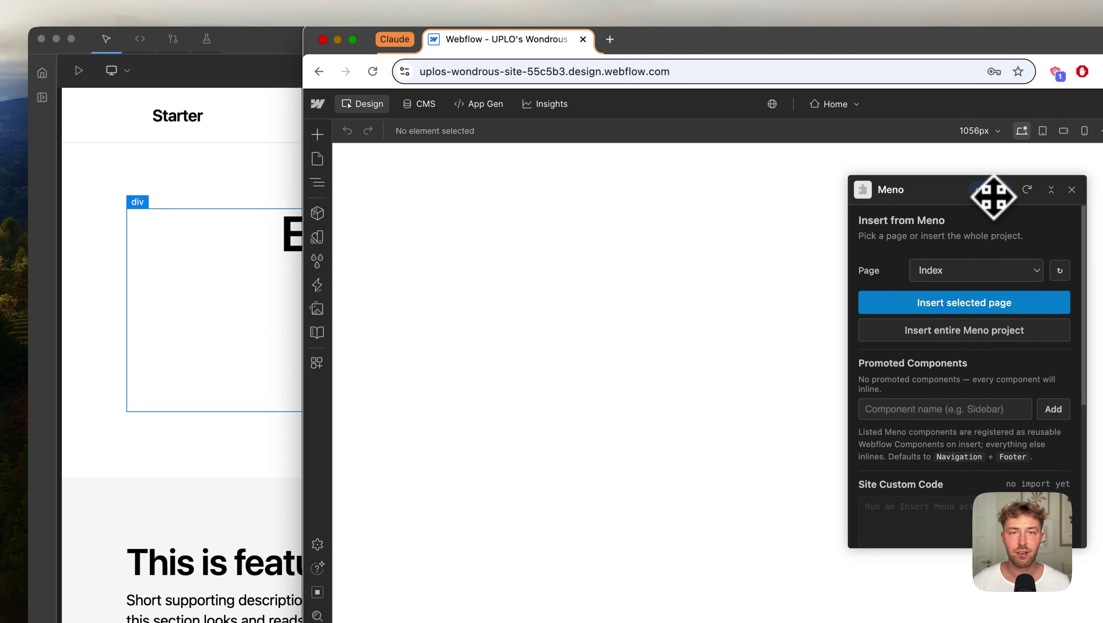
pyautogui.click(788, 285)
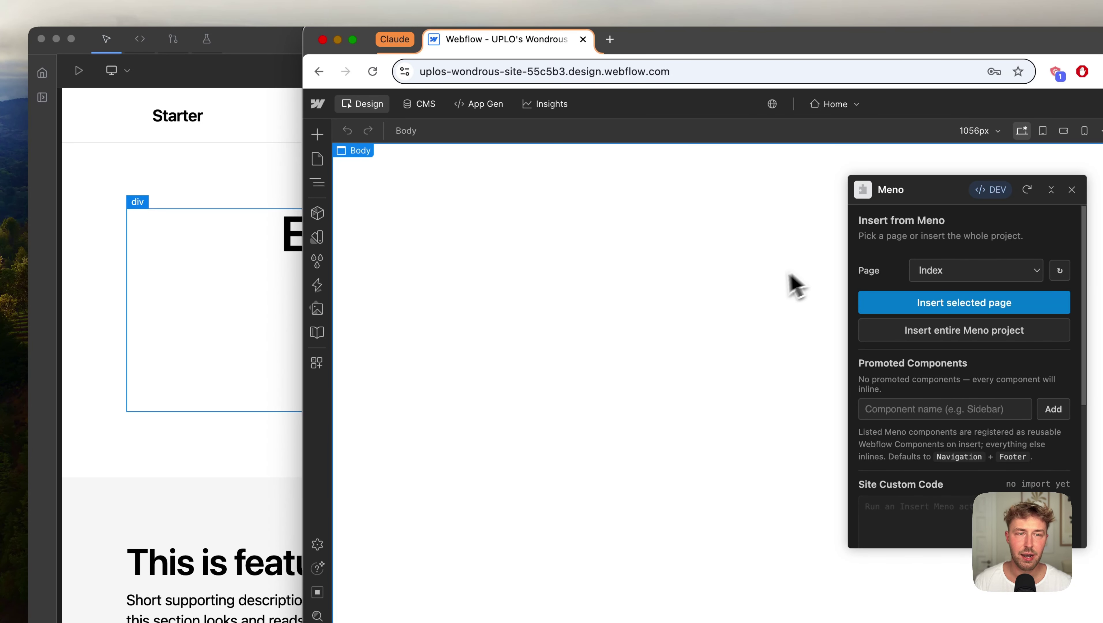
pyautogui.click(978, 305)
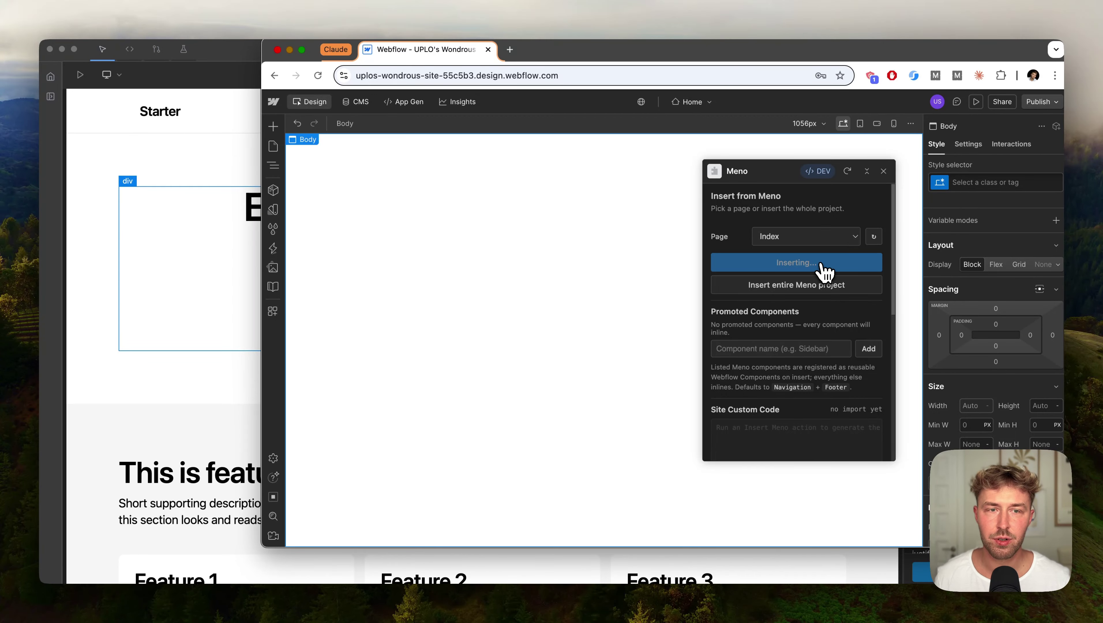
# Collapse the Meno app window and widen the browser window to give the imported page more room
pyautogui.click(251, 239)
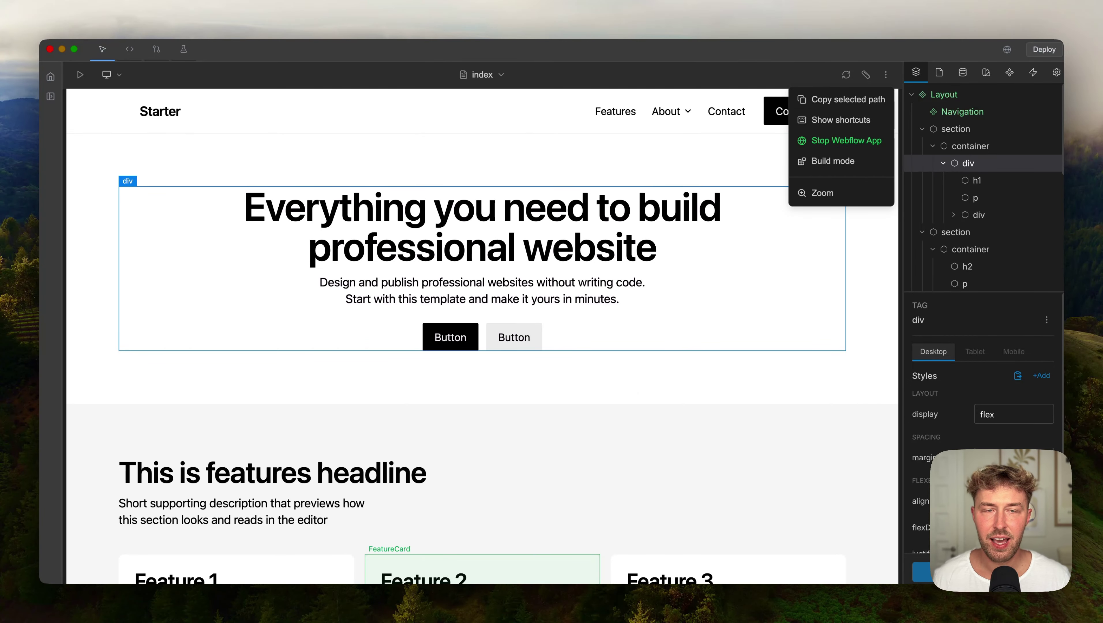
pyautogui.press('super+Tab')
pyautogui.scroll(-5, 769, 394)
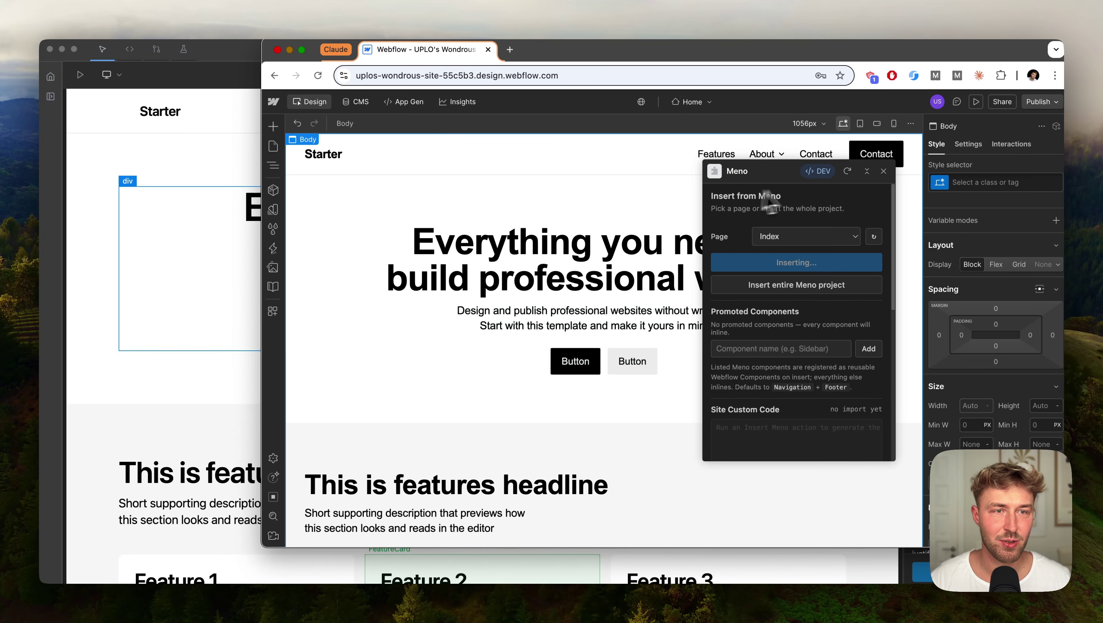
pyautogui.click(867, 172)
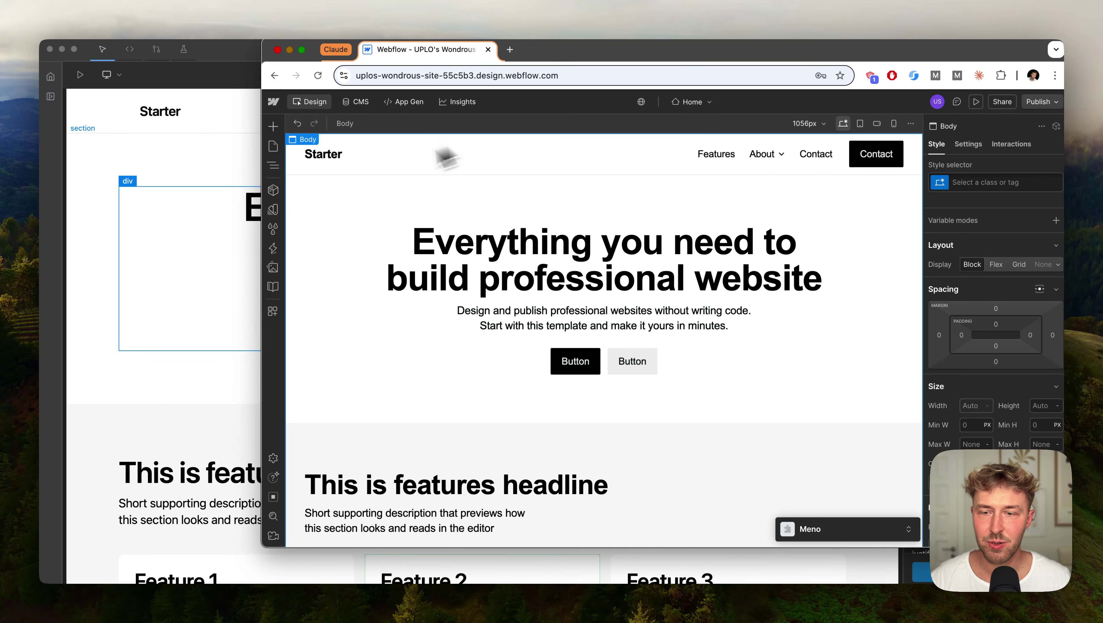
pyautogui.moveTo(264, 549); pyautogui.dragTo(109, 566)
# Inspect the imported navigation, hero heading and paragraph, and look through the remaining sections down to the footer
pyautogui.click(284, 160)
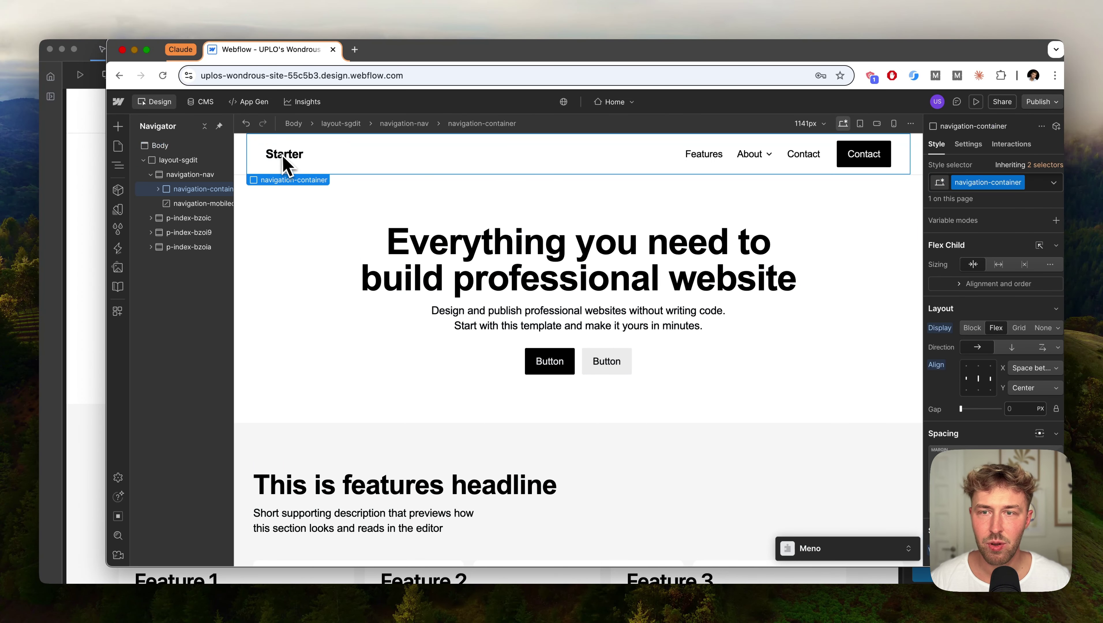
pyautogui.click(460, 242)
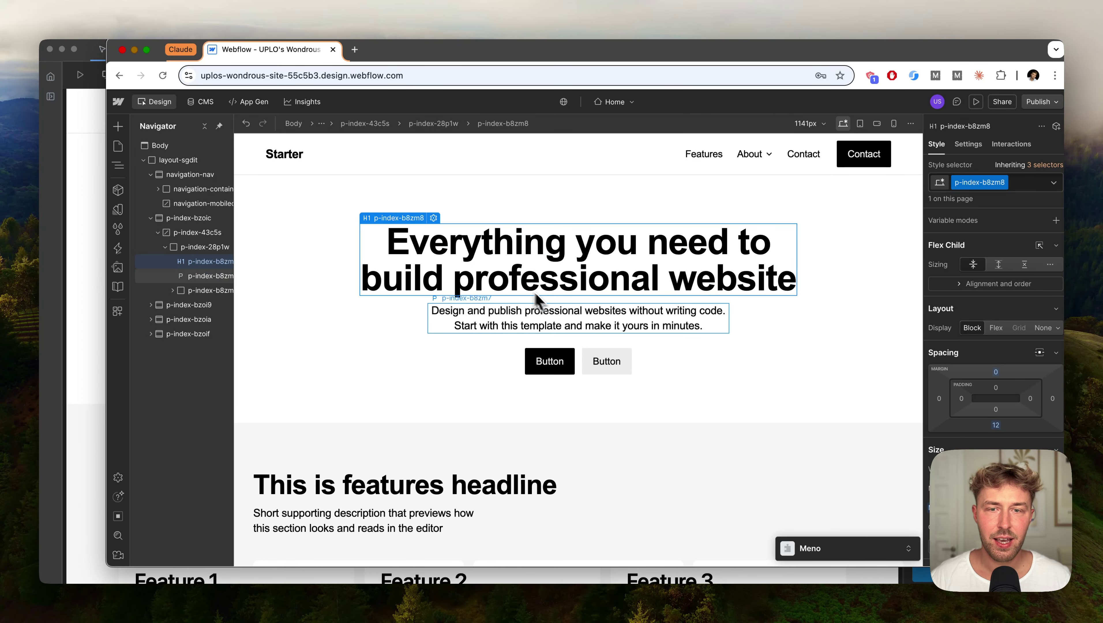
pyautogui.click(567, 321)
pyautogui.scroll(-6, 576, 327)
pyautogui.scroll(-10, 991, 345)
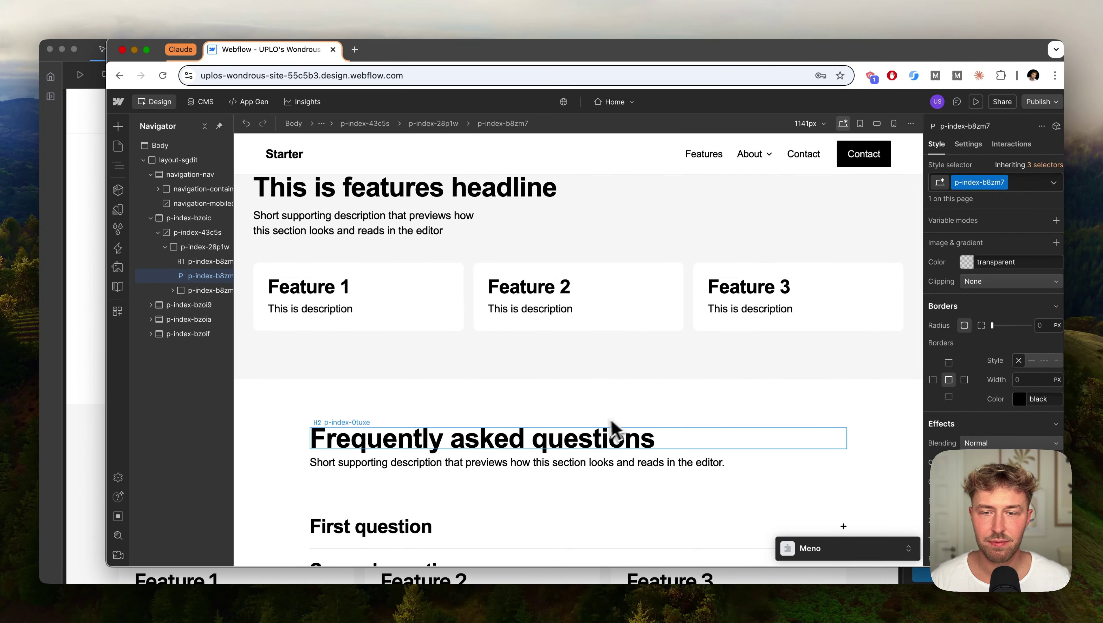
pyautogui.scroll(-10, 586, 436)
pyautogui.scroll(-7, 582, 435)
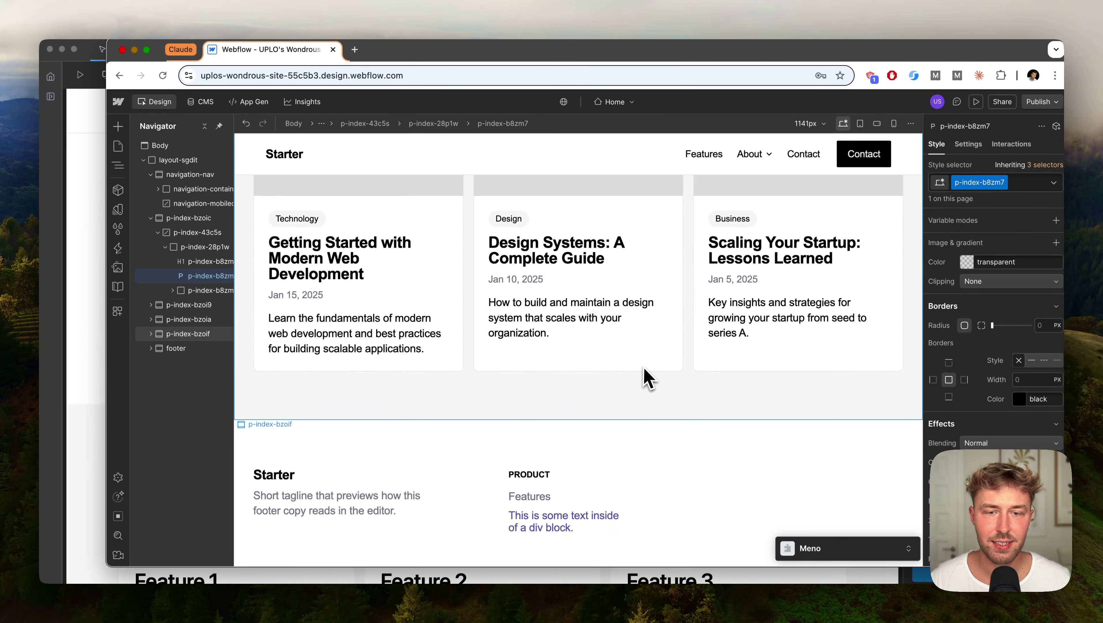
# Switch to the Meno editor and review the original index page's sections for comparison with the import
pyautogui.click(91, 333)
pyautogui.scroll(-10, 364, 340)
pyautogui.scroll(-5, 401, 344)
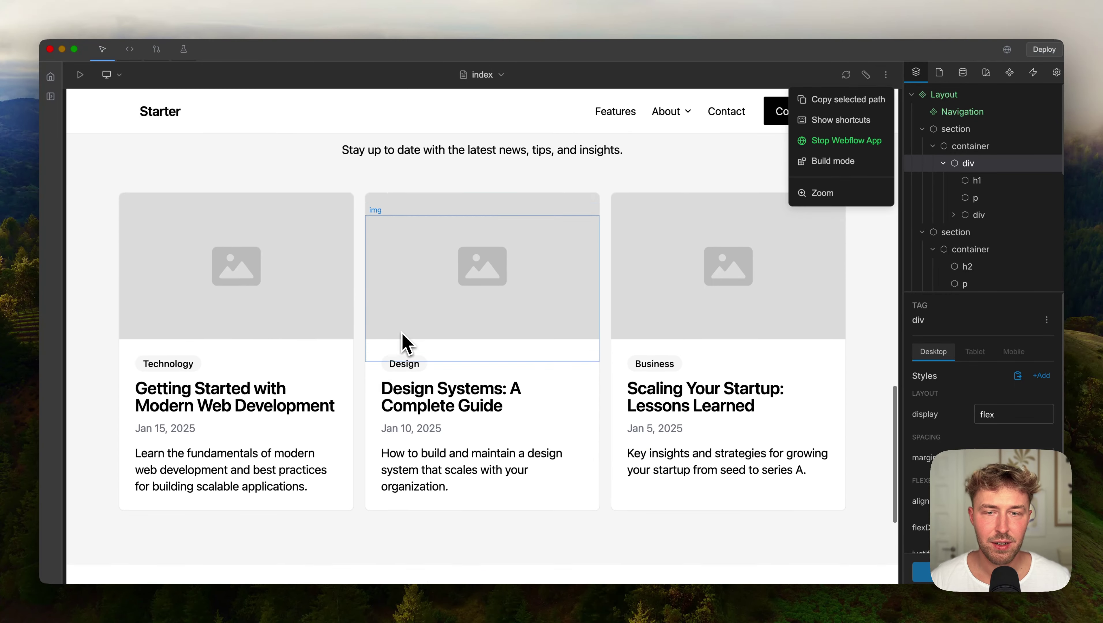
pyautogui.scroll(12, 402, 345)
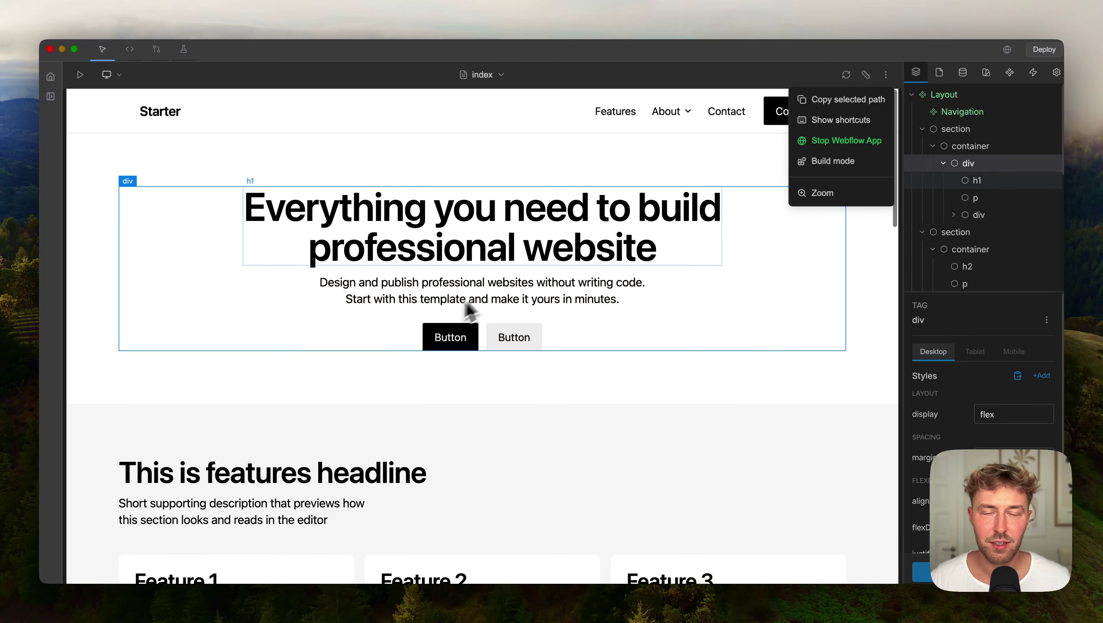
pyautogui.scroll(-10, 480, 306)
# Open the FaqQuestion component from the first question, review its custom JavaScript, and return to the index page
pyautogui.click(450, 345)
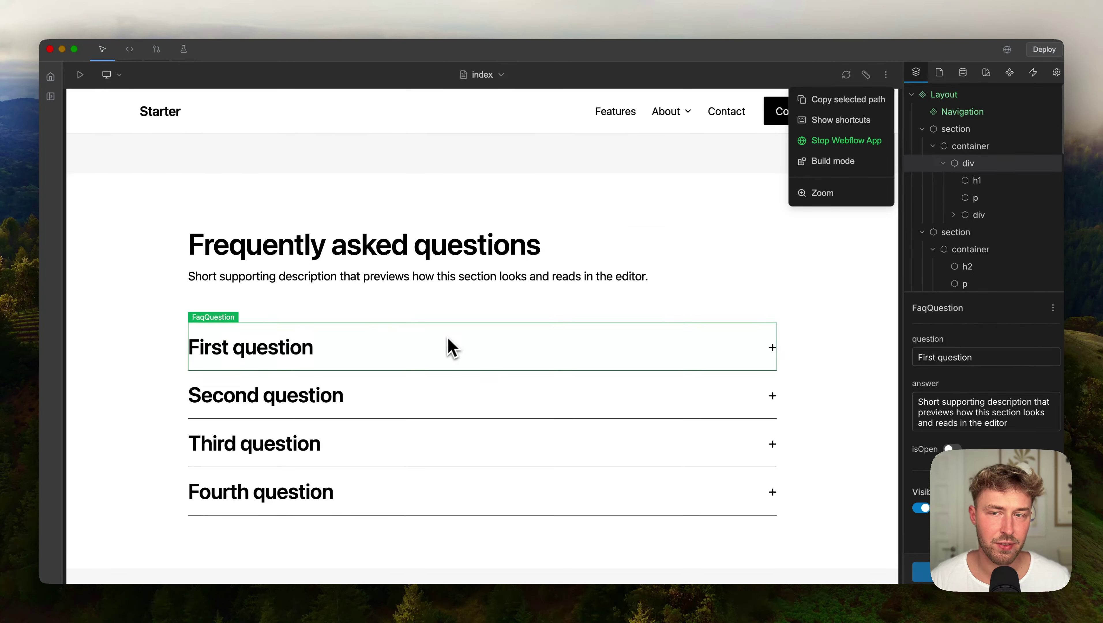
pyautogui.doubleClick(441, 357)
pyautogui.press('e')
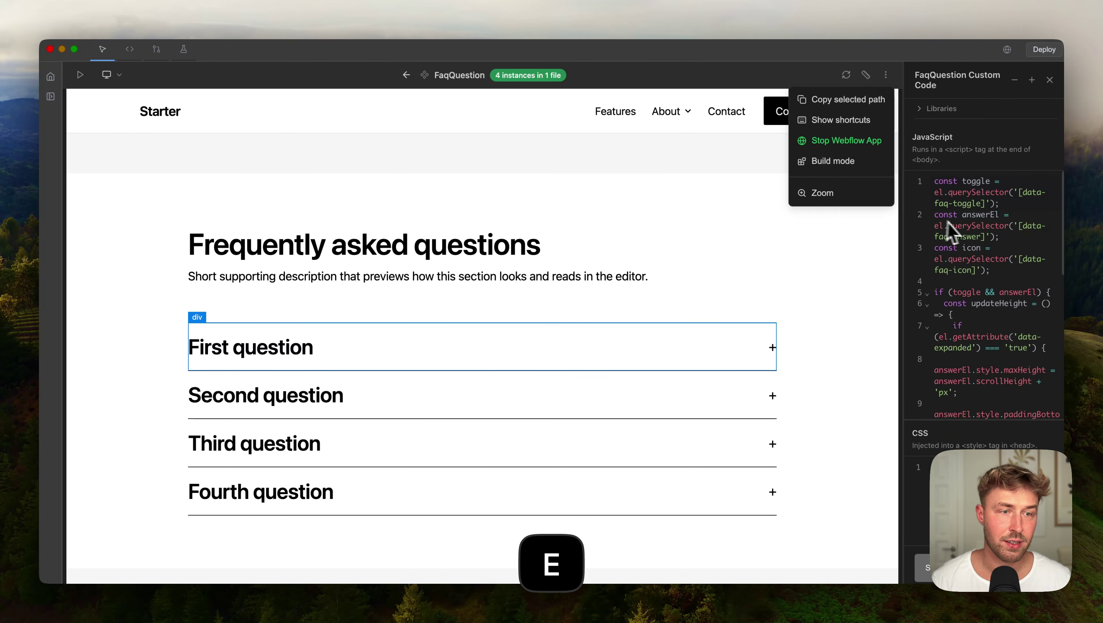
pyautogui.scroll(-8, 973, 308)
pyautogui.scroll(8, 976, 325)
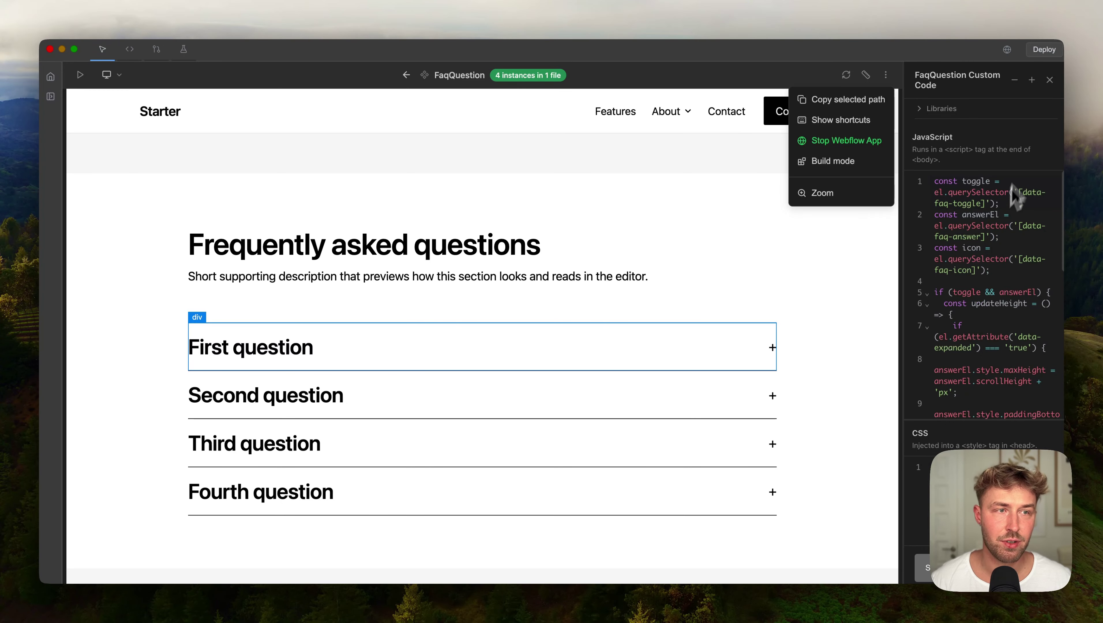
pyautogui.click(1050, 81)
pyautogui.press('Escape')
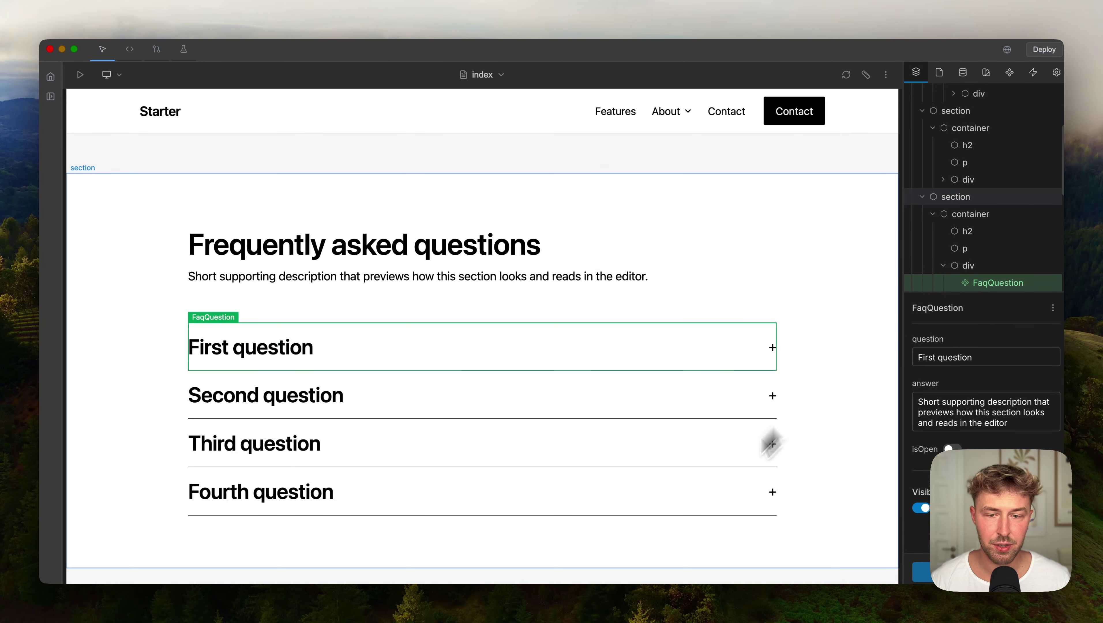
# Switch back to Webflow and copy the site custom code generated by the Meno app
pyautogui.press('super+Tab')
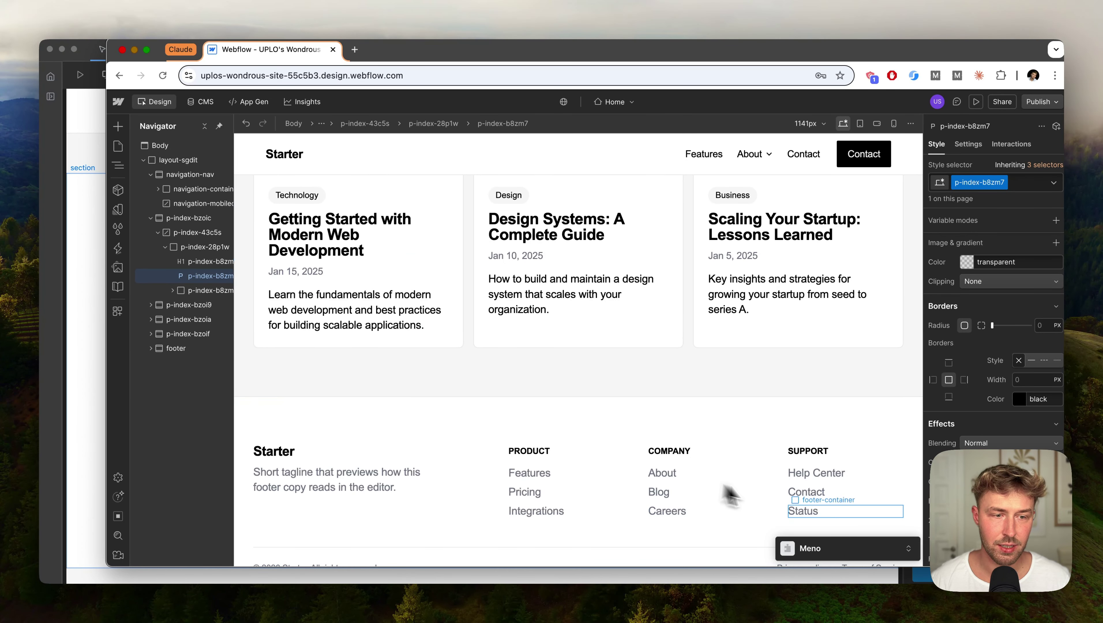
pyautogui.click(908, 550)
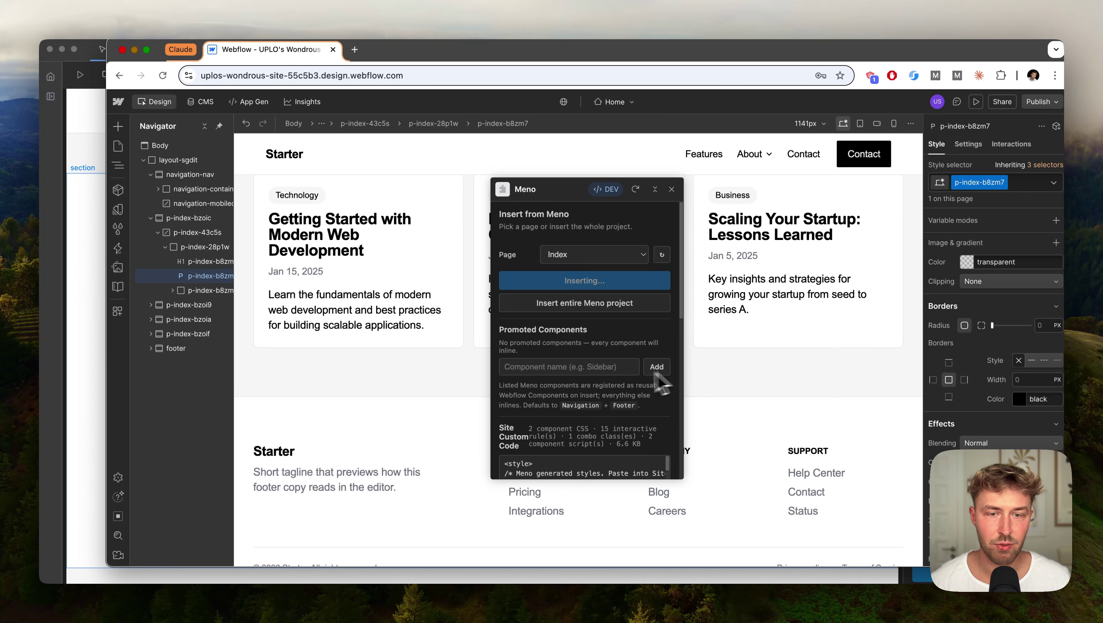
pyautogui.scroll(-5, 611, 375)
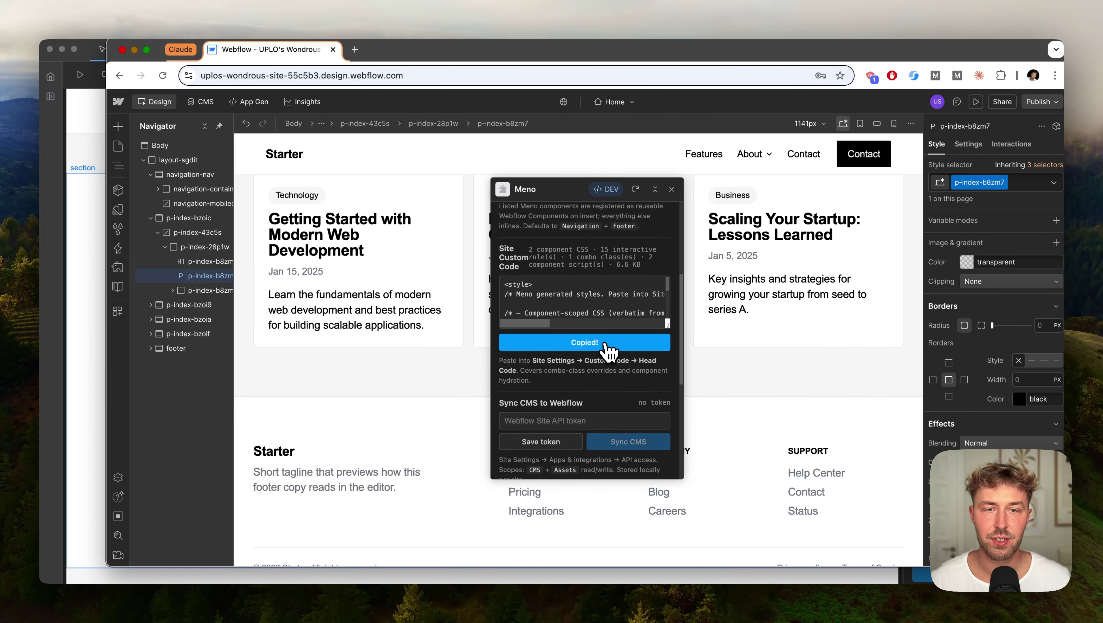
pyautogui.scroll(5, 609, 350)
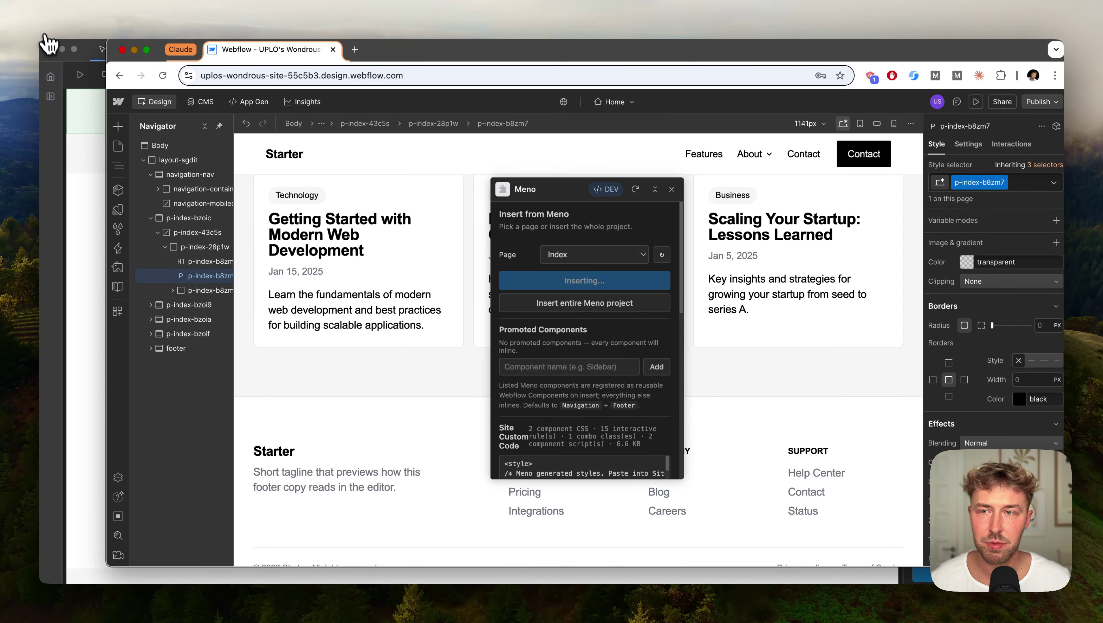
# Paste the copied Meno code into the Home page's custom code inside the head tag and save the page settings
pyautogui.click(117, 147)
pyautogui.click(246, 194)
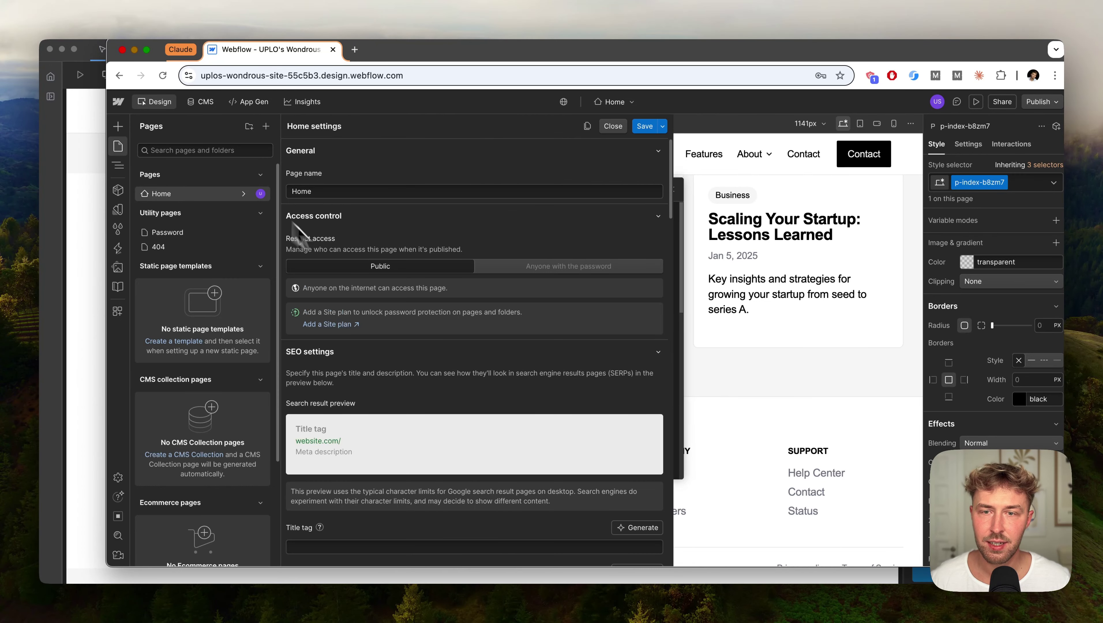
pyautogui.scroll(-10, 406, 358)
pyautogui.scroll(-6, 432, 351)
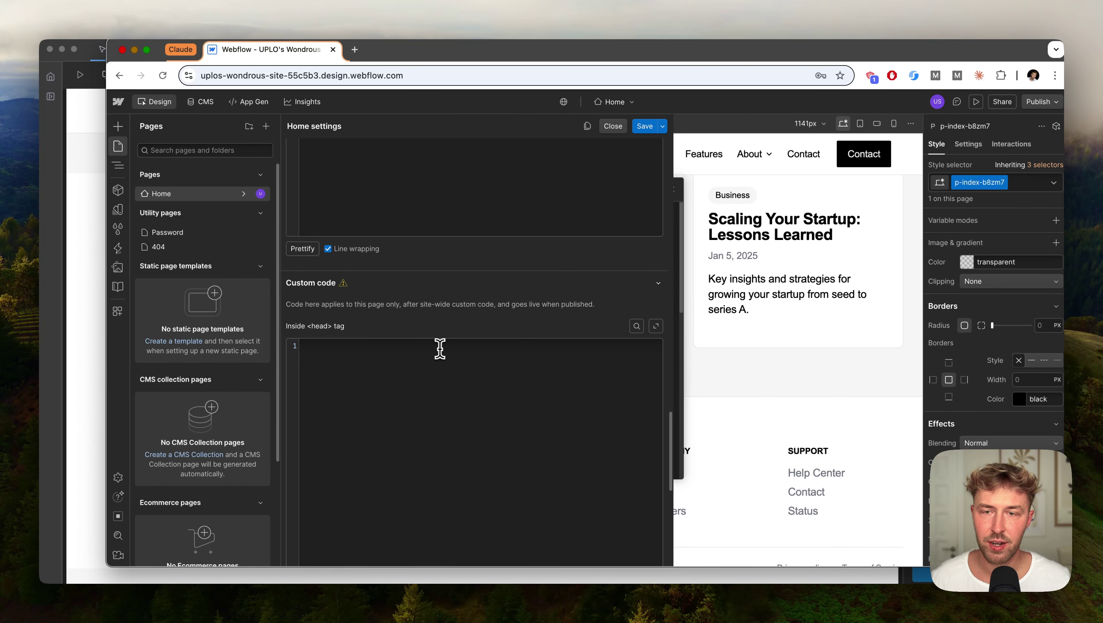
pyautogui.press('super+v')
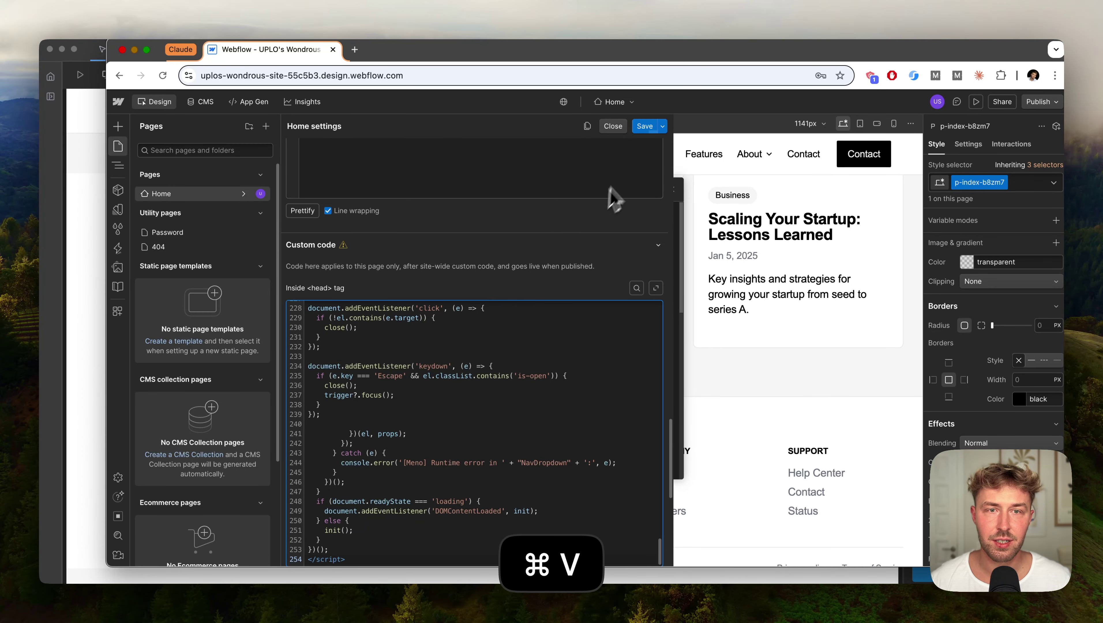
pyautogui.click(646, 126)
# Publish the site to the webflow.io staging domain and open the published page
pyautogui.click(1040, 103)
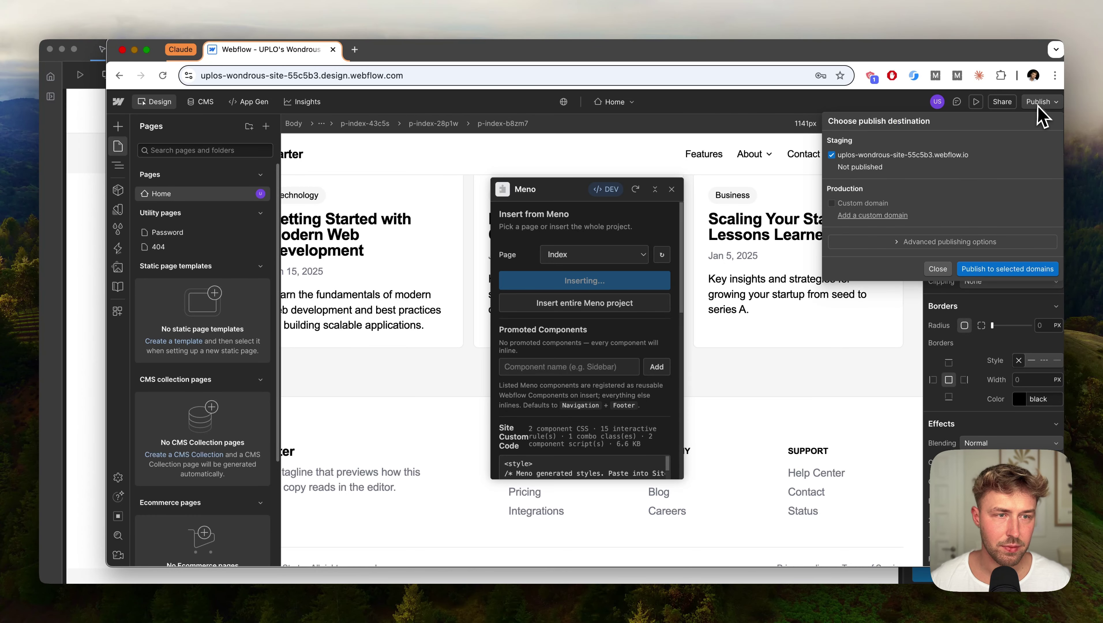
pyautogui.click(992, 270)
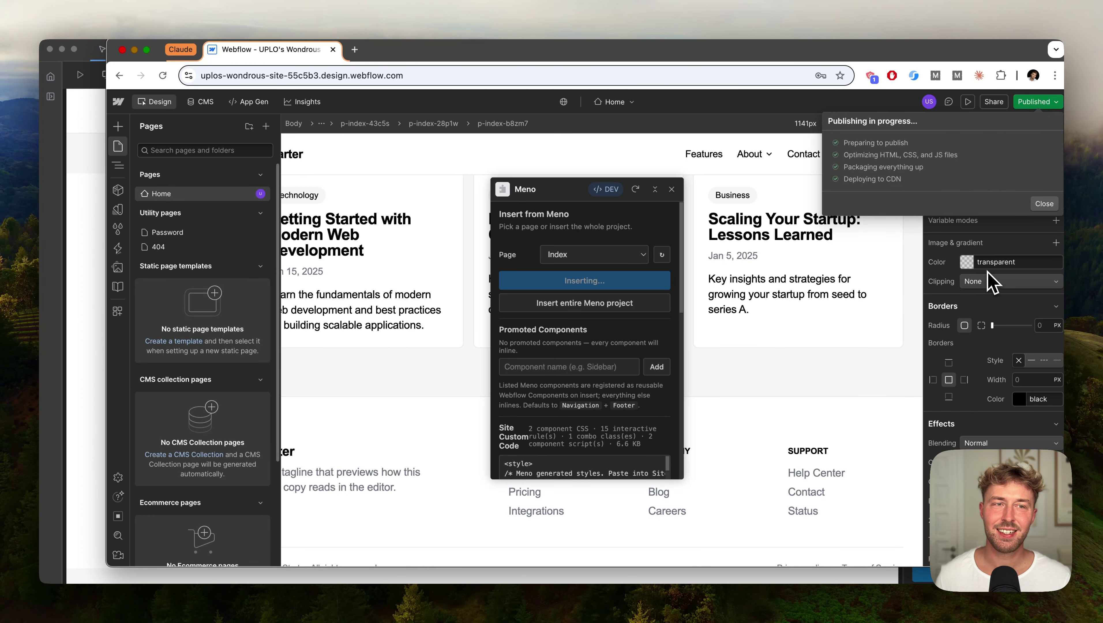
pyautogui.click(982, 167)
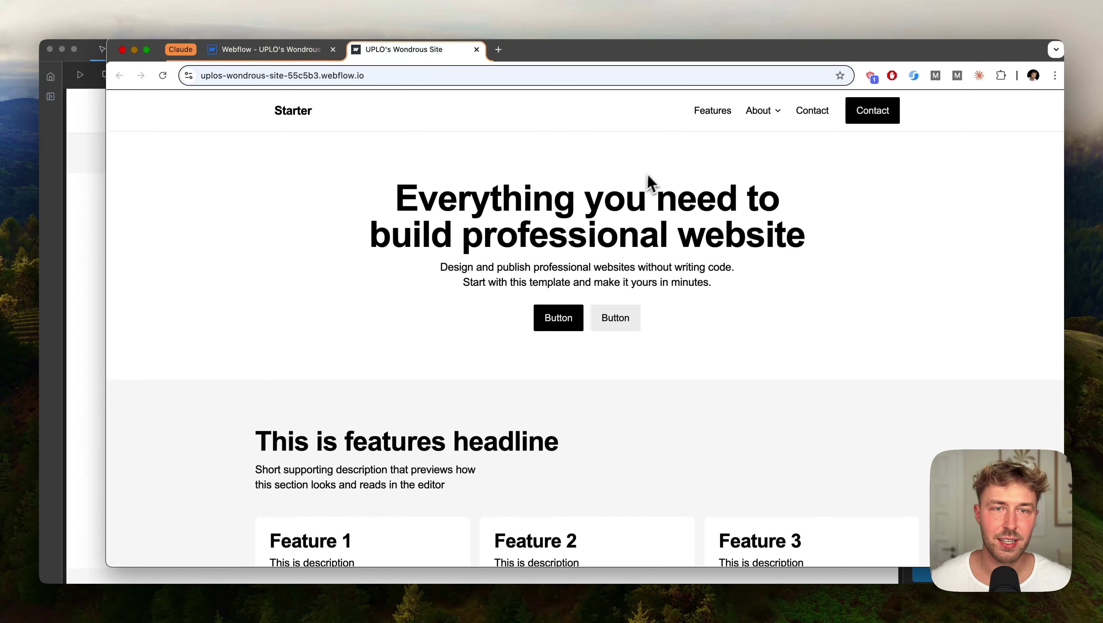
# Test the published page by expanding and collapsing the first two FAQ questions and trying the About dropdown
pyautogui.scroll(-10, 650, 182)
pyautogui.click(611, 285)
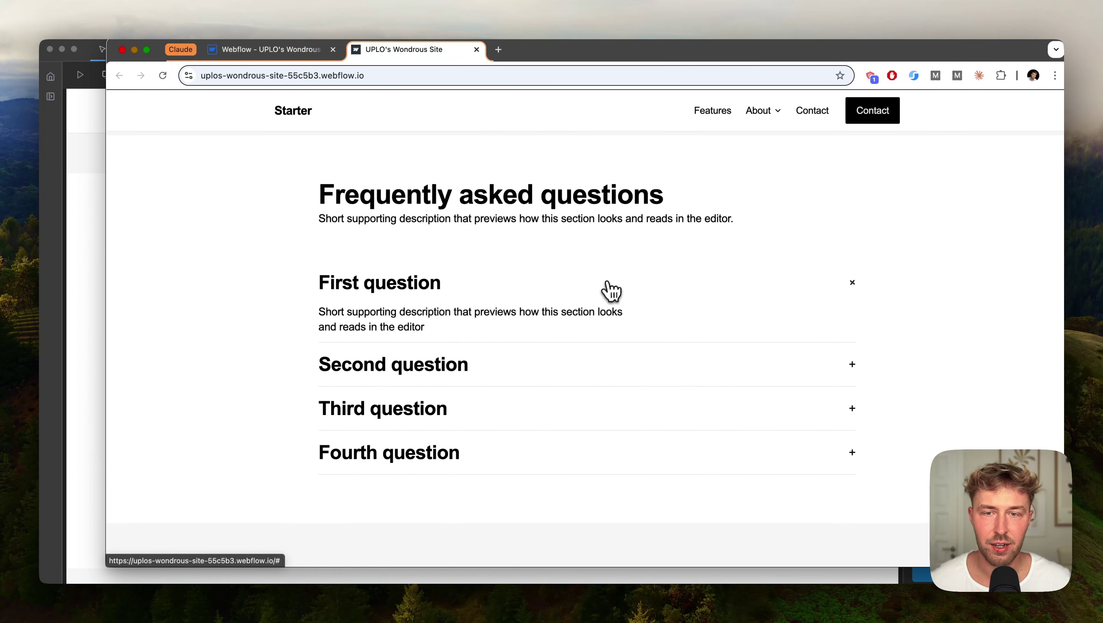
pyautogui.click(608, 287)
pyautogui.click(606, 326)
pyautogui.click(610, 336)
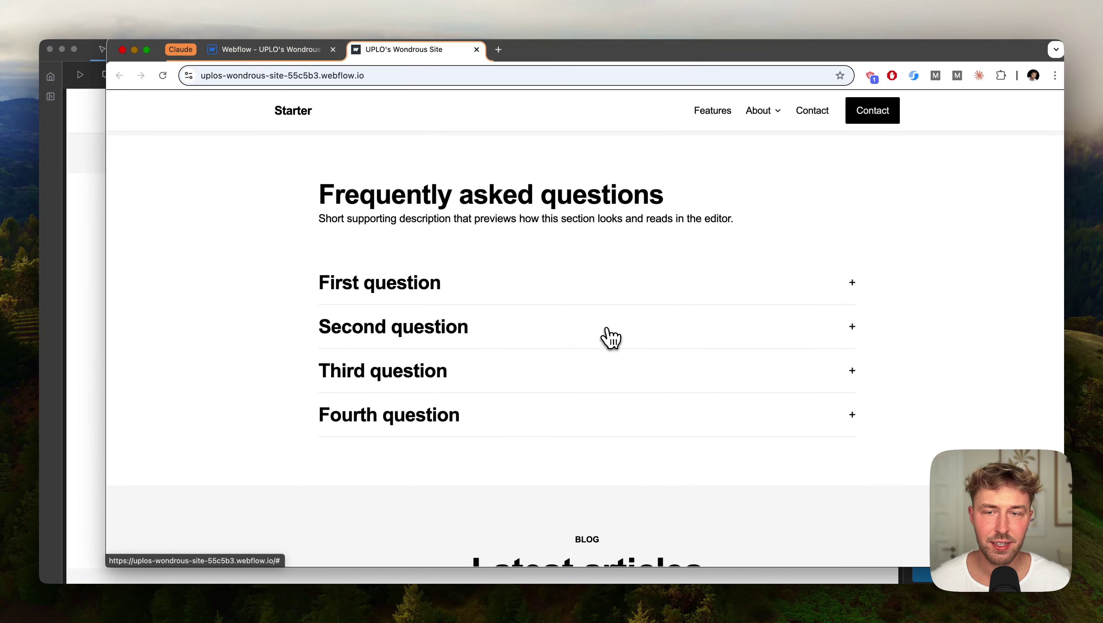
pyautogui.click(762, 111)
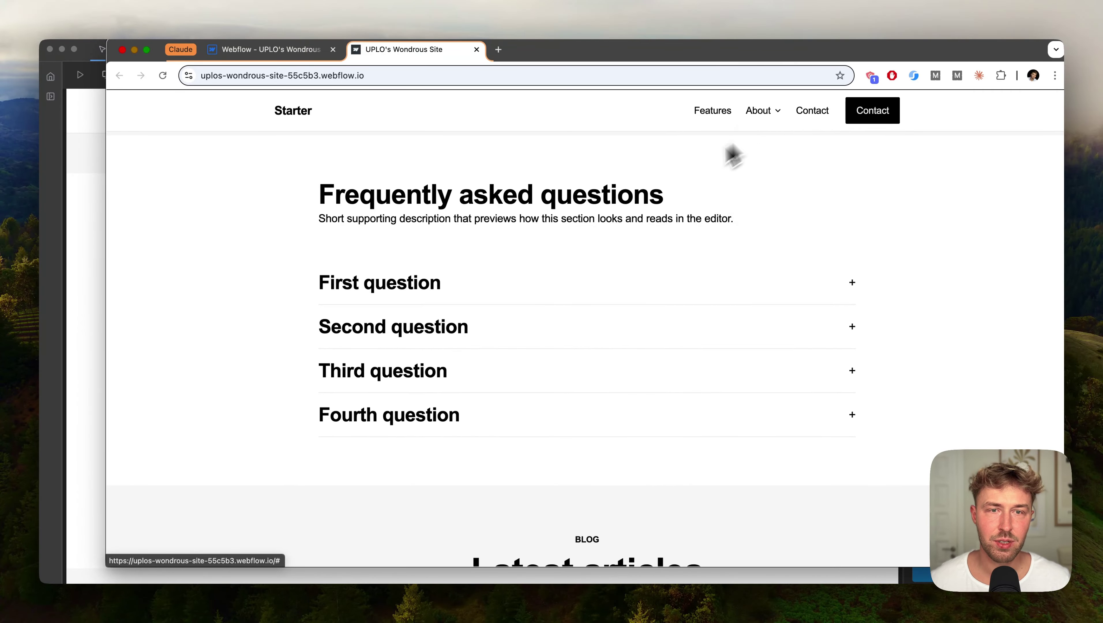
# Narrow the published page to mobile width using the browser's developer tools and test opening and closing the hamburger menu
pyautogui.press('super+alt+i')
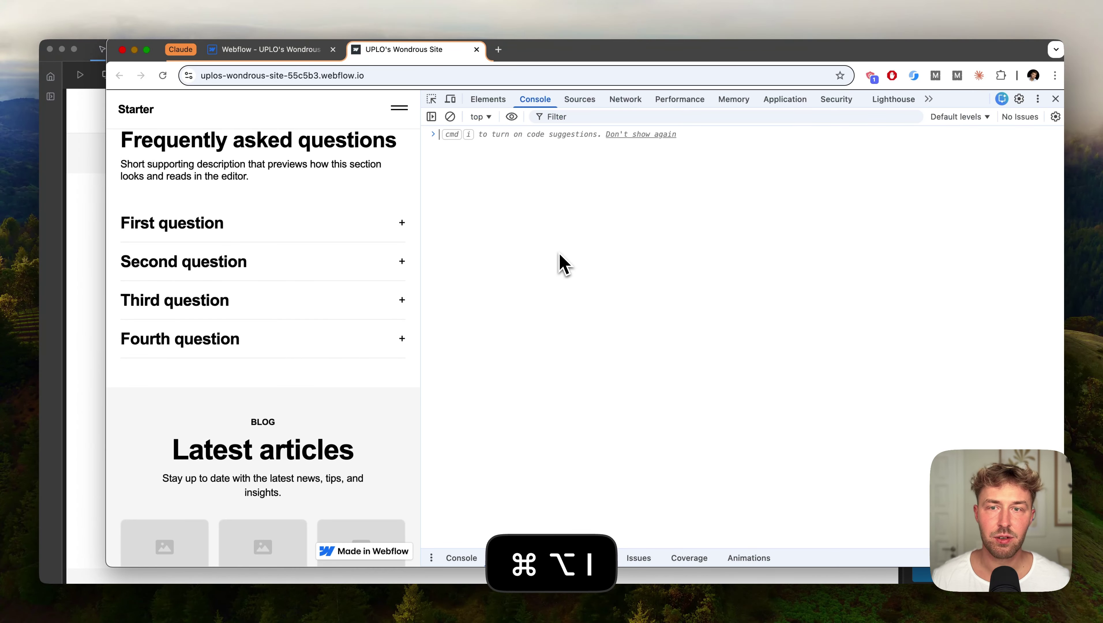
pyautogui.moveTo(424, 246); pyautogui.dragTo(323, 263)
pyautogui.click(297, 108)
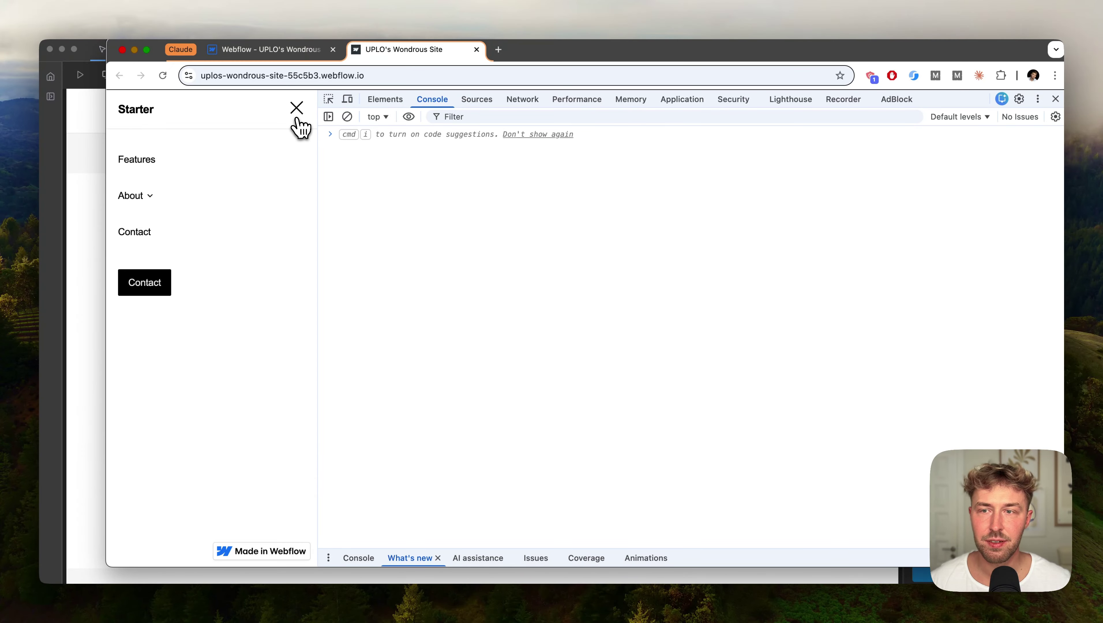
pyautogui.click(297, 114)
pyautogui.click(297, 114)
pyautogui.click(297, 114)
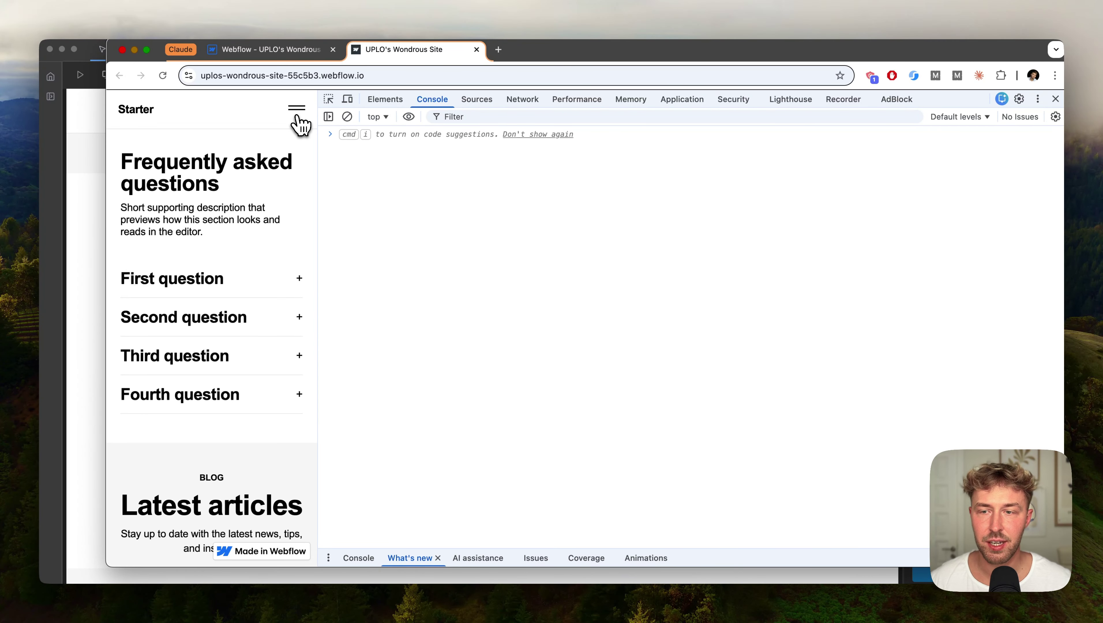
# Examine how the Latest articles cards lay out on the published page at mobile width
pyautogui.scroll(-7, 225, 303)
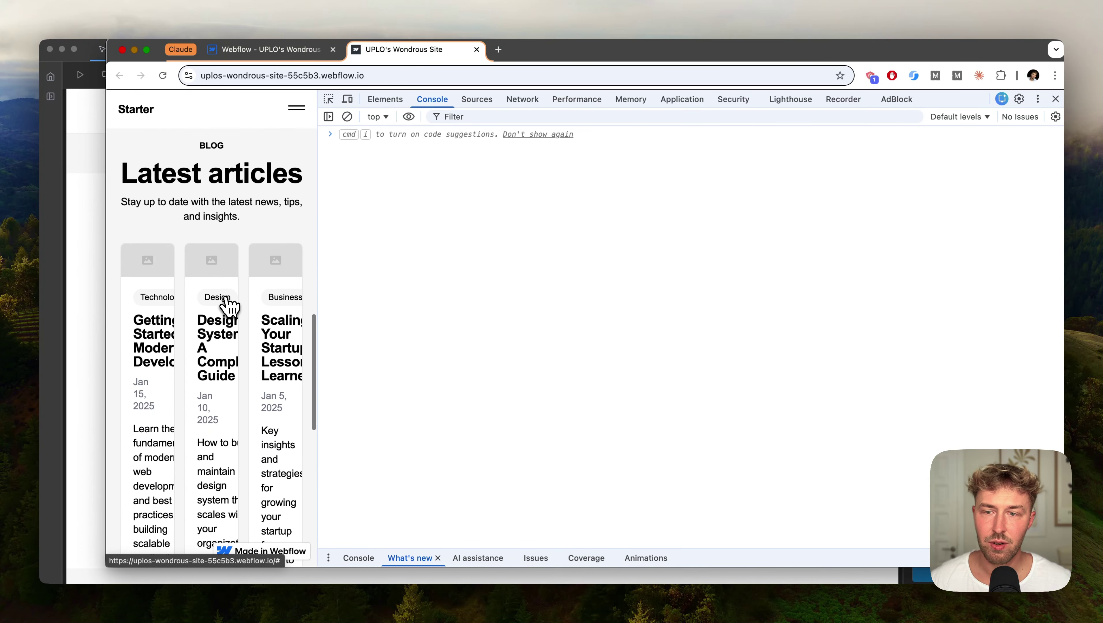
pyautogui.scroll(5, 226, 307)
pyautogui.scroll(-8, 227, 308)
pyautogui.scroll(2, 226, 308)
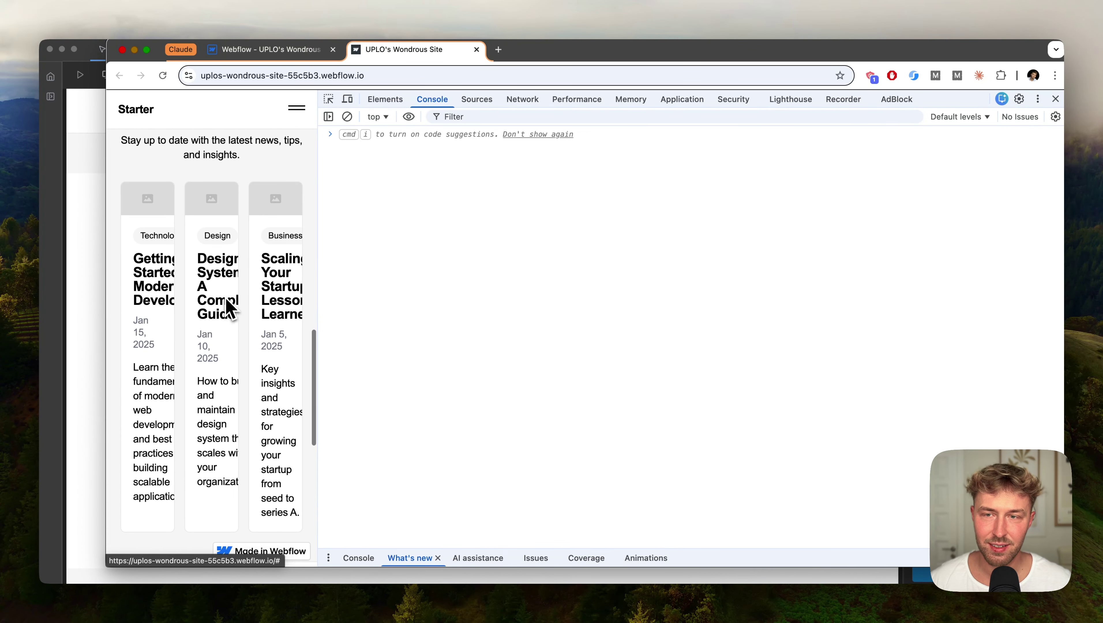
# Switch to Meno, preview the index page at the Mobile breakpoint and examine its Latest articles section
pyautogui.press('super+Tab')
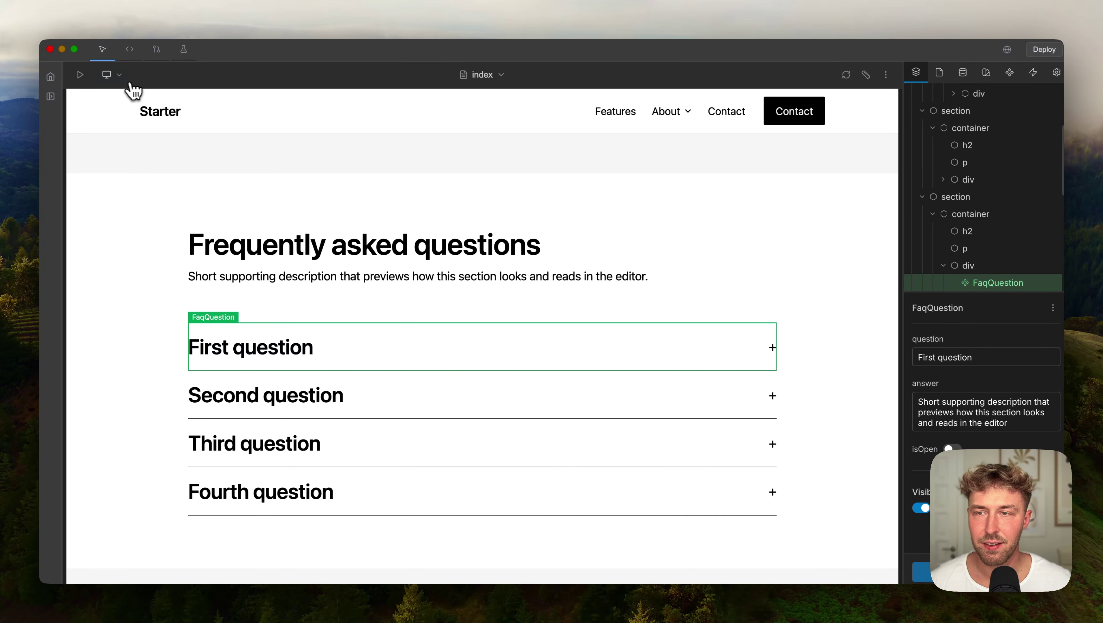
pyautogui.click(117, 75)
pyautogui.click(117, 134)
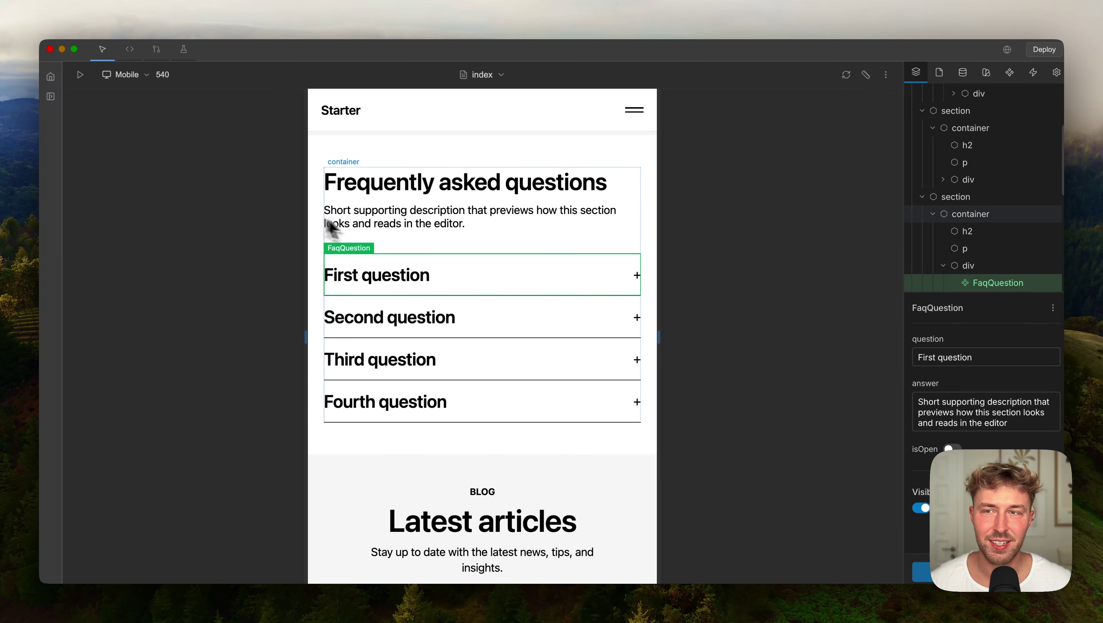
pyautogui.scroll(-10, 430, 255)
pyautogui.scroll(-3, 441, 257)
pyautogui.scroll(5, 463, 258)
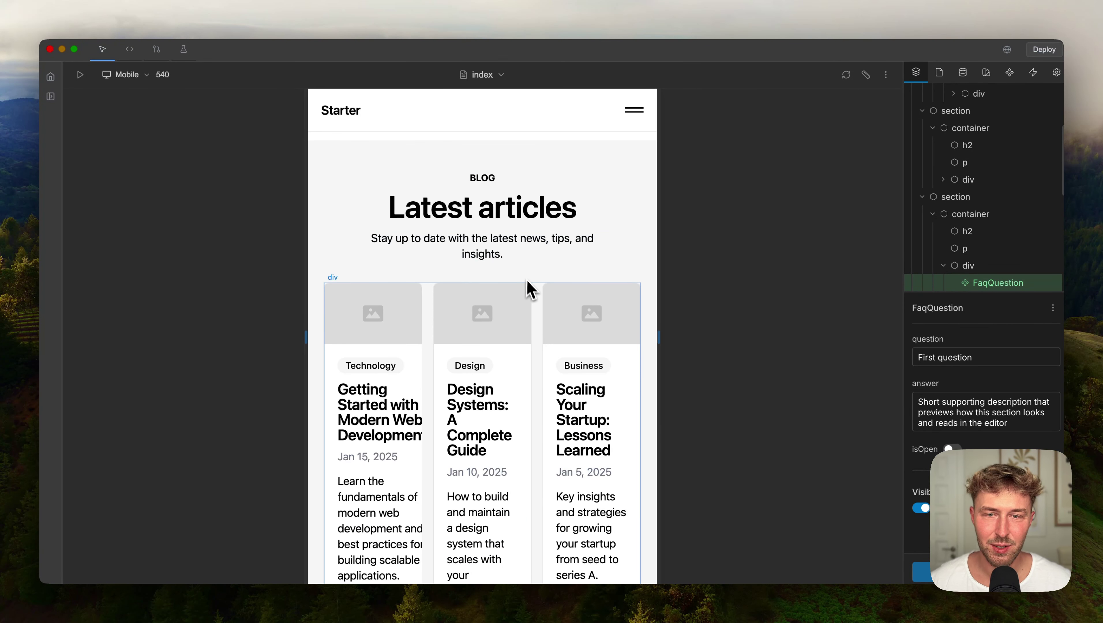
# Select the Latest articles grid and its container, and compare the layout across the Desktop, Tablet and Mobile breakpoints
pyautogui.click(539, 301)
pyautogui.scroll(-3, 1011, 418)
pyautogui.press('2')
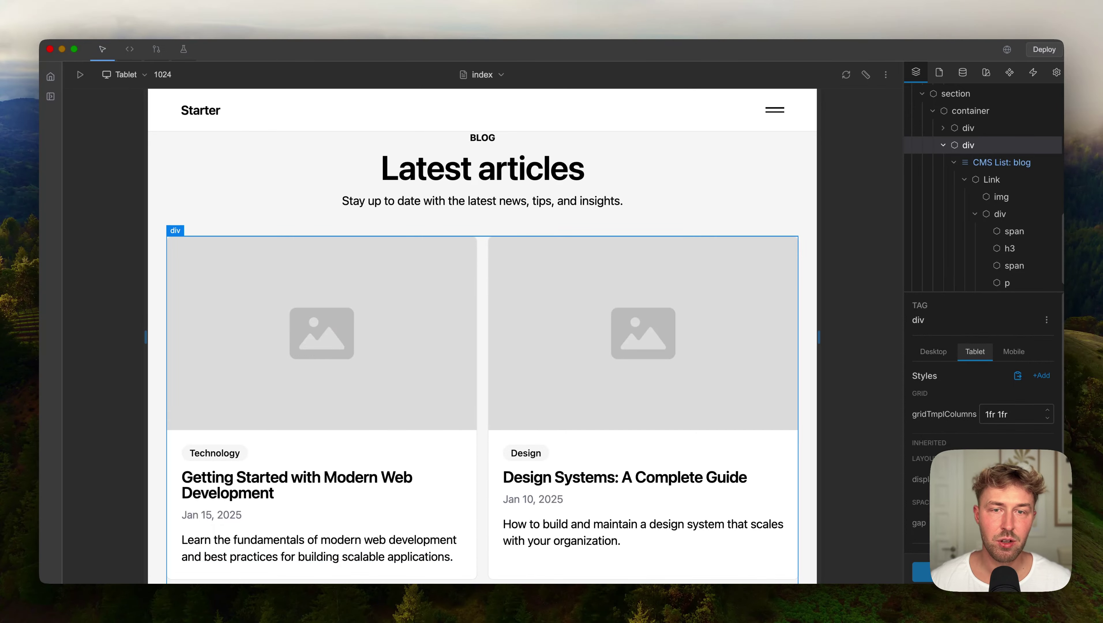
pyautogui.click(627, 252)
pyautogui.press('1')
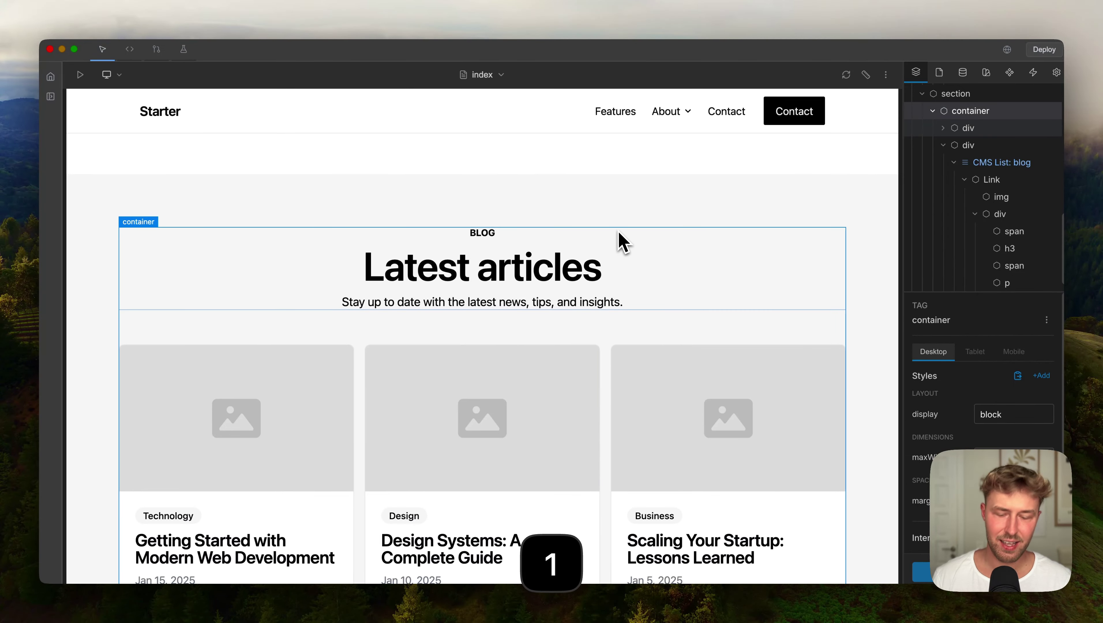
pyautogui.press('2')
pyautogui.press('3')
pyautogui.press('2')
pyautogui.press('1')
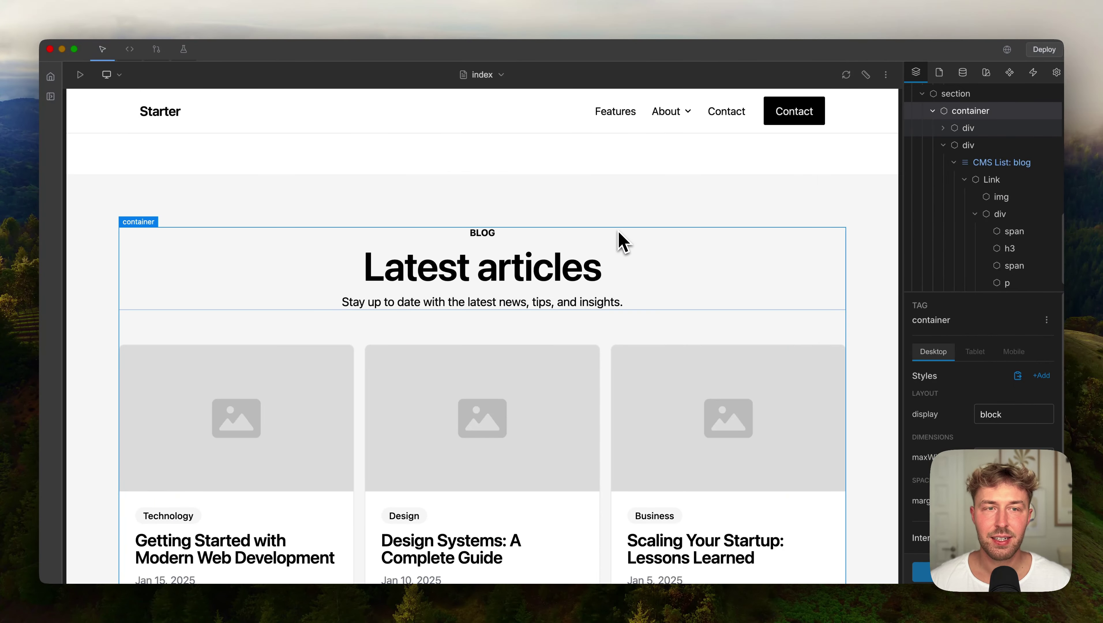
# Return to the browser, close the developer tools, and open the workspace's App Development page from the Webflow dashboard
pyautogui.press('super+Tab')
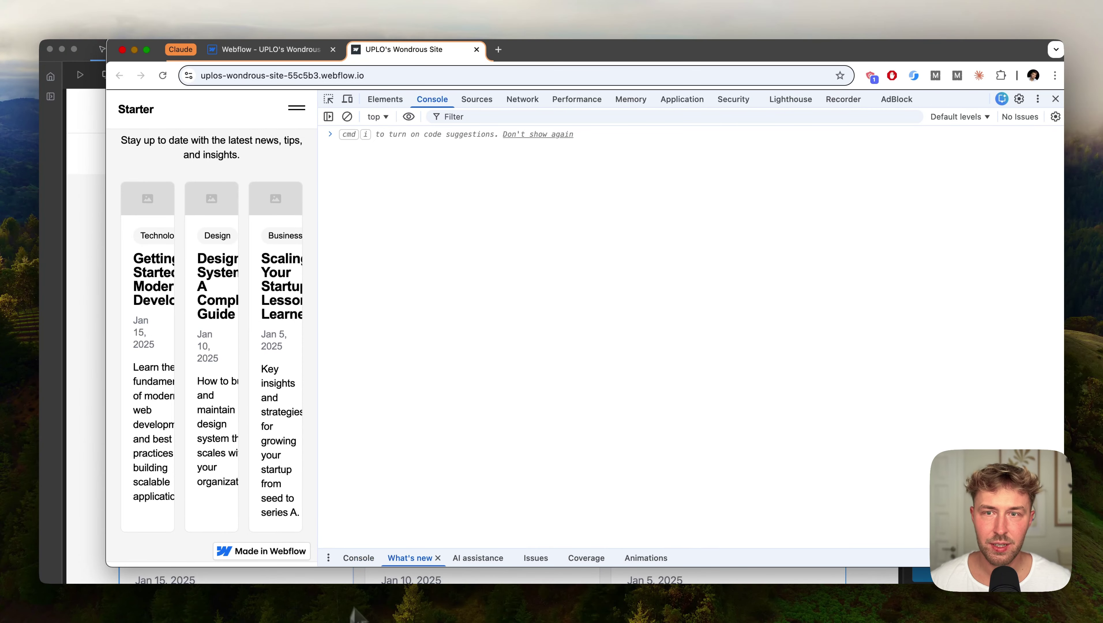
pyautogui.click(1055, 99)
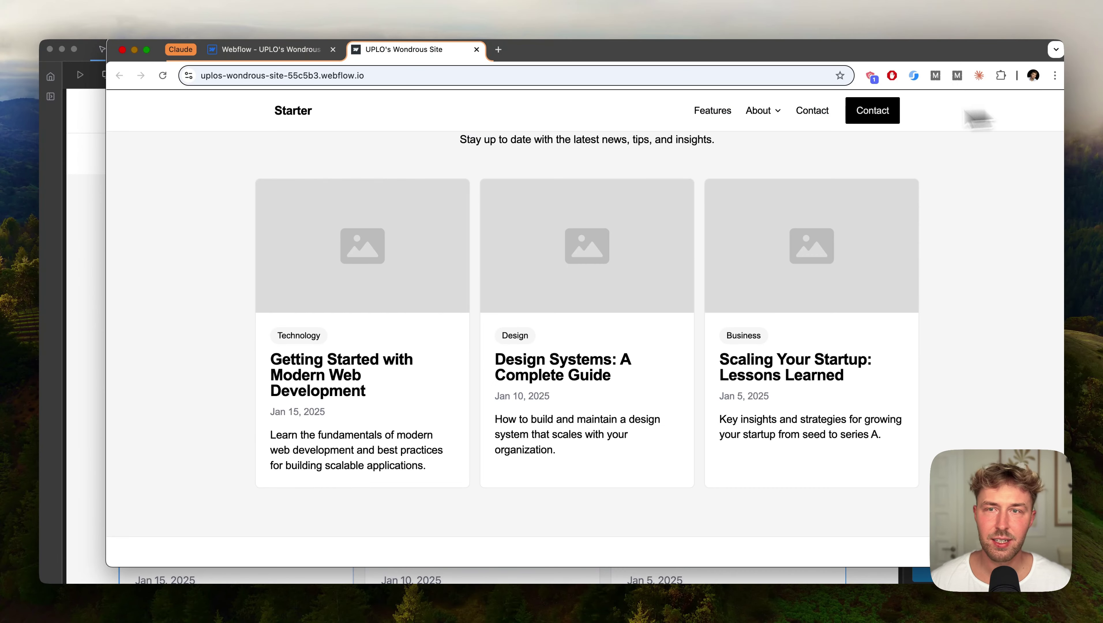
pyautogui.click(321, 50)
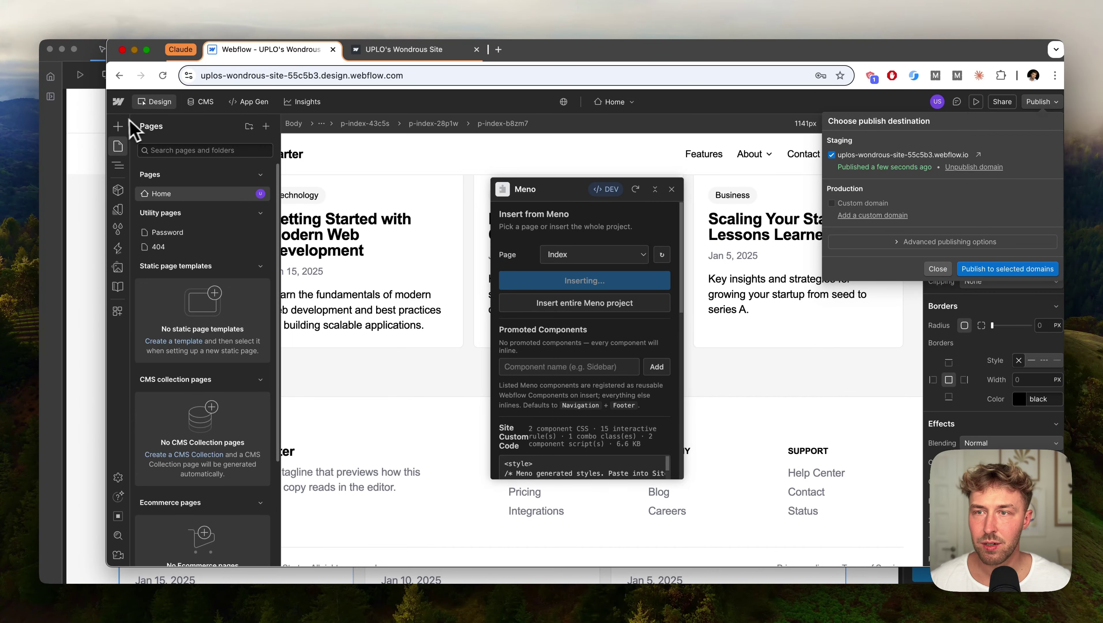
pyautogui.click(118, 102)
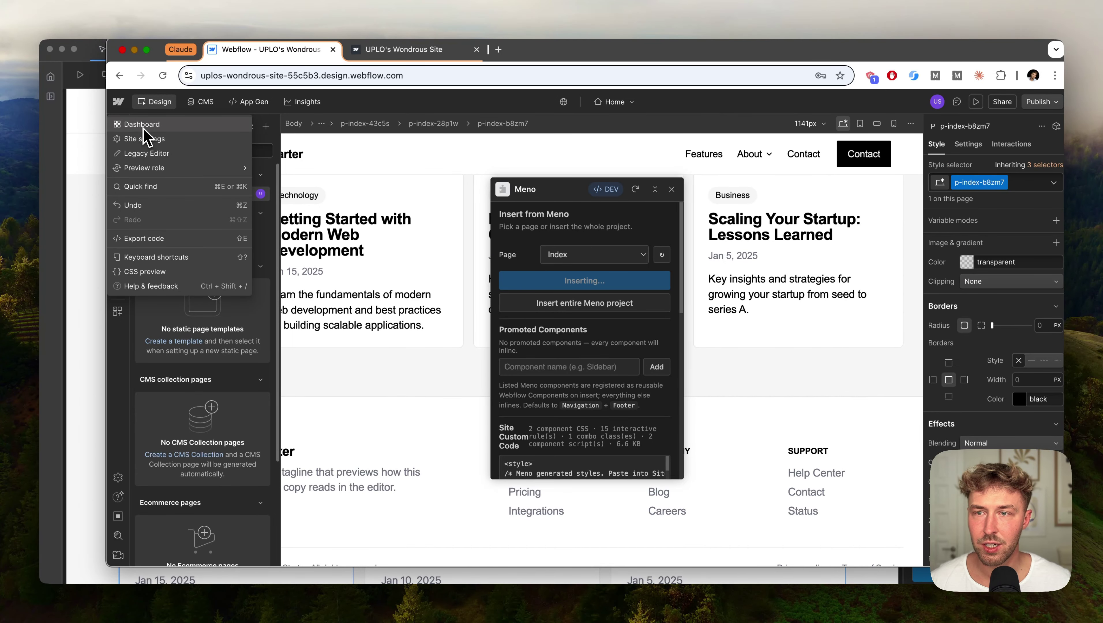
pyautogui.click(144, 128)
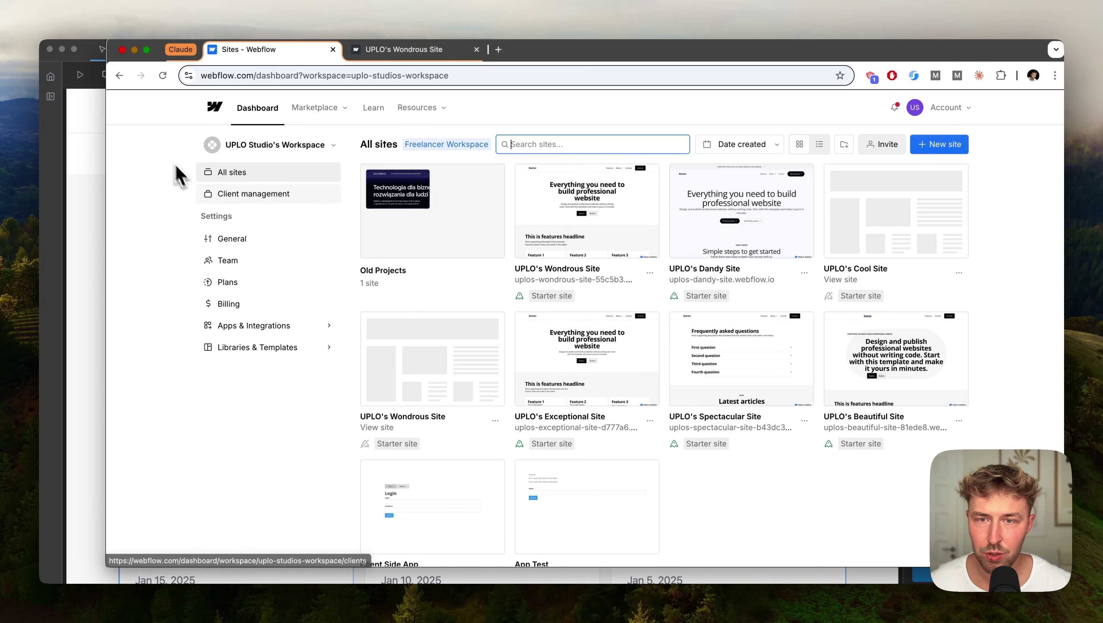
pyautogui.click(262, 326)
pyautogui.click(244, 350)
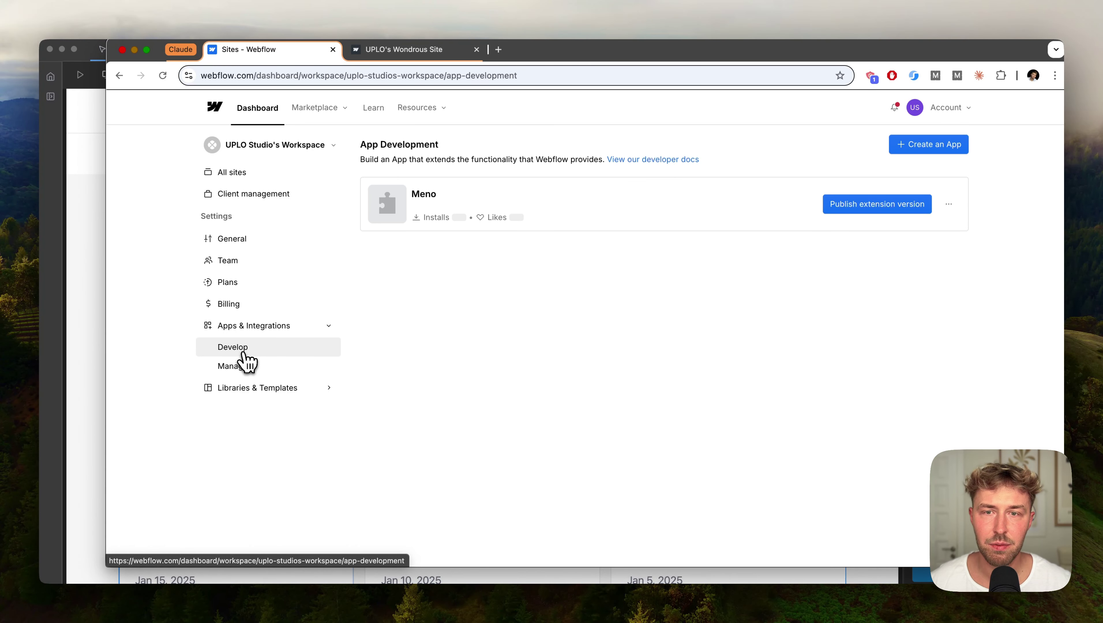
# View the Create App form, close it without creating an app, and go back to the site in the Webflow Designer
pyautogui.click(940, 149)
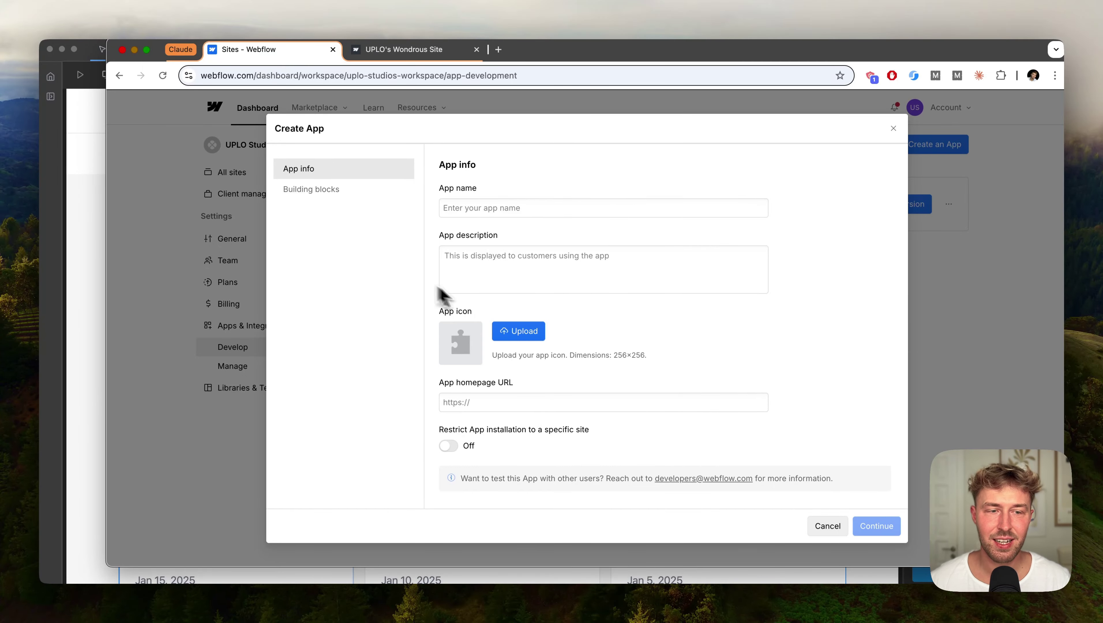
pyautogui.click(894, 128)
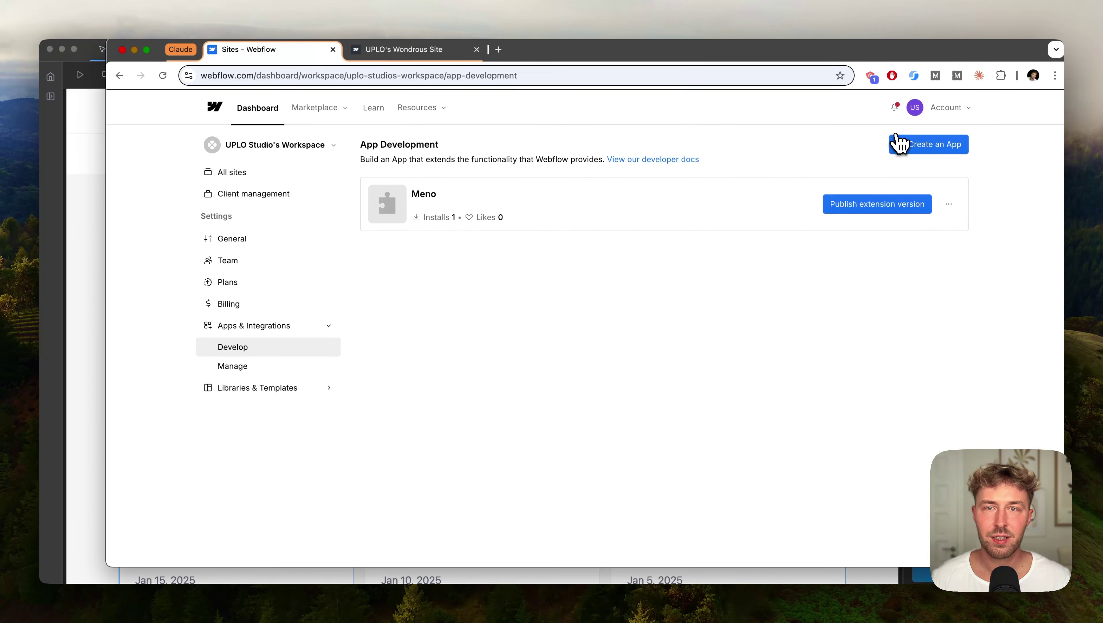
pyautogui.click(271, 177)
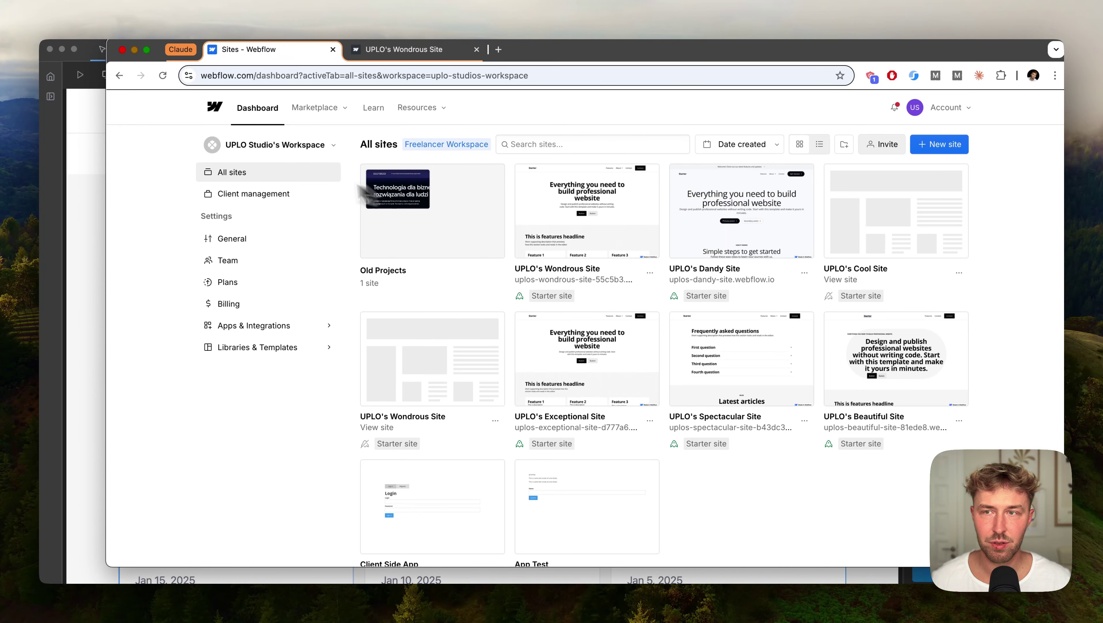
pyautogui.click(119, 77)
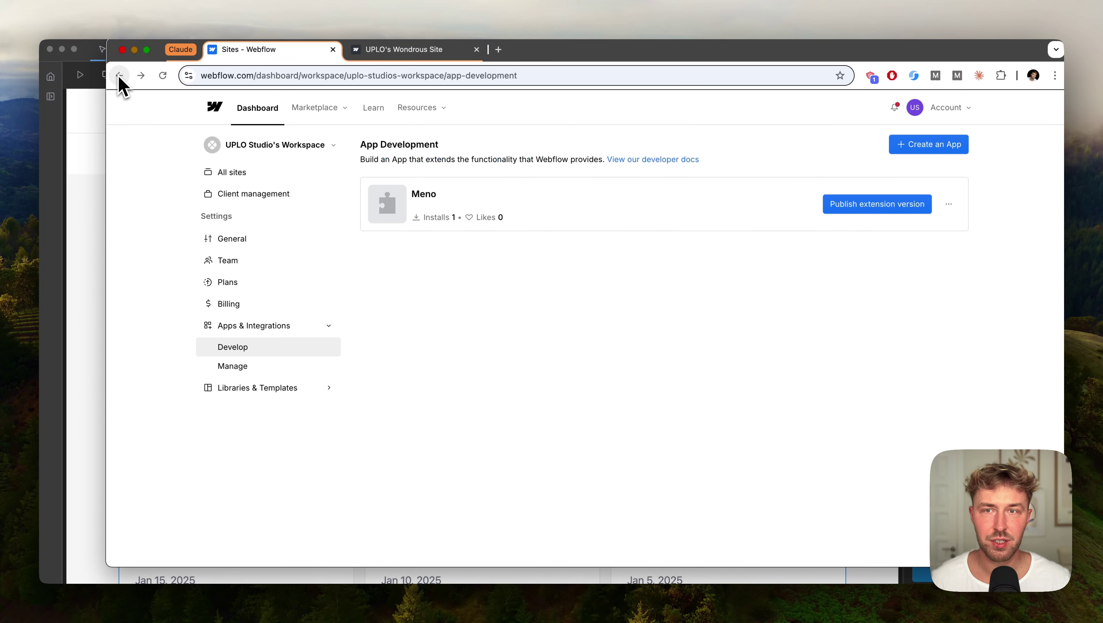
pyautogui.click(120, 77)
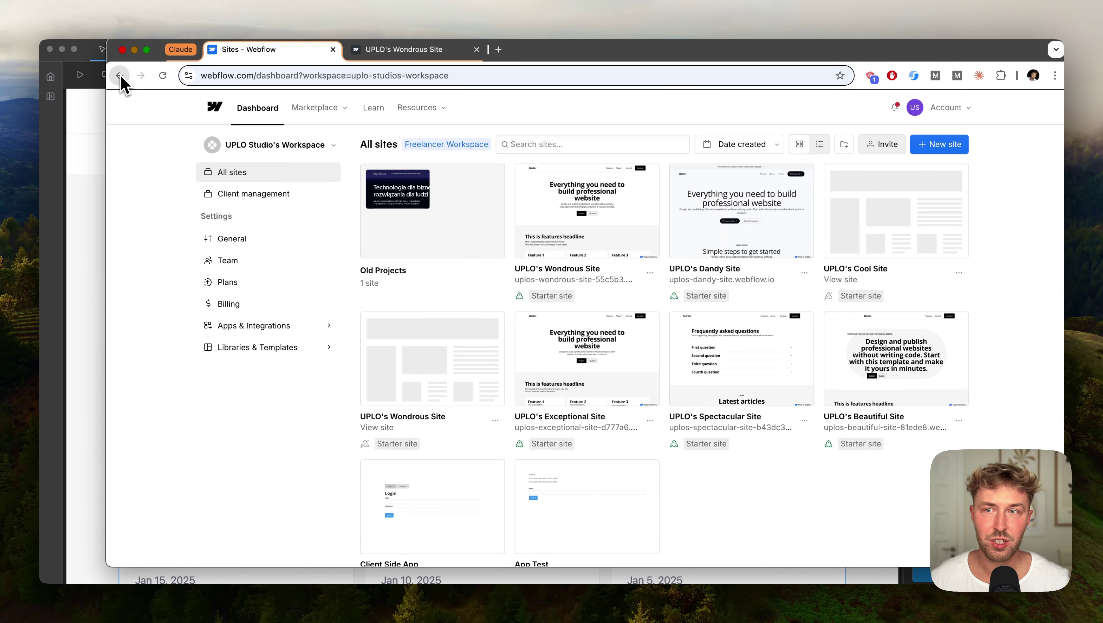
pyautogui.click(119, 77)
# Check the Webflow App option in Meno, and return to Webflow to inspect the class of the hero H1 heading
pyautogui.click(101, 96)
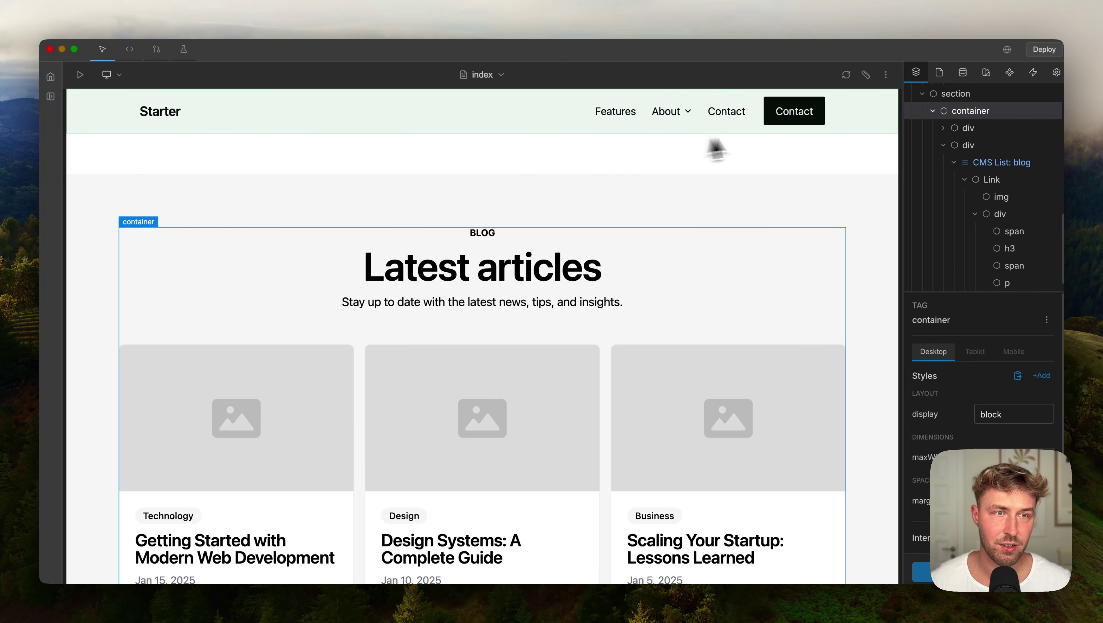
pyautogui.click(886, 75)
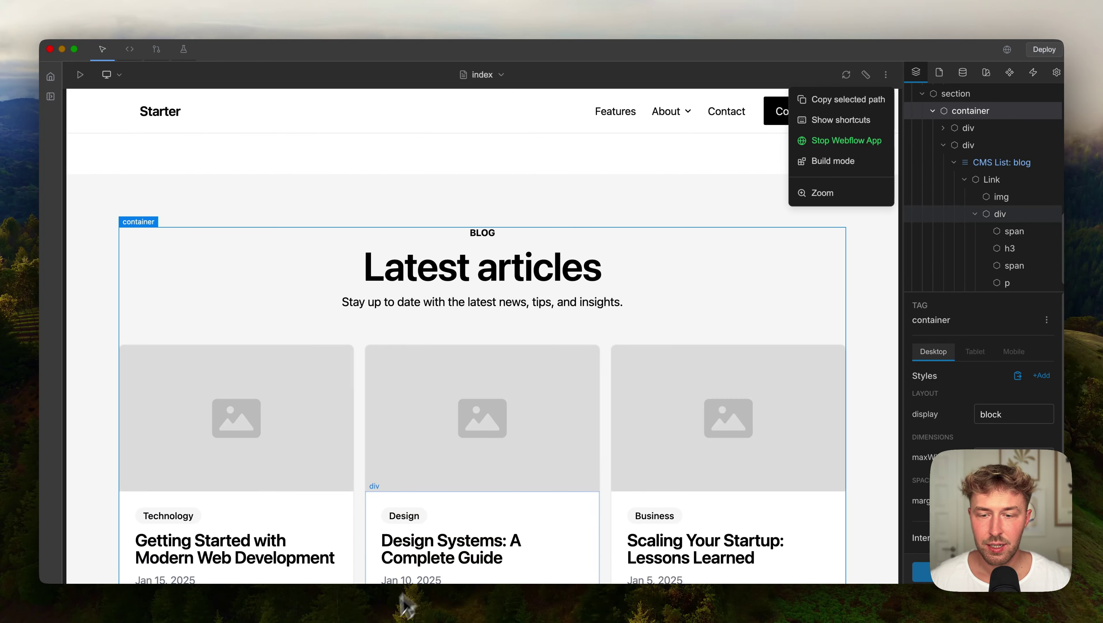
pyautogui.click(408, 611)
pyautogui.click(458, 289)
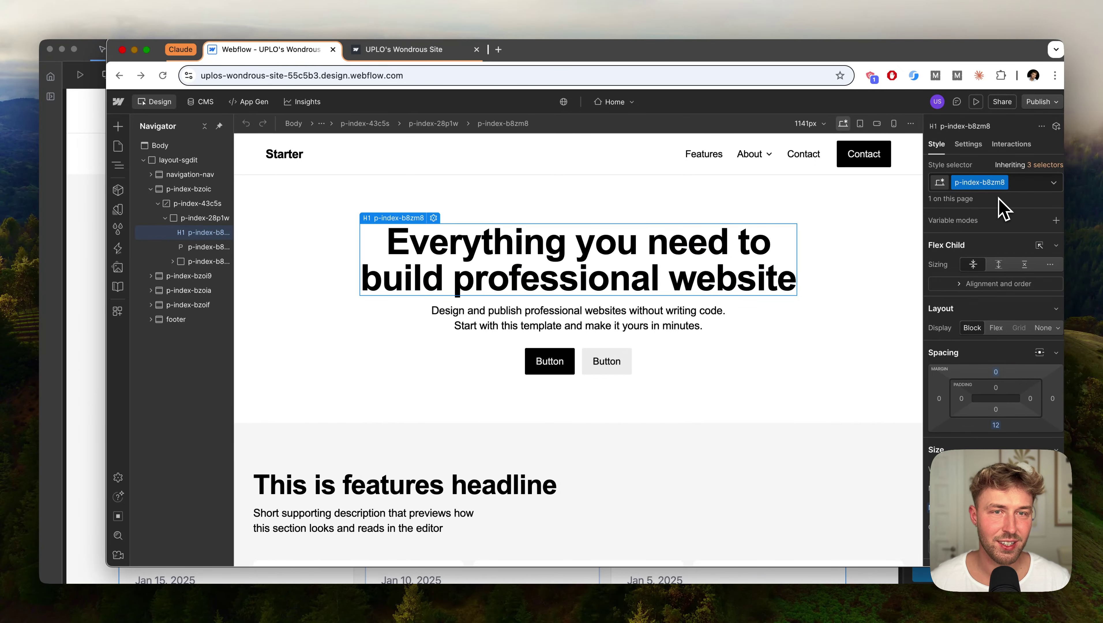
# Switch to Meno and turn the hero h1 into a component named Heading, with its text converted into a property
pyautogui.click(96, 218)
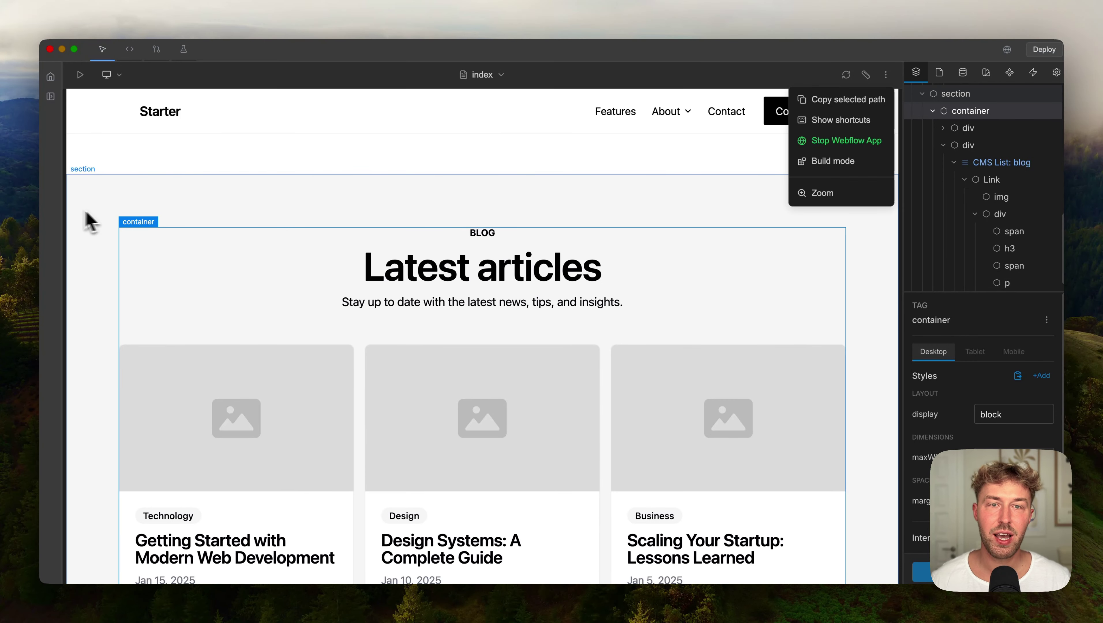
pyautogui.scroll(20, 348, 246)
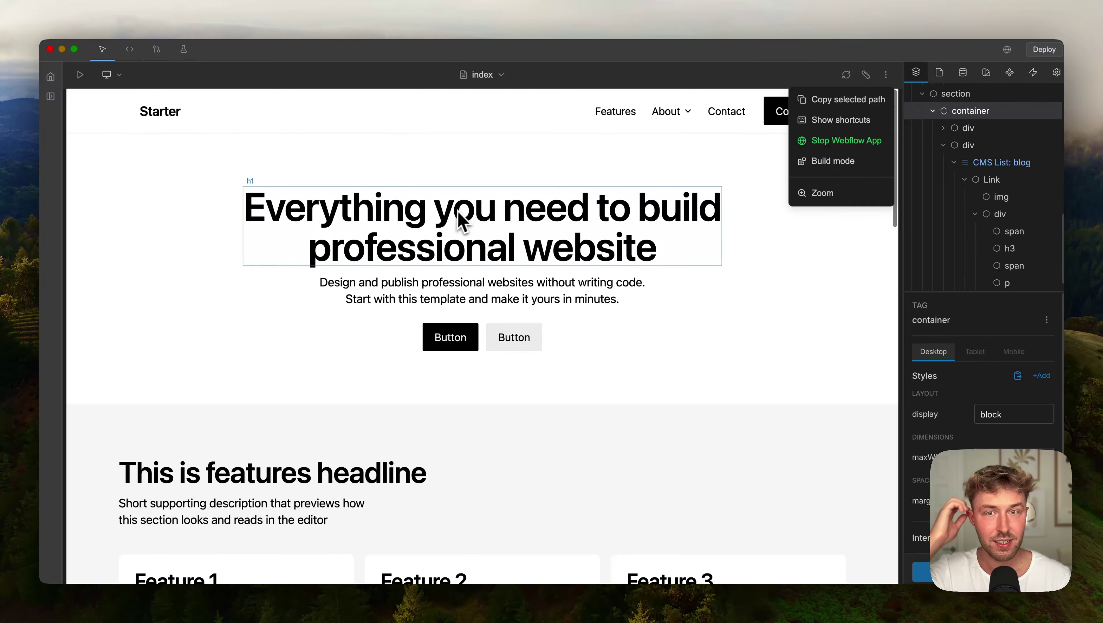
pyautogui.click(488, 221)
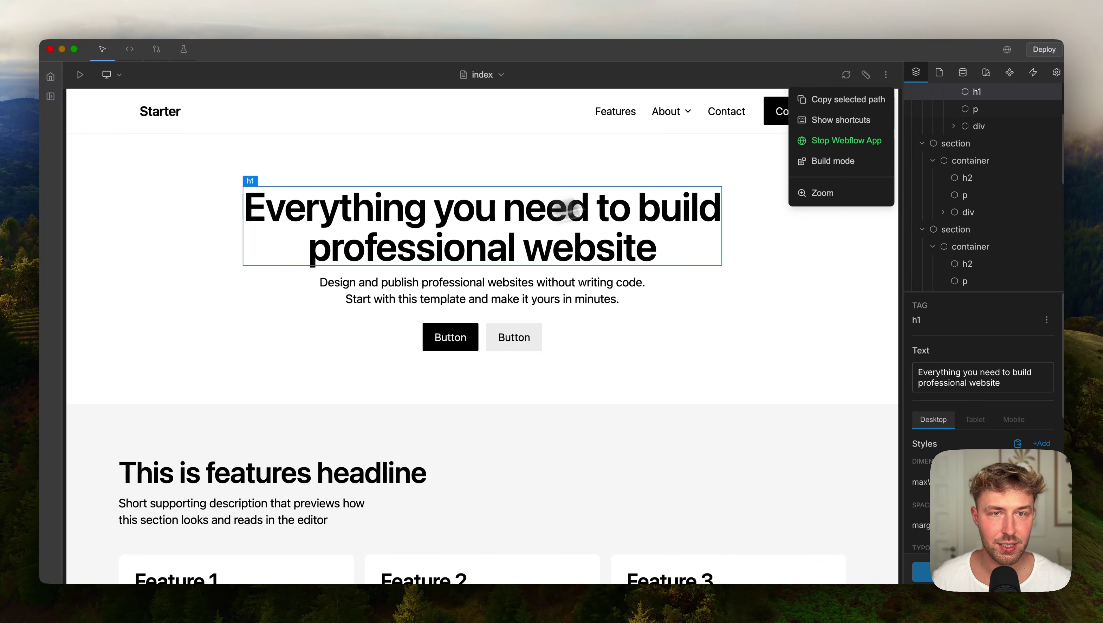
pyautogui.click(916, 78)
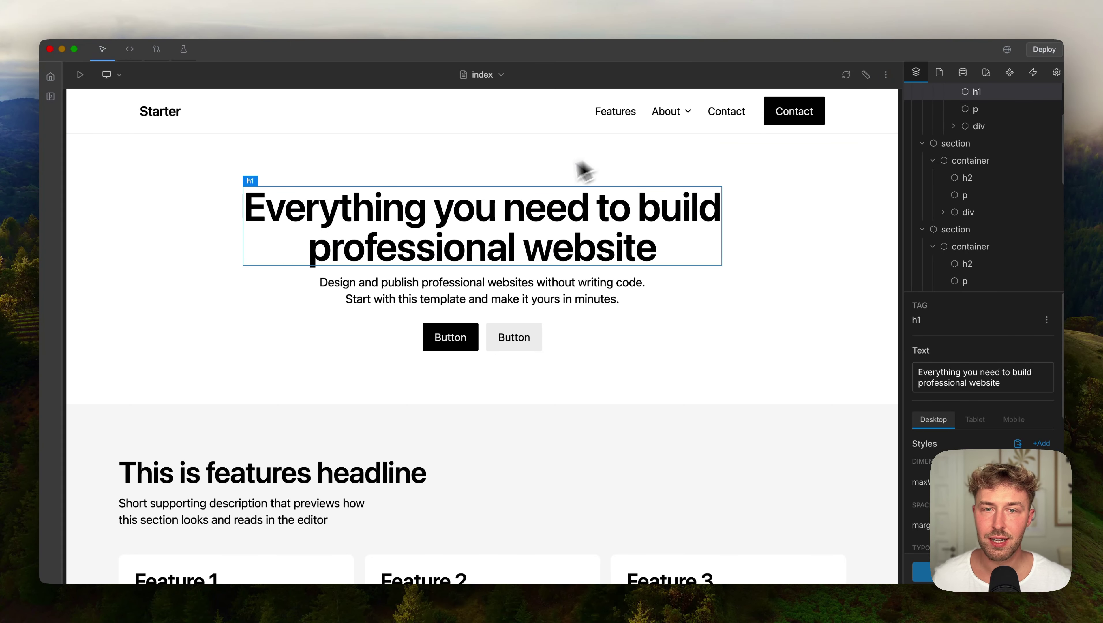
pyautogui.press('super+a')
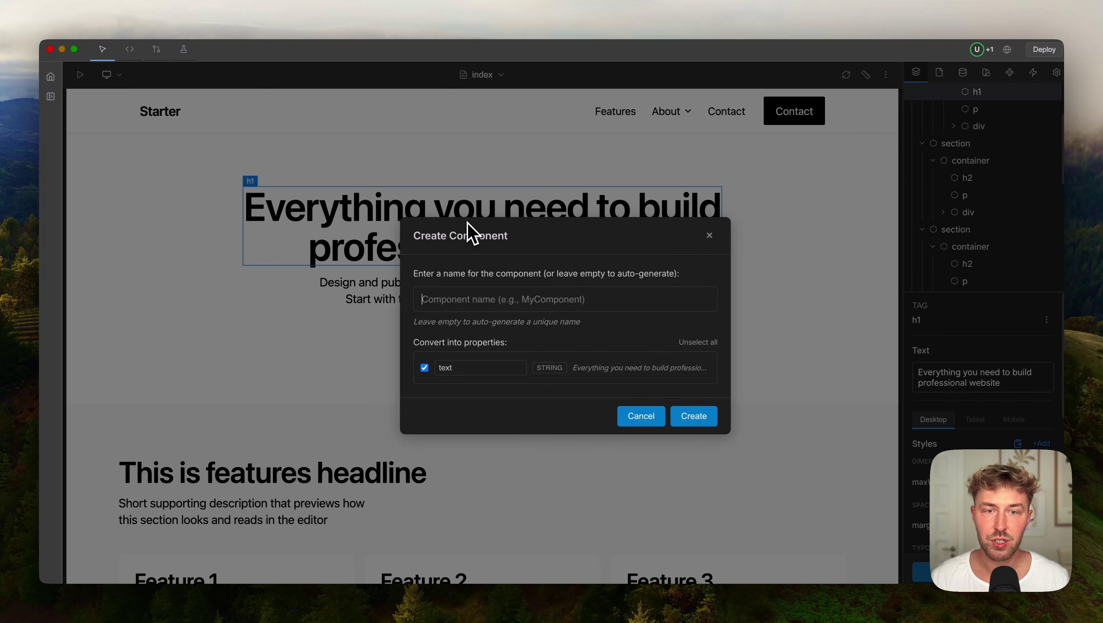
pyautogui.write('Heading')
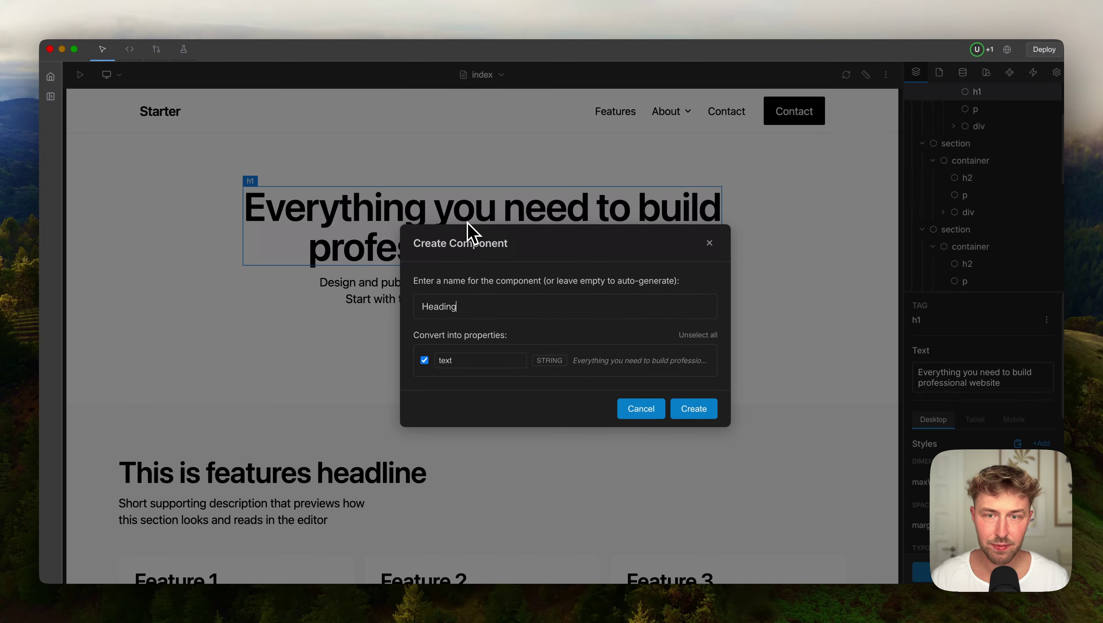
pyautogui.press('Return')
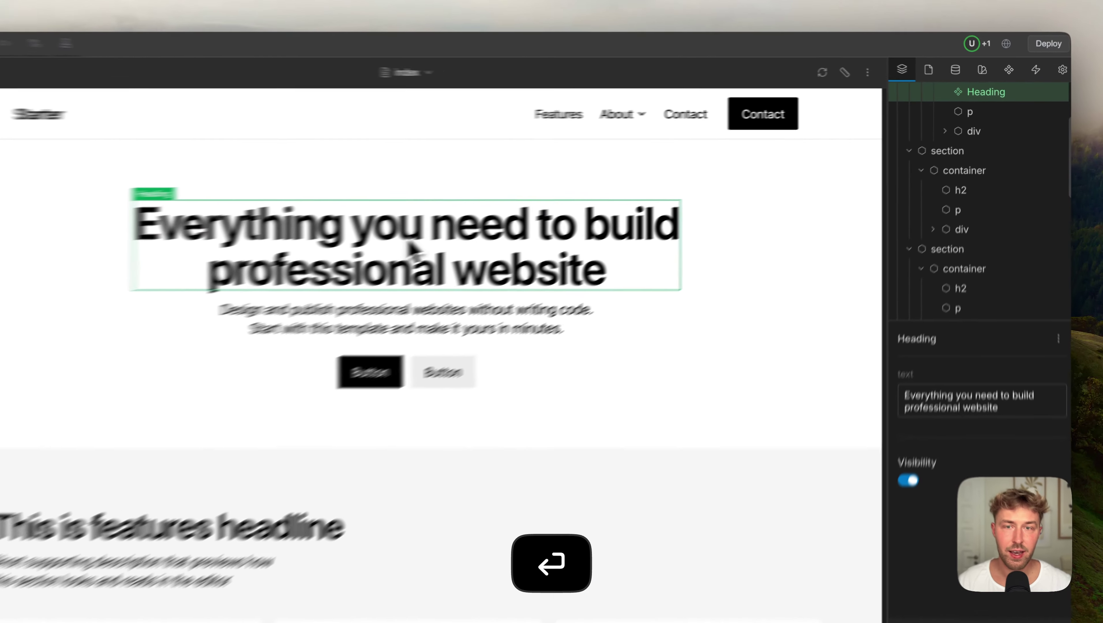
# Open the Heading component for editing and rename its h1 element to Text
pyautogui.doubleClick(469, 231)
pyautogui.rightClick(890, 97)
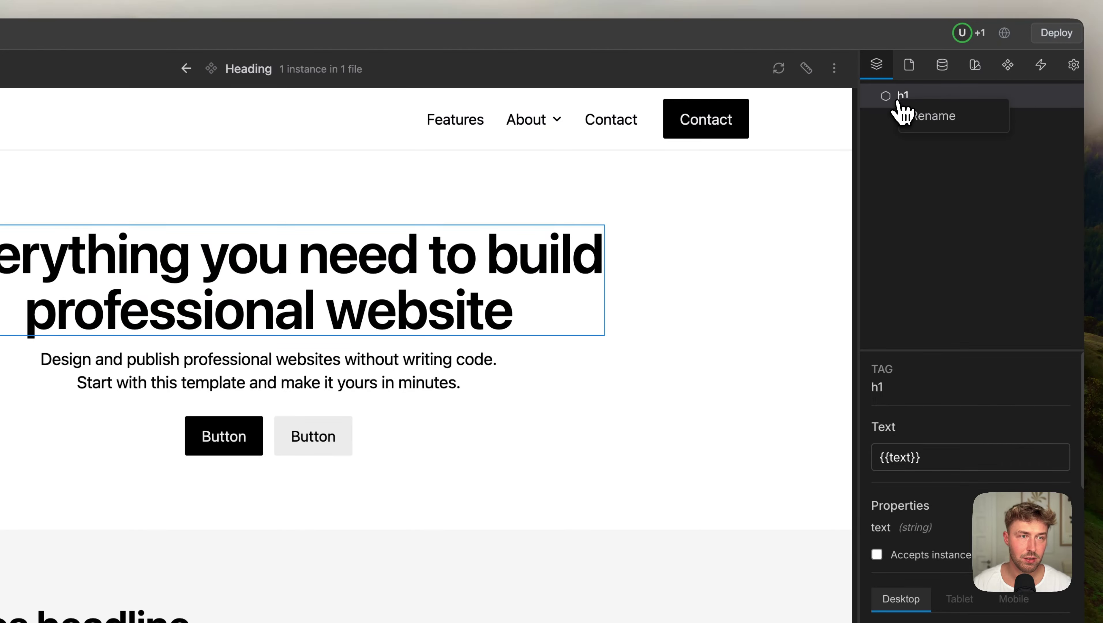
pyautogui.click(921, 114)
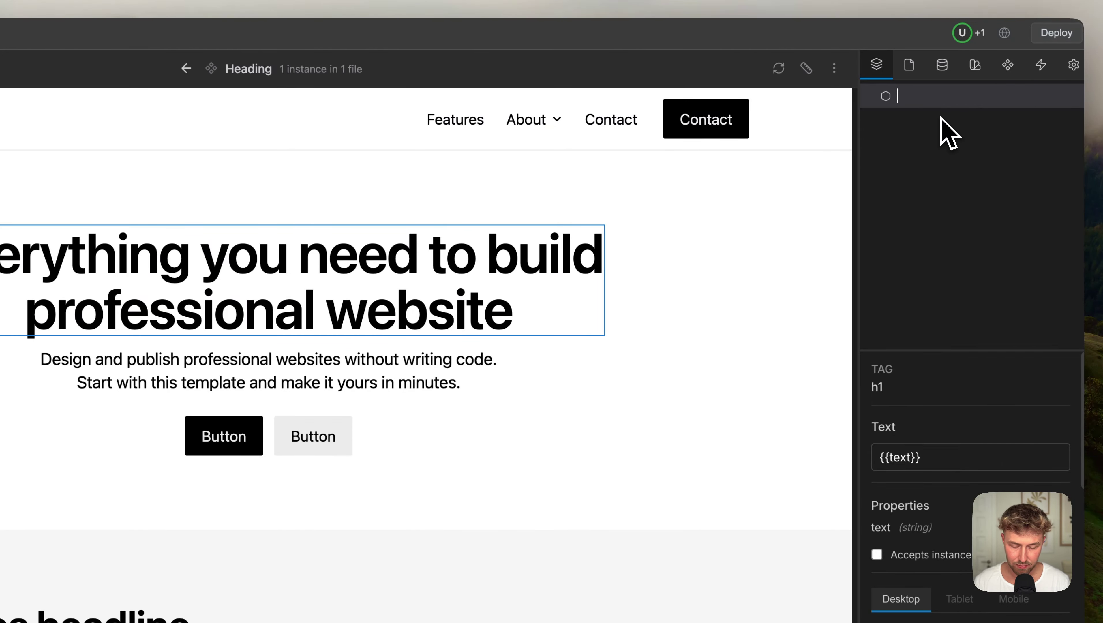
pyautogui.write('Text')
pyautogui.press('Return')
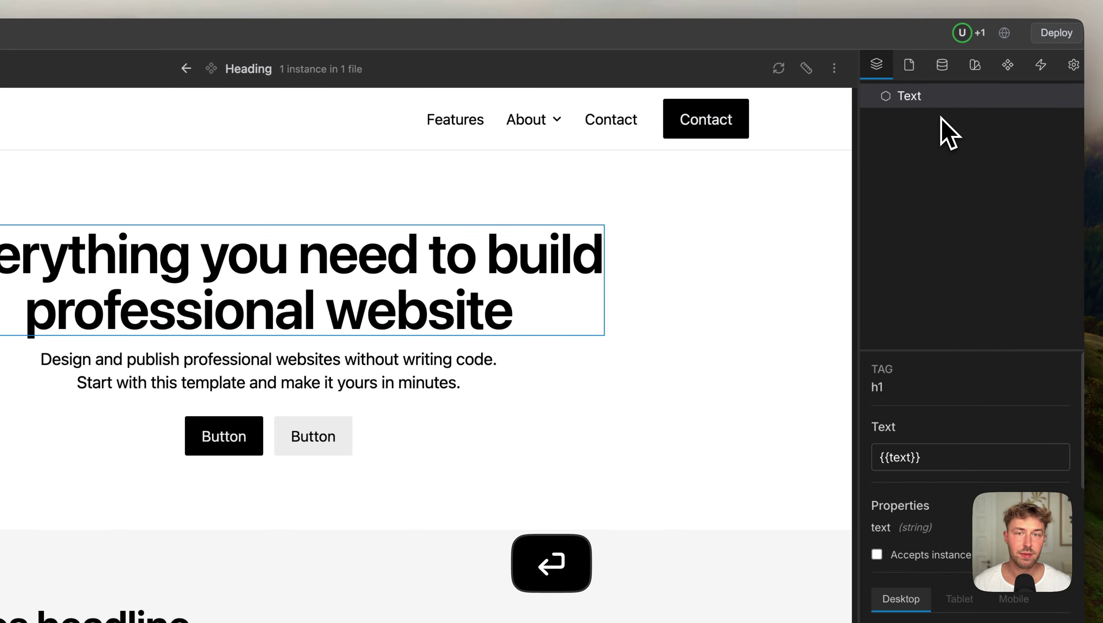
# Leave the Heading component and return to the index page
pyautogui.press('Escape')
pyautogui.click(743, 251)
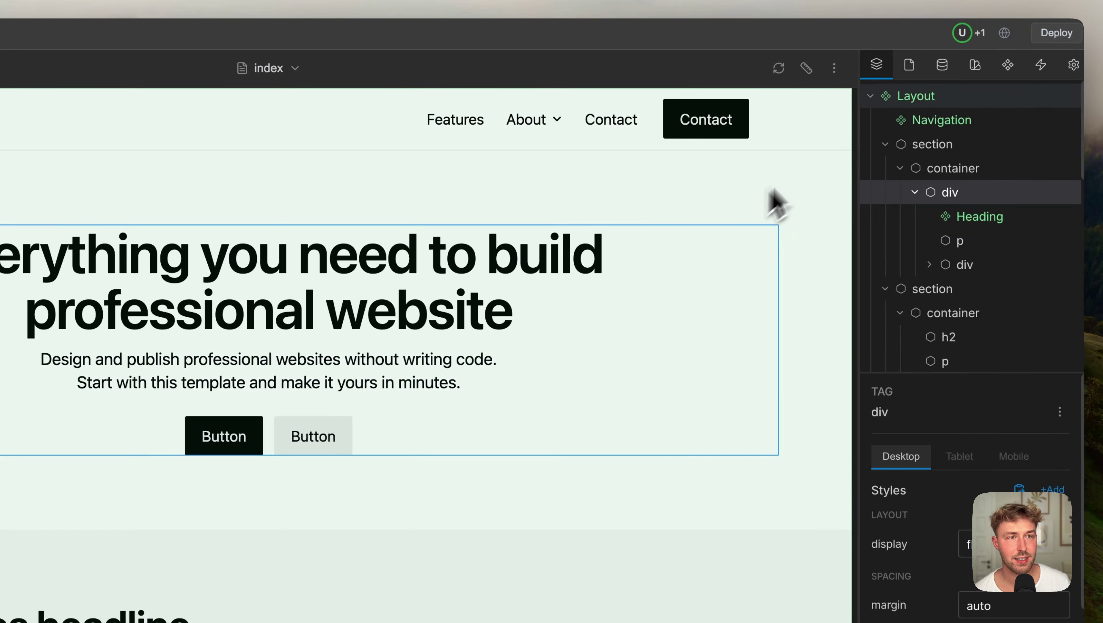
pyautogui.click(231, 201)
pyautogui.click(200, 142)
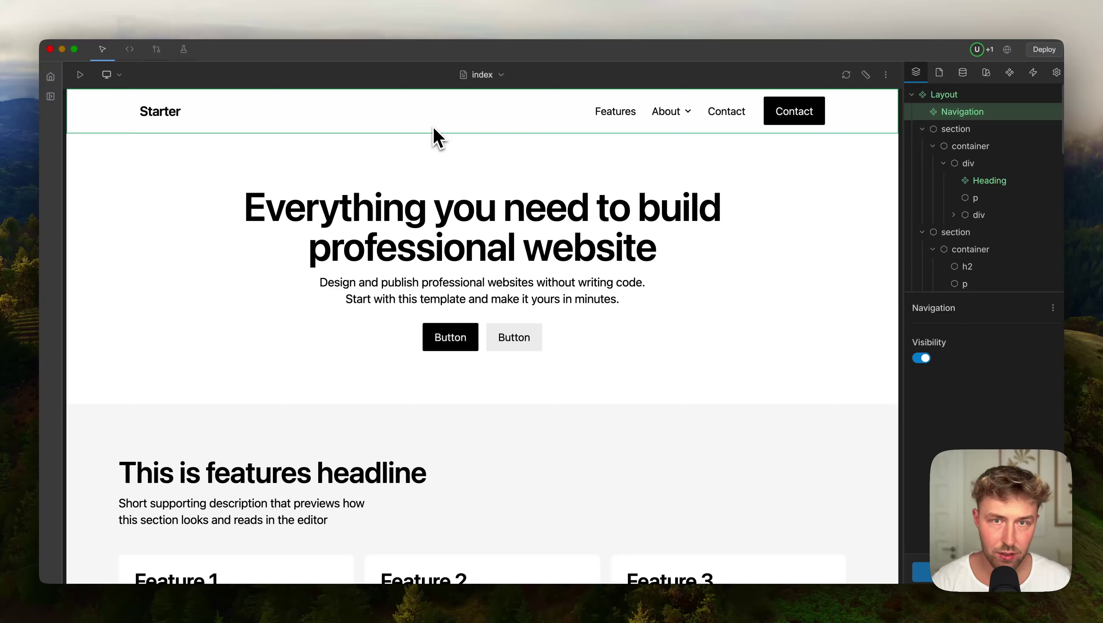
pyautogui.press('BackSpace')
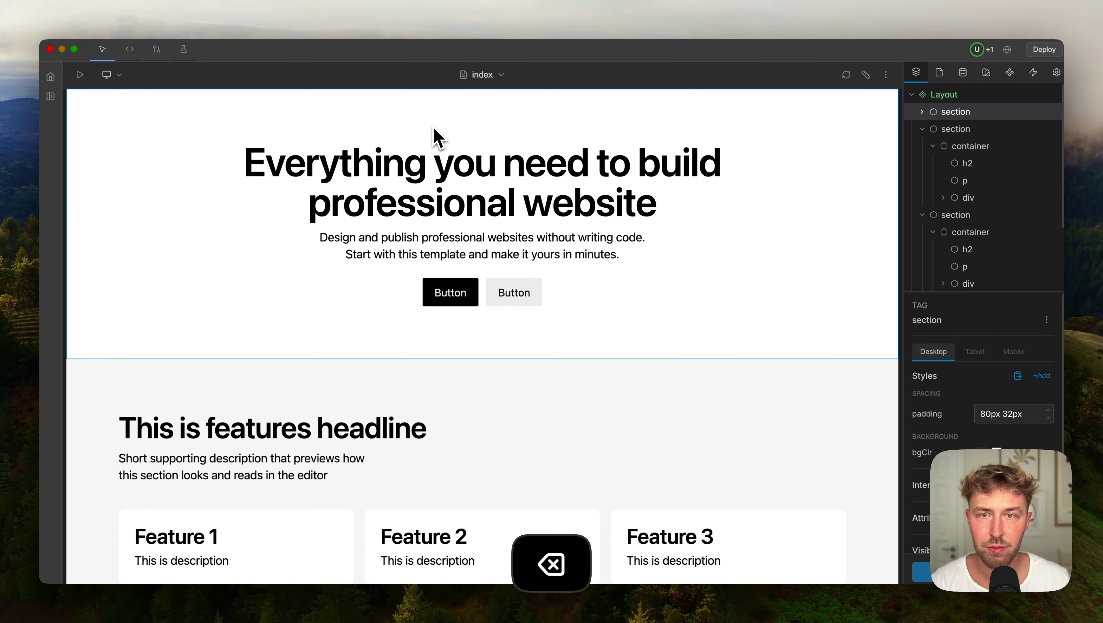
pyautogui.click(298, 372)
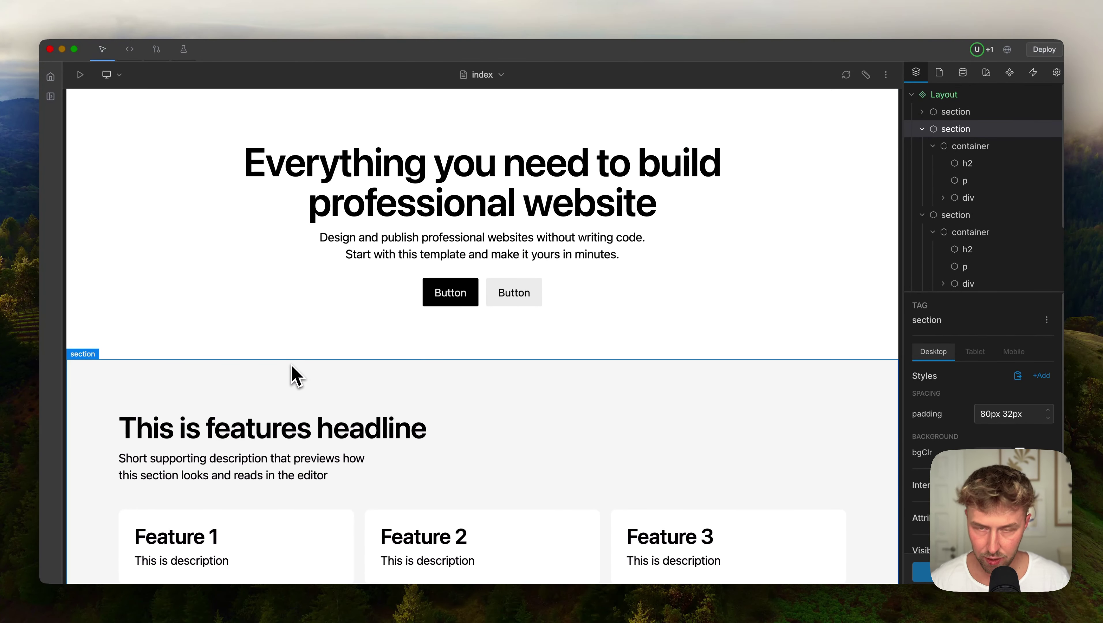
pyautogui.press('cmd+z')
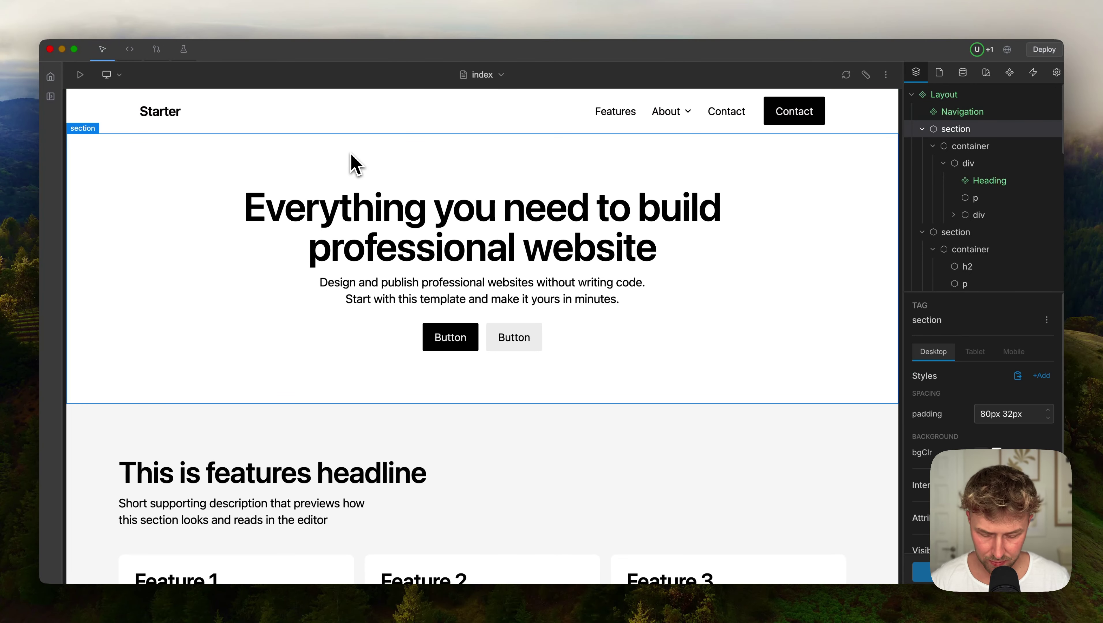
# Copy the hero section of the index page and create a new page named test
pyautogui.press('super+c')
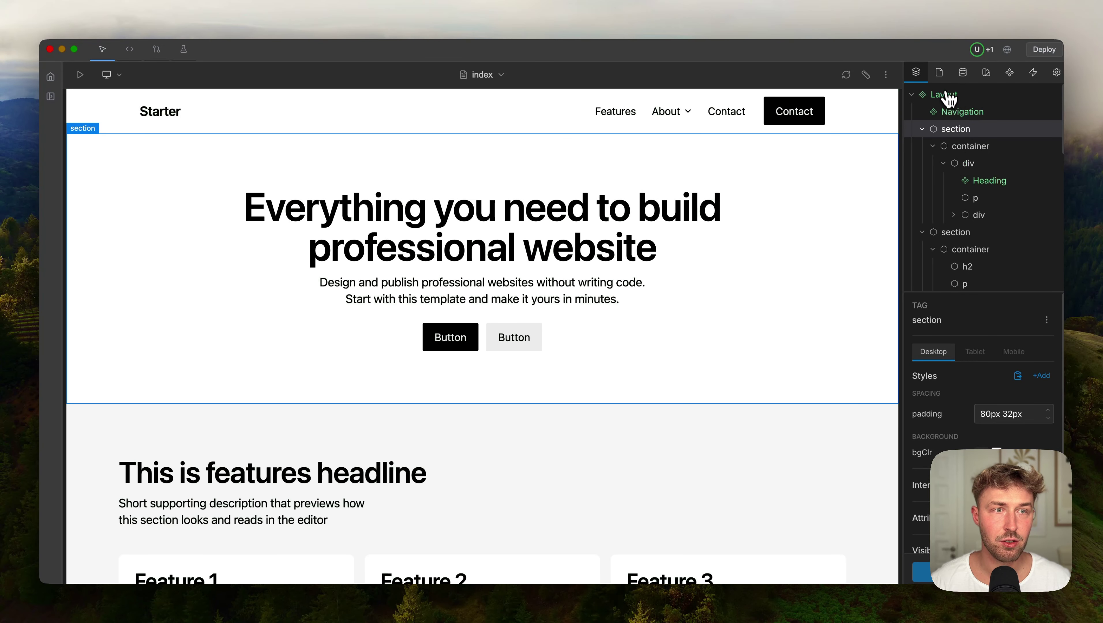
pyautogui.click(939, 72)
pyautogui.click(918, 571)
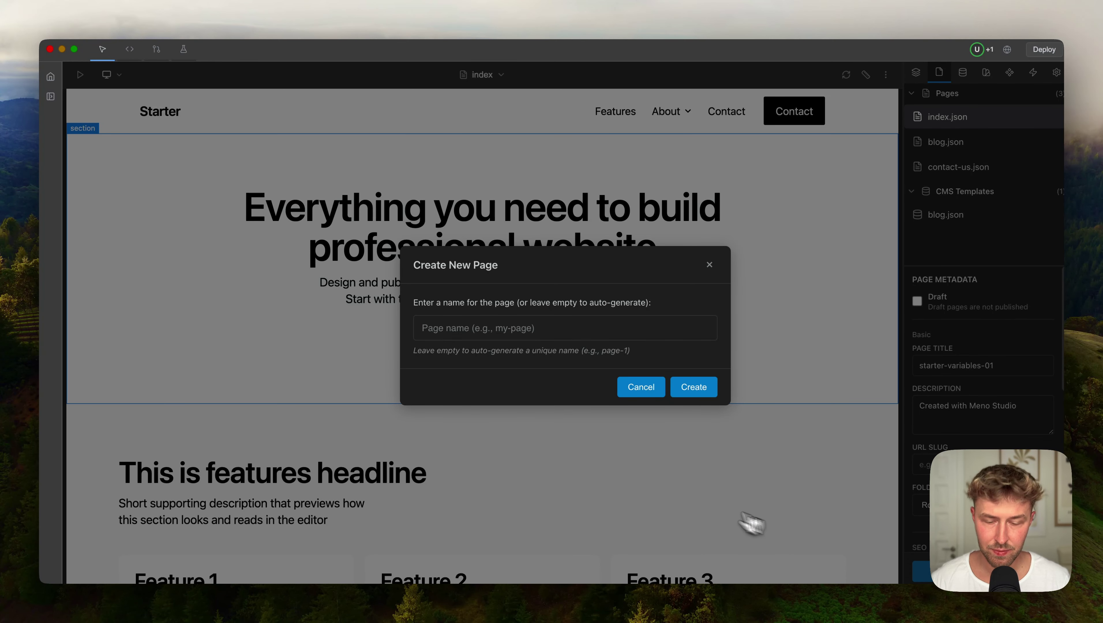
pyautogui.write('test')
pyautogui.press('Return')
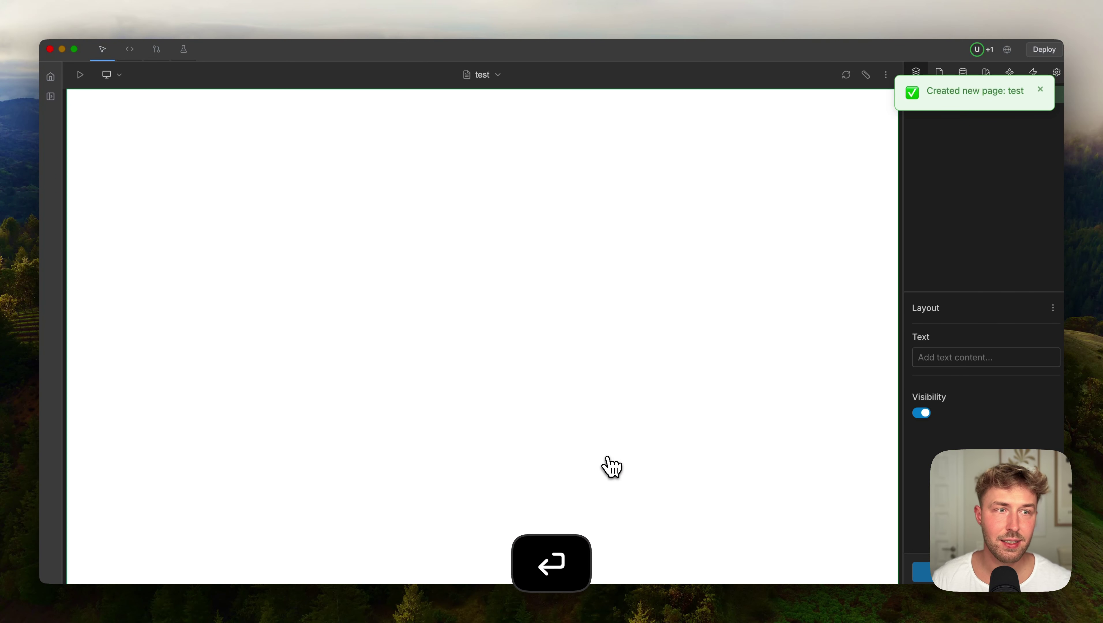
pyautogui.click(1040, 90)
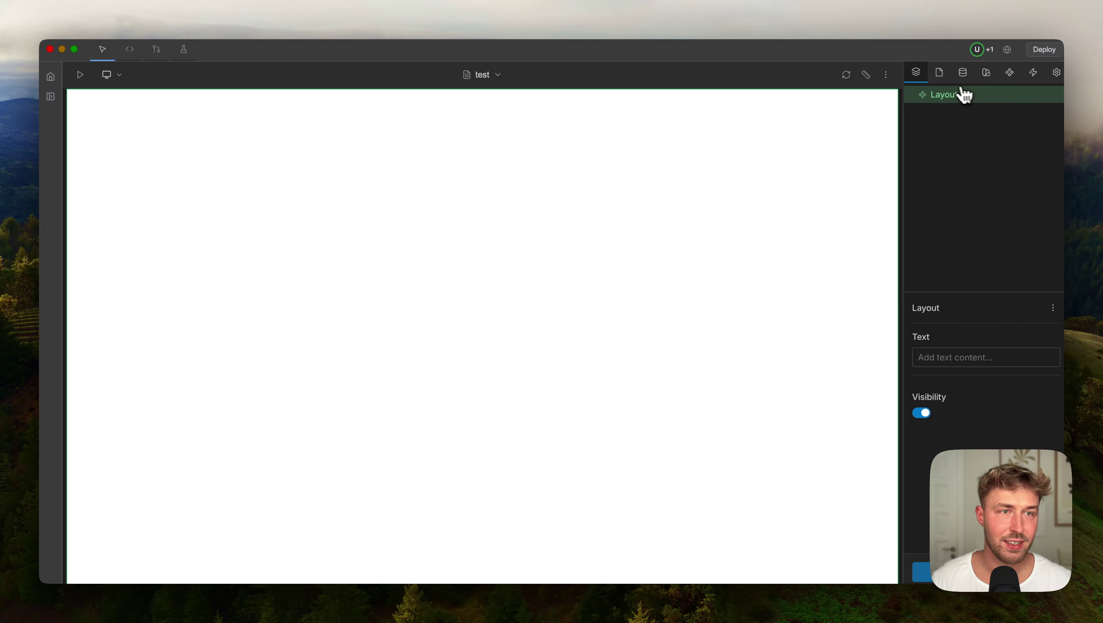
# Set the test page's title to Test and paste the copied hero section into the page
pyautogui.click(939, 73)
pyautogui.click(963, 366)
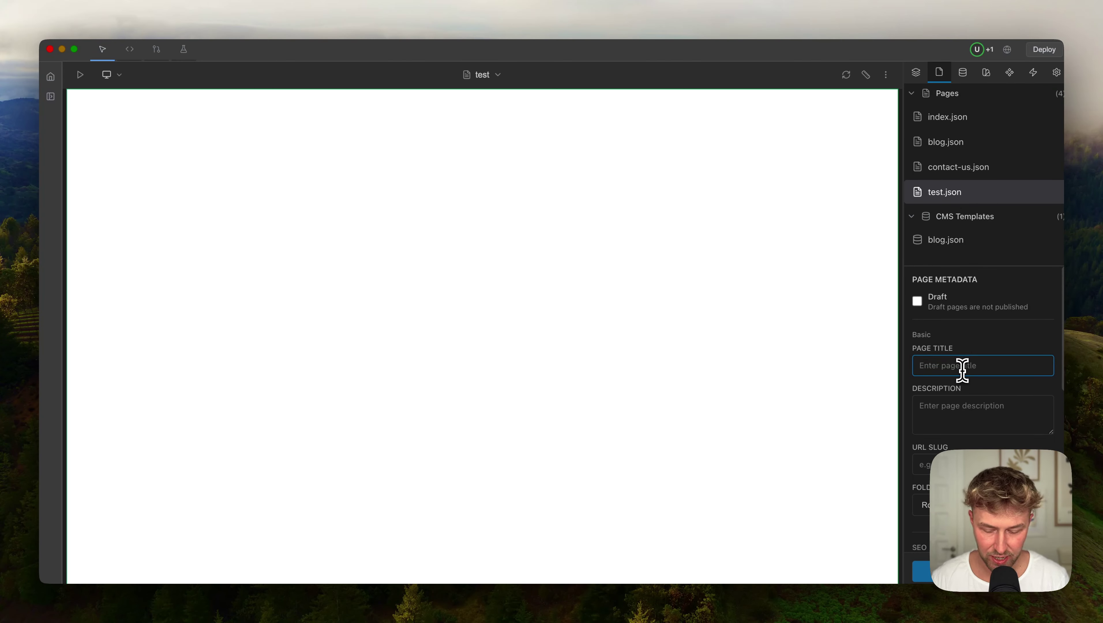
pyautogui.write('Test')
pyautogui.press('Return')
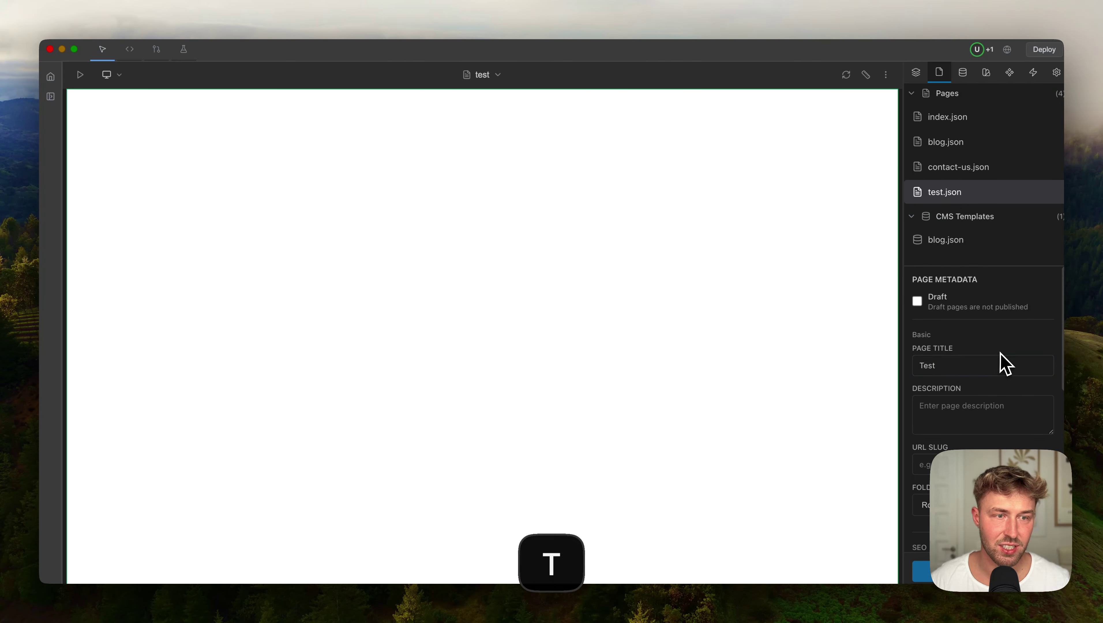
pyautogui.press('super+v')
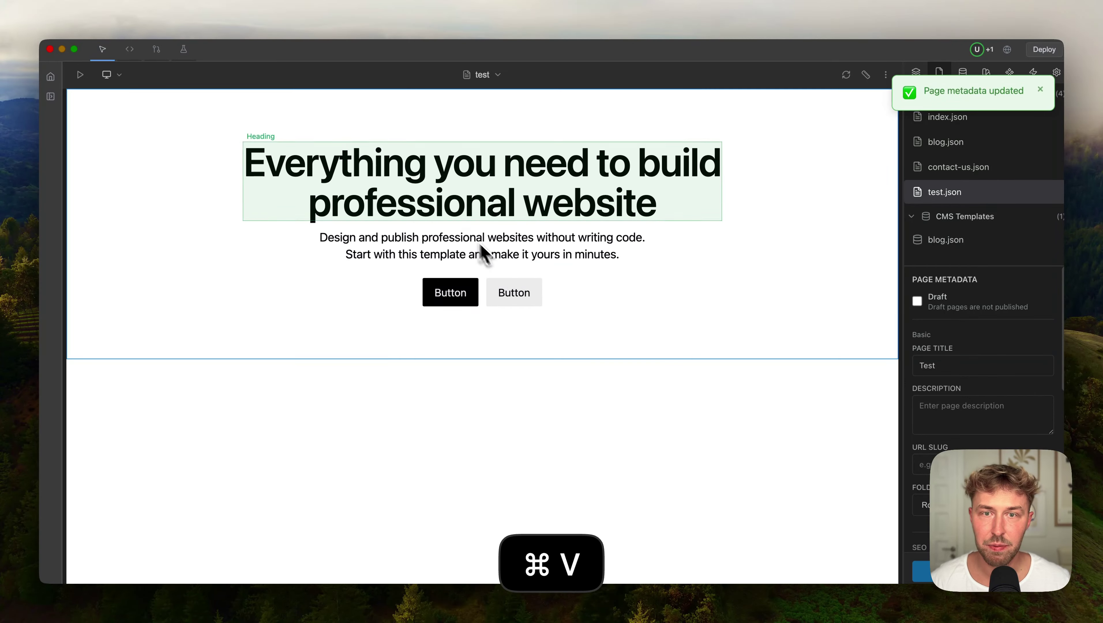
pyautogui.click(438, 214)
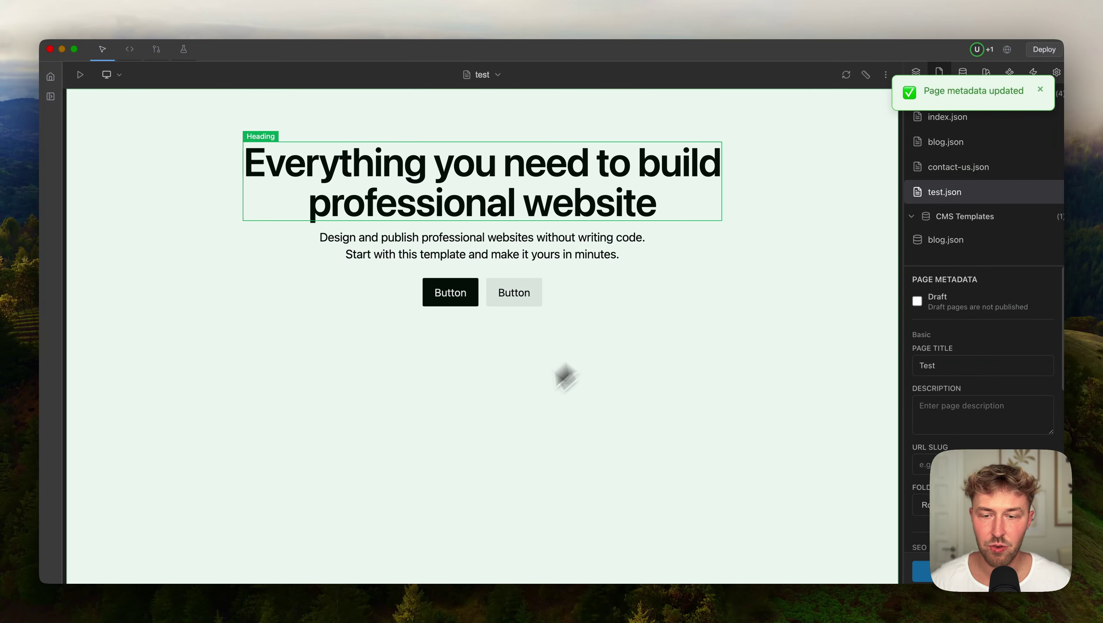
# Switch to the Webflow Designer and delete the whole imported layout from the Home page
pyautogui.press('super+Tab')
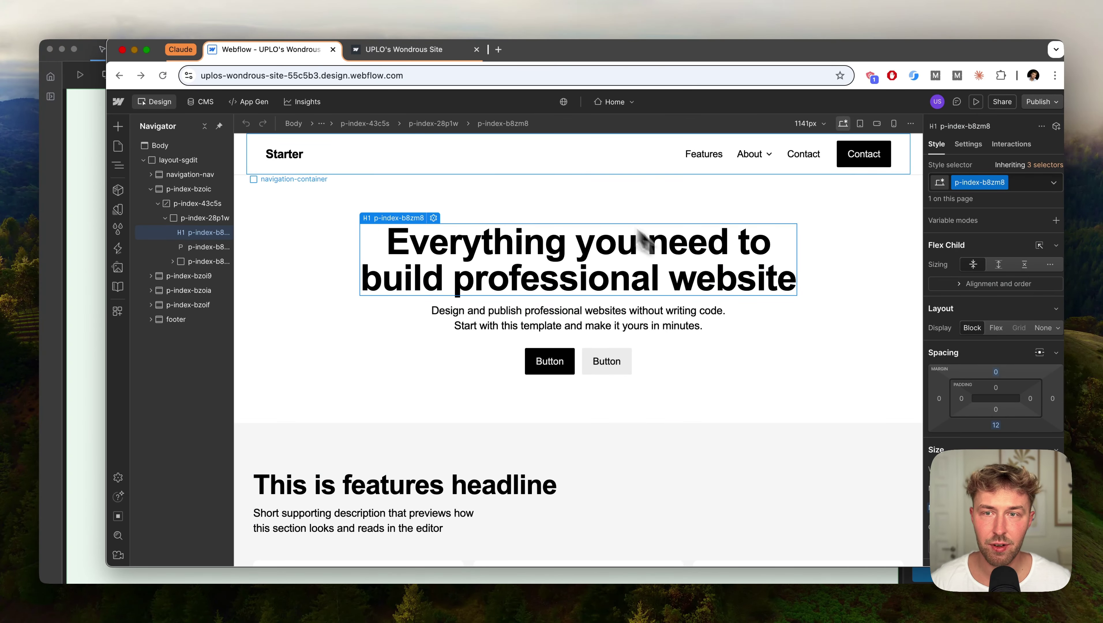
pyautogui.click(203, 160)
pyautogui.press('BackSpace')
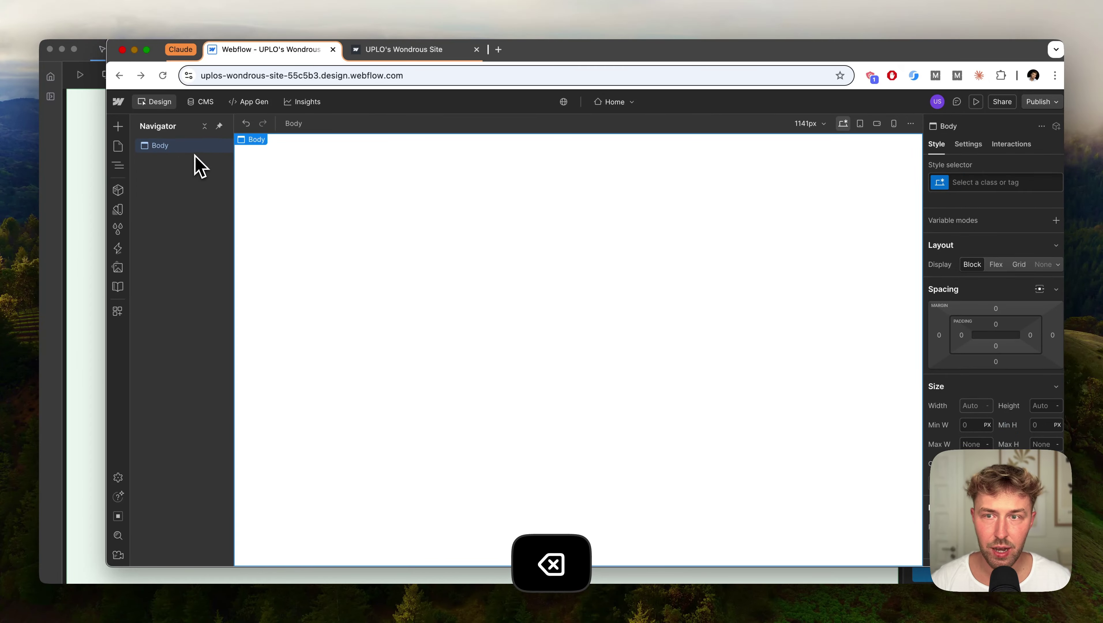
# Launch the Meno app in Webflow and insert the Test page into the empty Home page
pyautogui.click(123, 311)
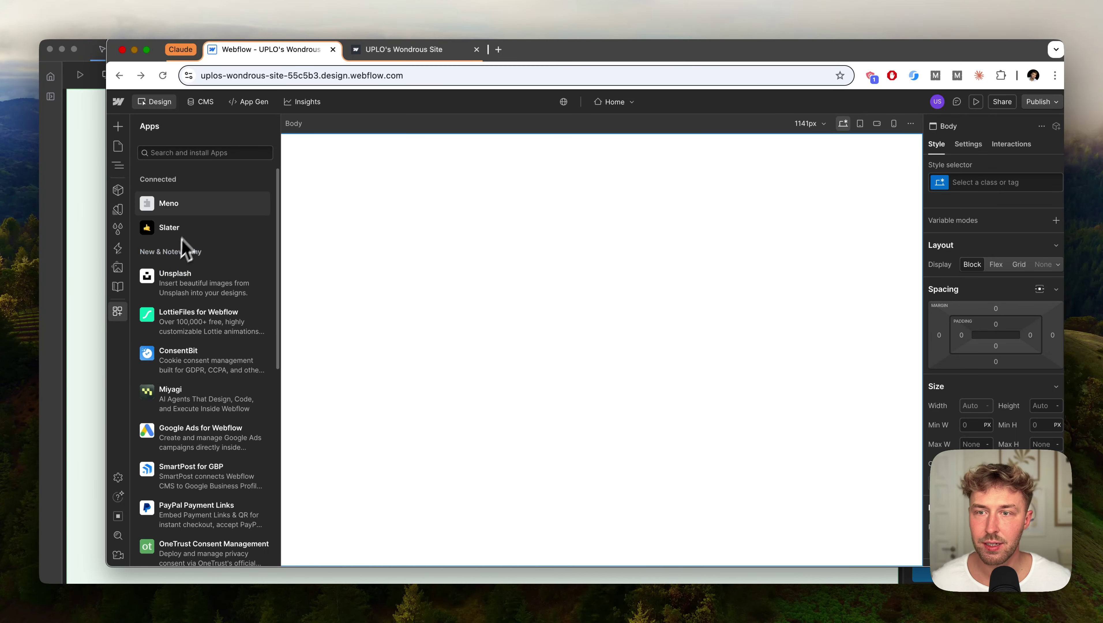
pyautogui.click(193, 206)
pyautogui.click(306, 205)
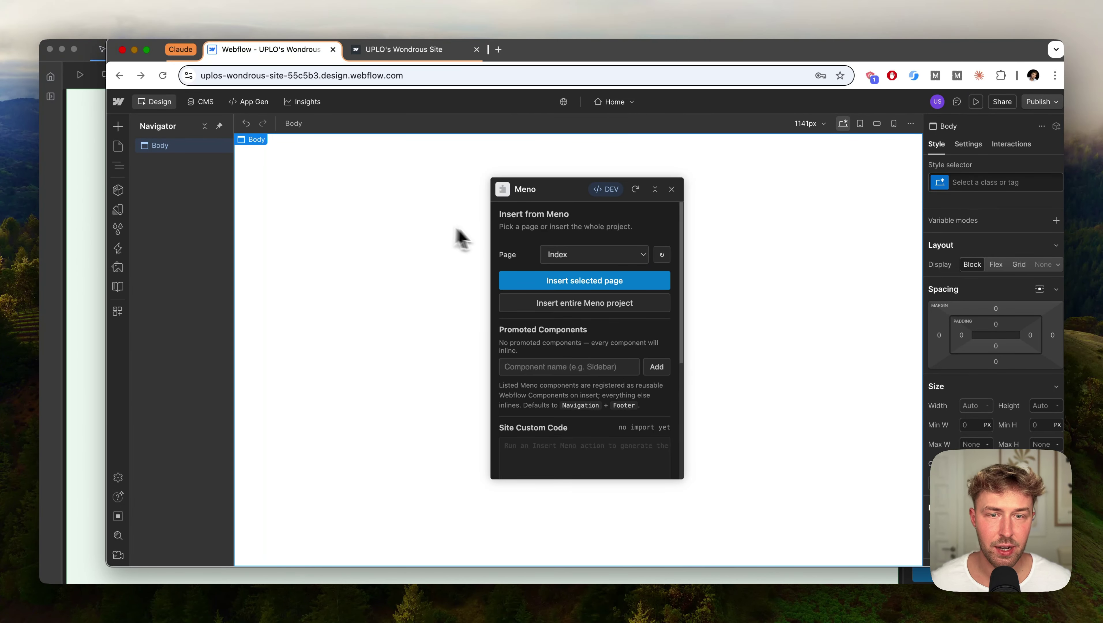
pyautogui.click(551, 255)
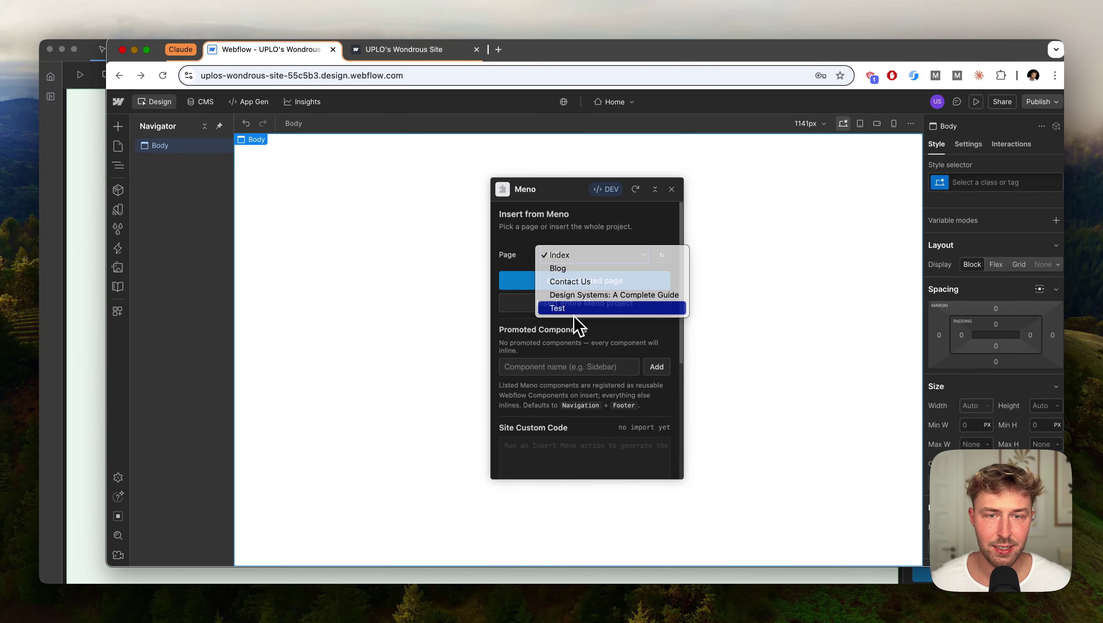
pyautogui.click(568, 309)
pyautogui.click(566, 286)
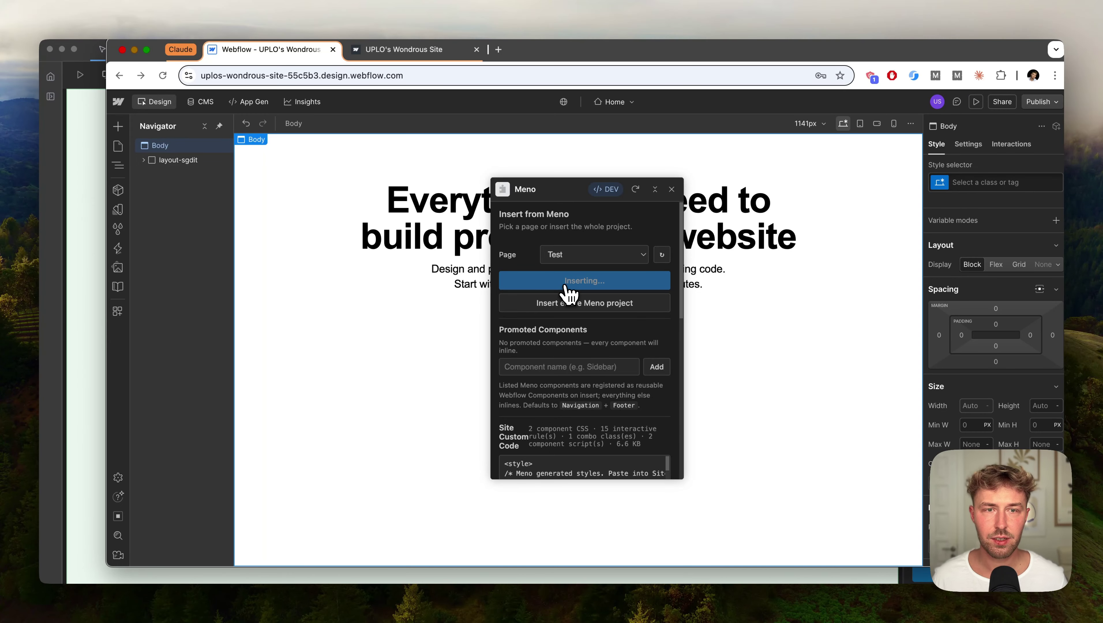
# Inspect the class of the inserted H1 in Webflow, and compare it with the element name inside Meno's Heading component
pyautogui.moveTo(543, 195); pyautogui.dragTo(838, 282)
pyautogui.click(539, 236)
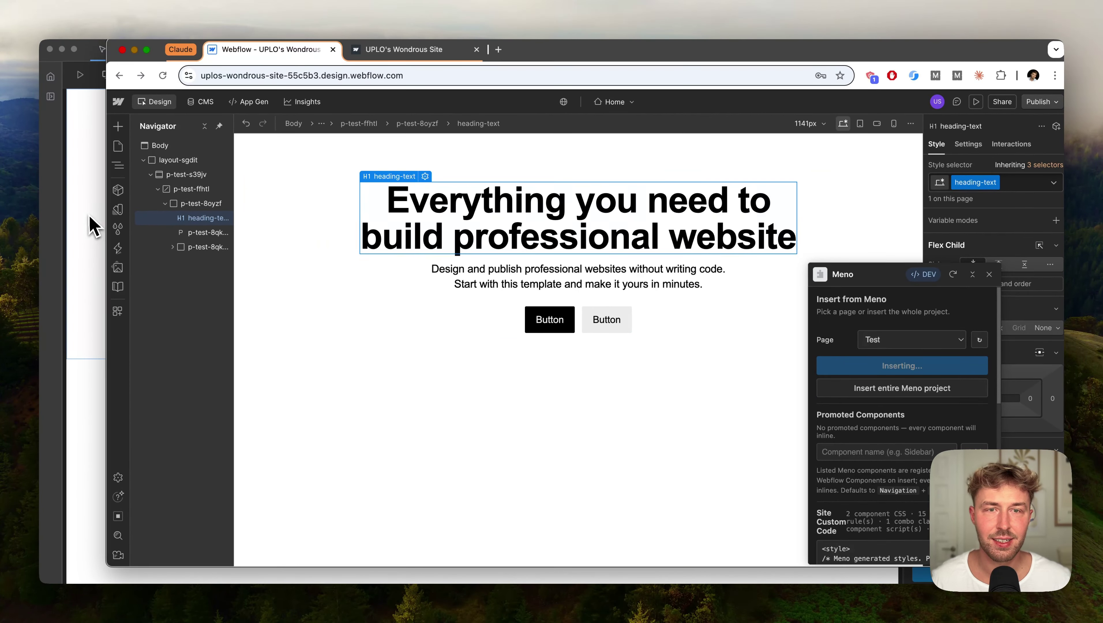
pyautogui.click(89, 214)
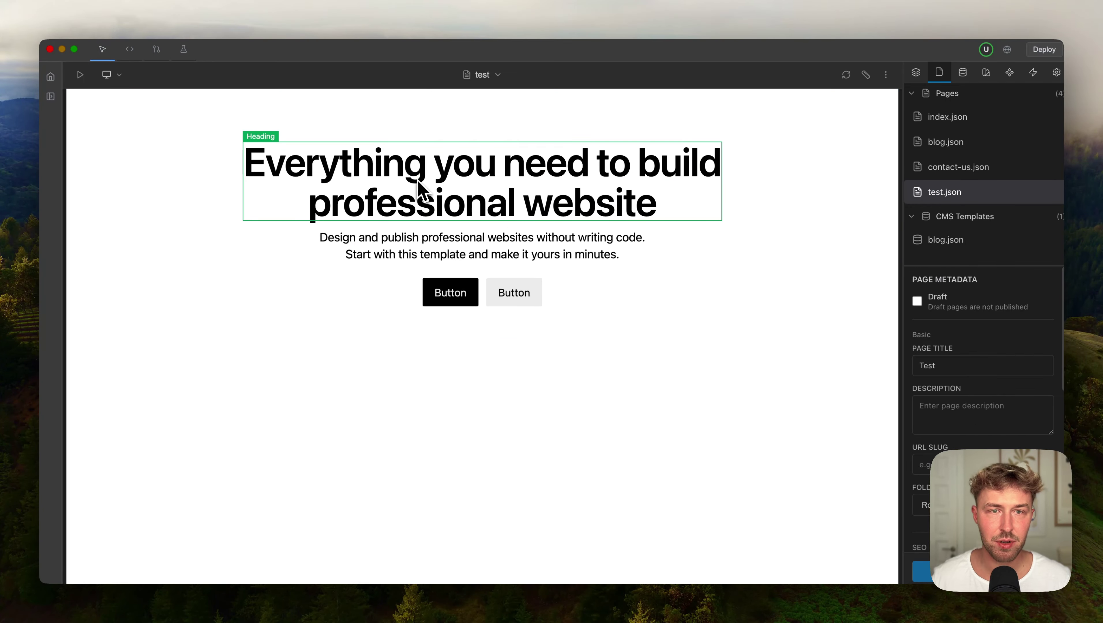
pyautogui.click(916, 73)
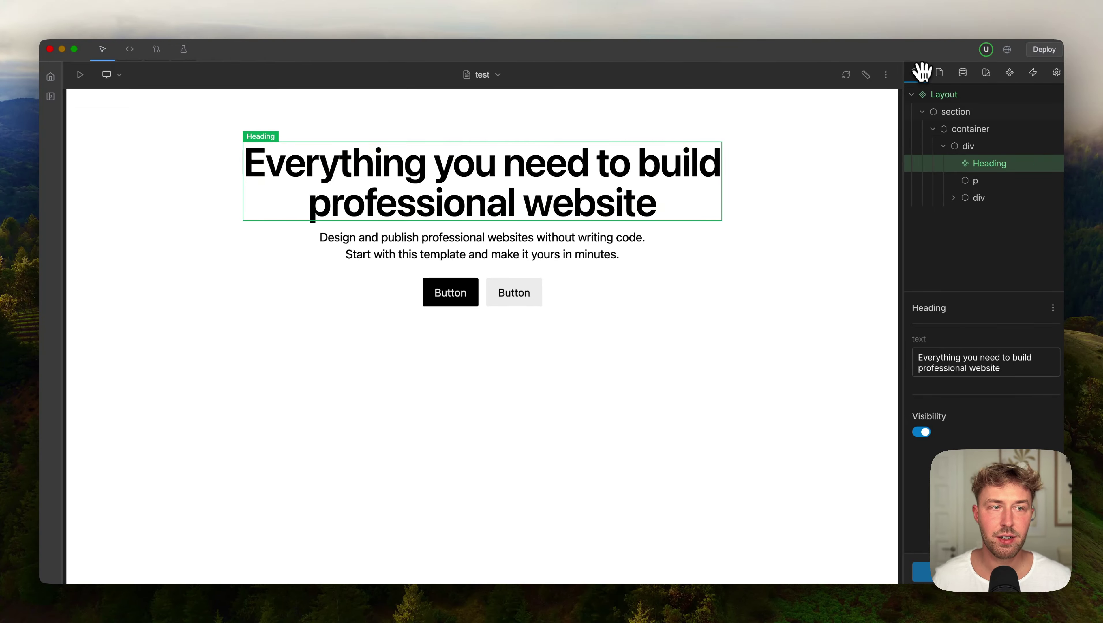
pyautogui.doubleClick(992, 161)
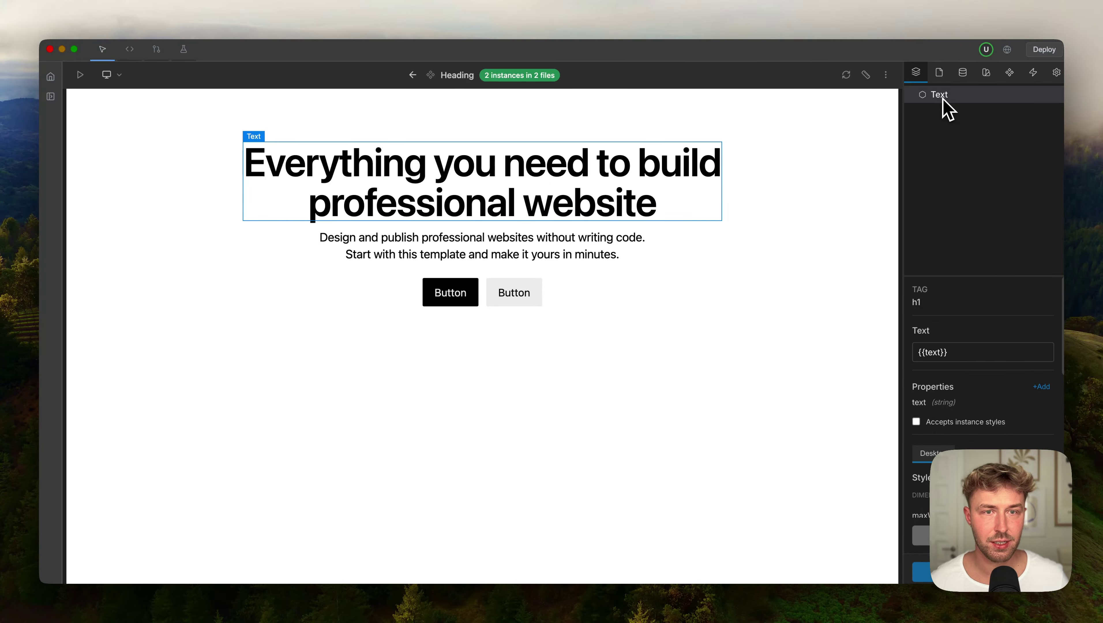
pyautogui.press('Escape')
# Turn the hero's black button link into a component named Button, converting its text and link into properties
pyautogui.click(474, 295)
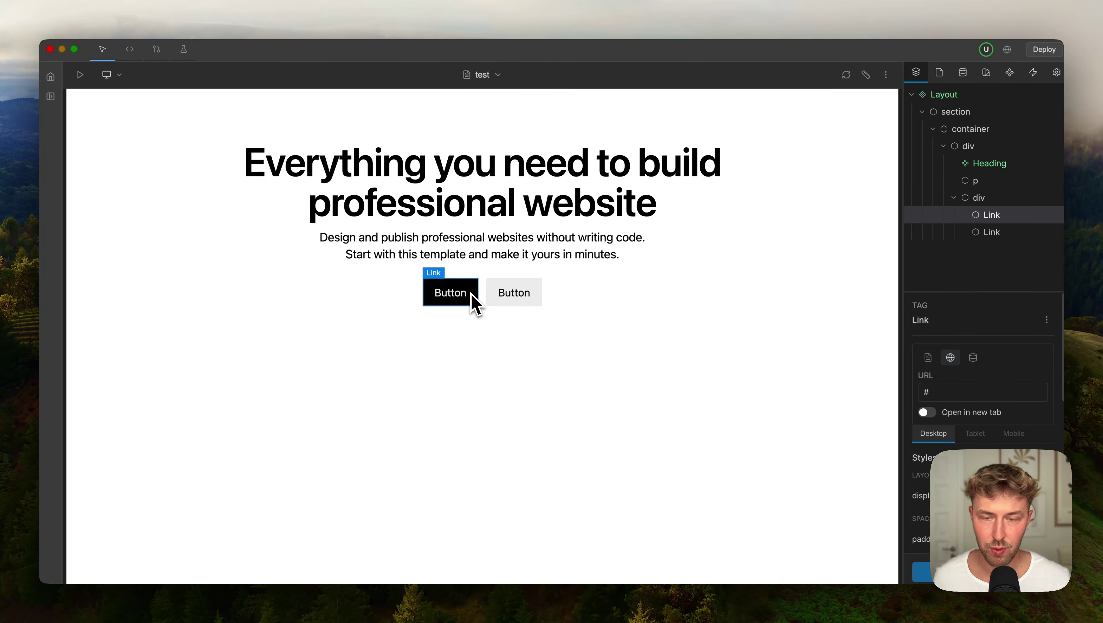
pyautogui.press('super+a')
pyautogui.write('Button')
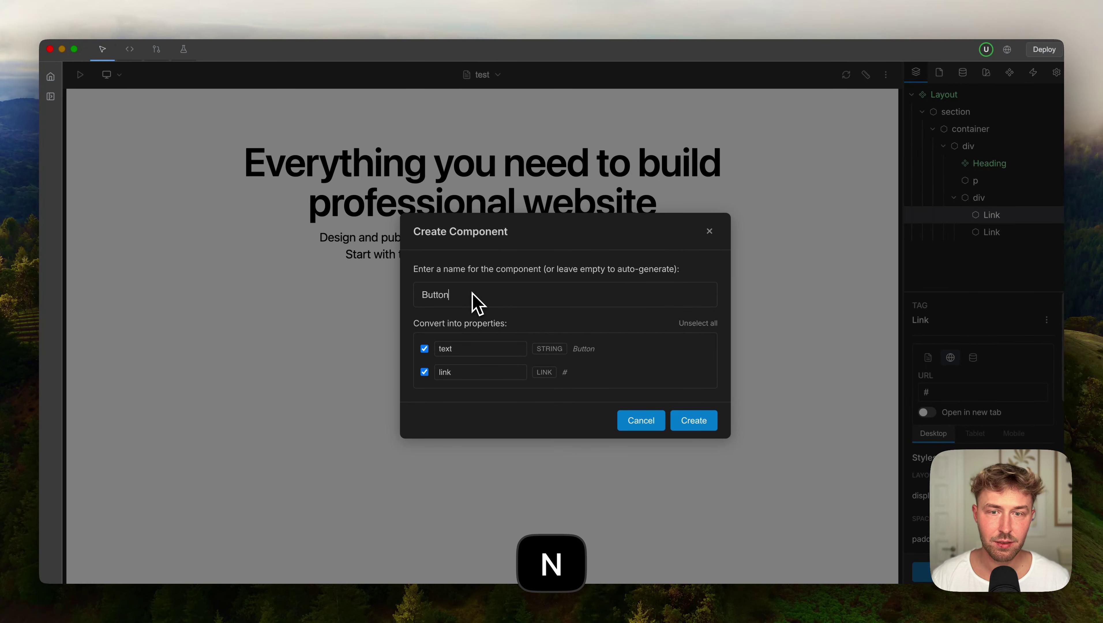
pyautogui.press('Return')
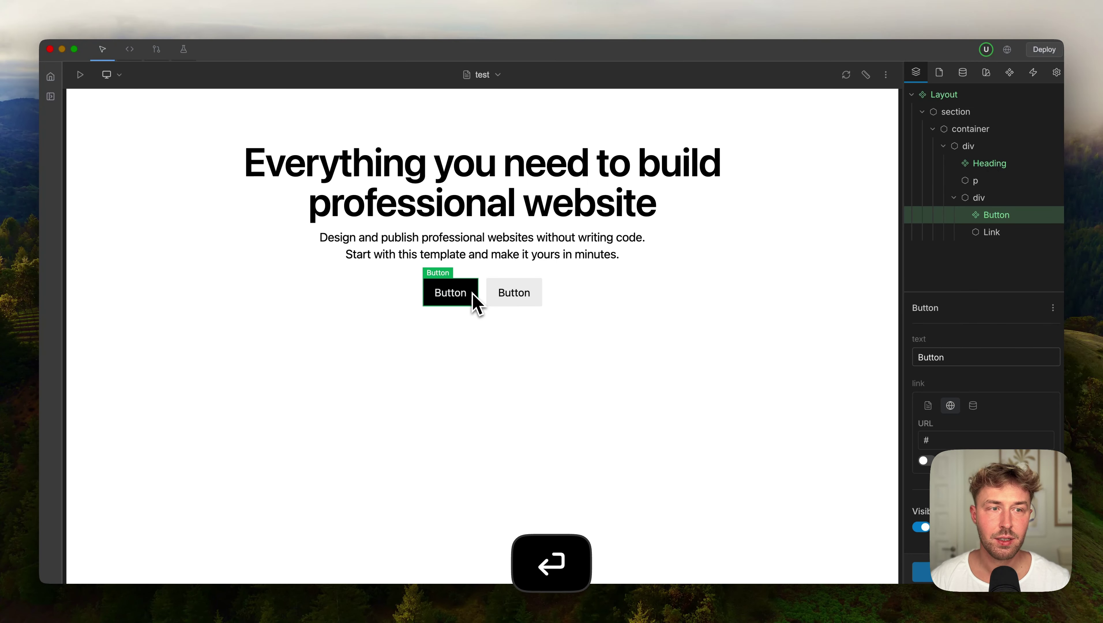
# Open the Button component, rename its Link element to Button, and return to the test page
pyautogui.doubleClick(448, 296)
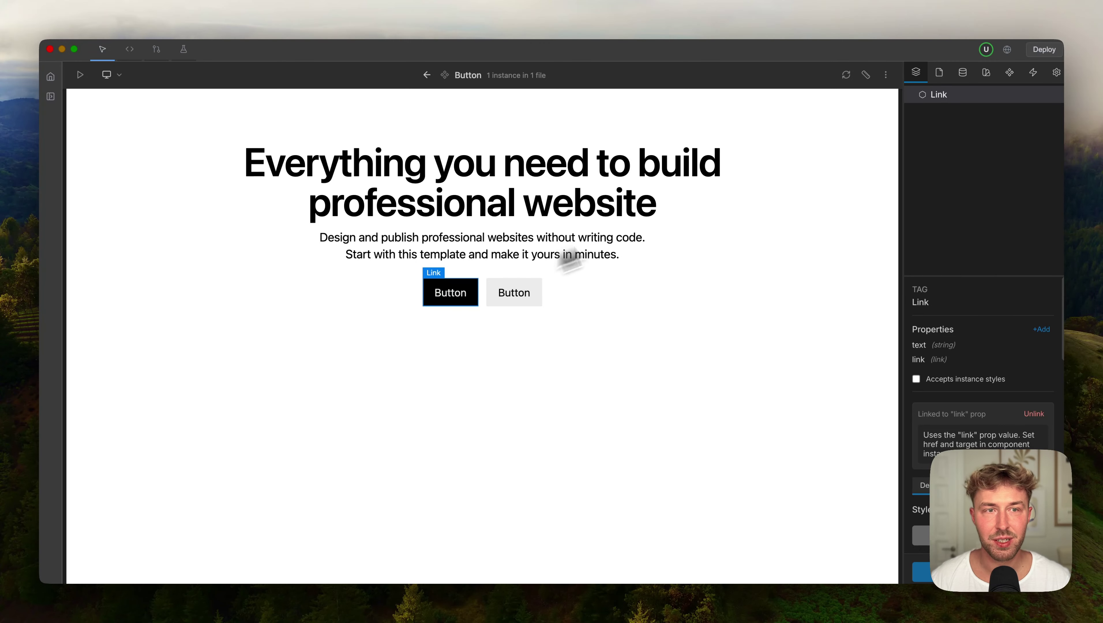
pyautogui.doubleClick(945, 97)
pyautogui.press('BackSpace')
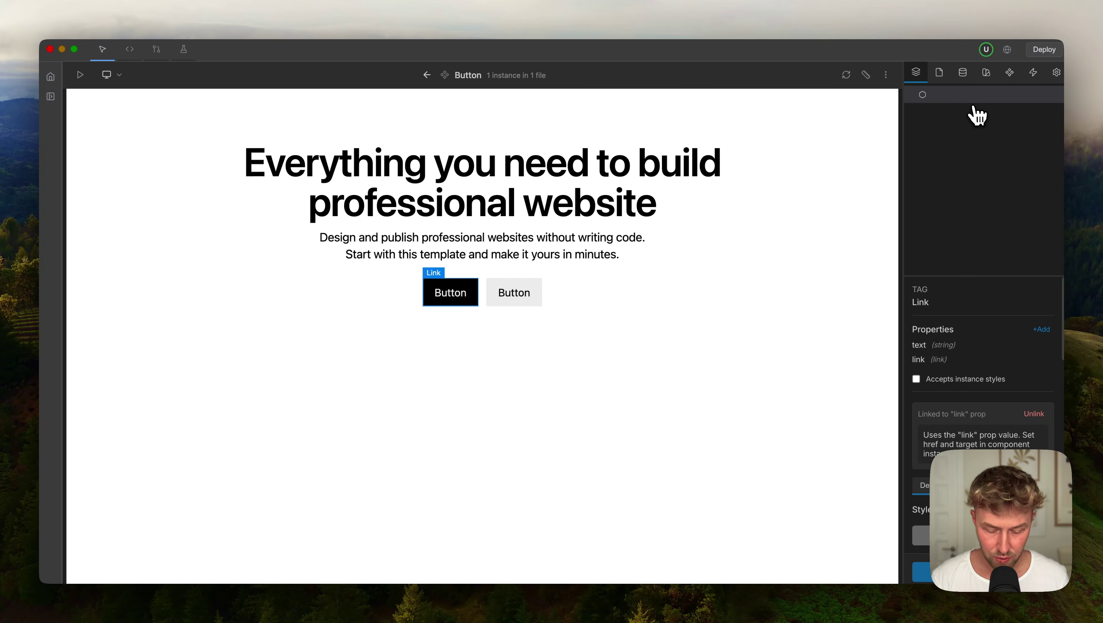
pyautogui.write('Button')
pyautogui.press('Return')
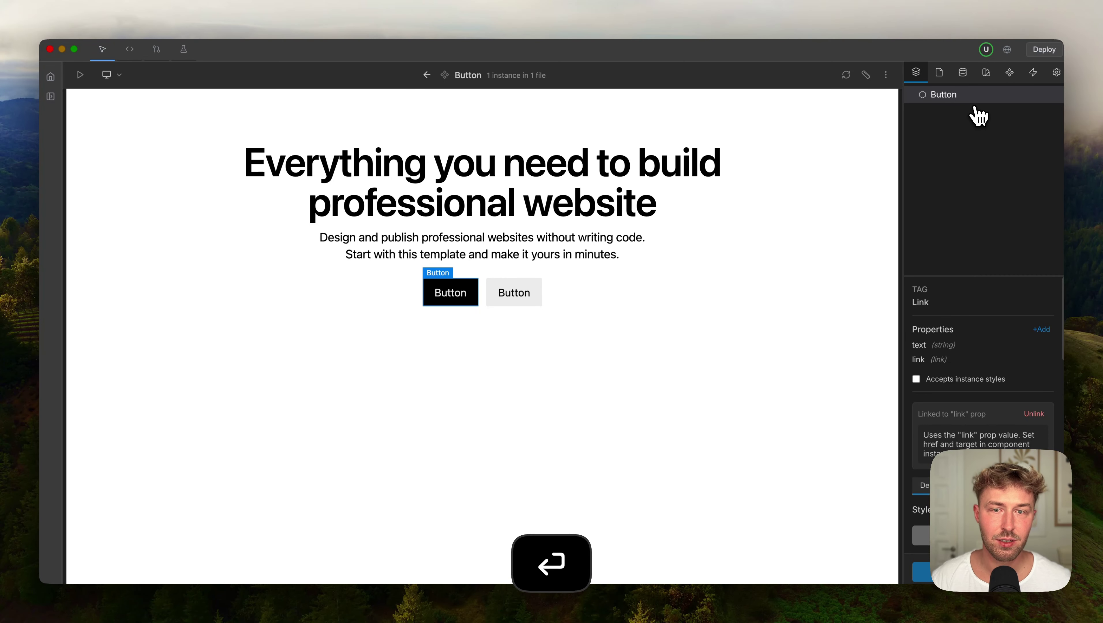
pyautogui.click(738, 270)
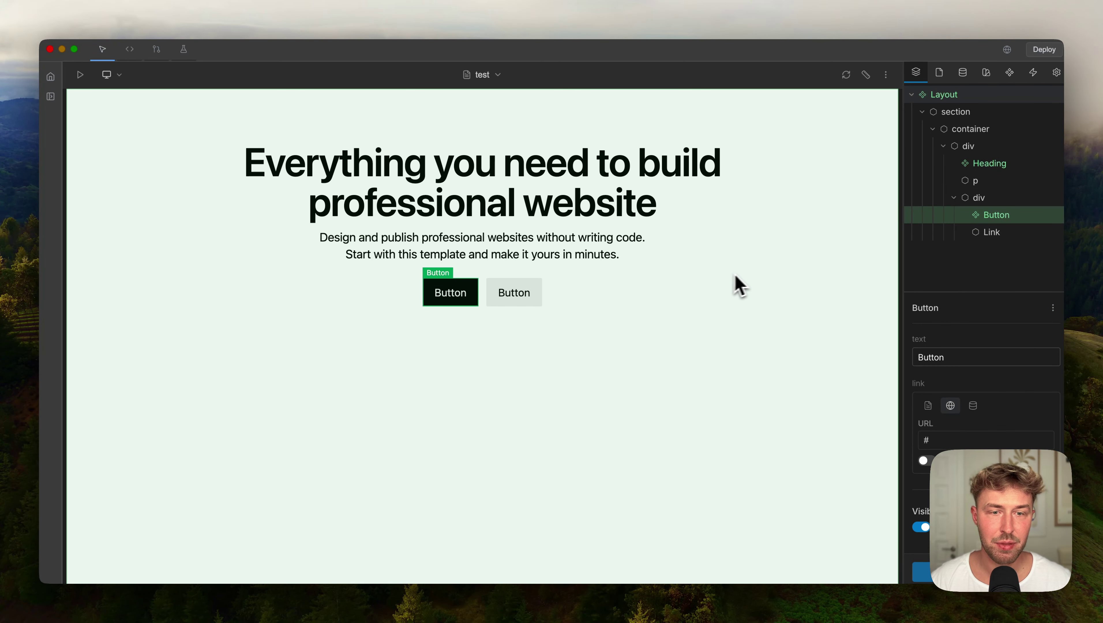
# Switch back to Webflow and delete the inserted Test page content together with its layout wrapper
pyautogui.click(419, 616)
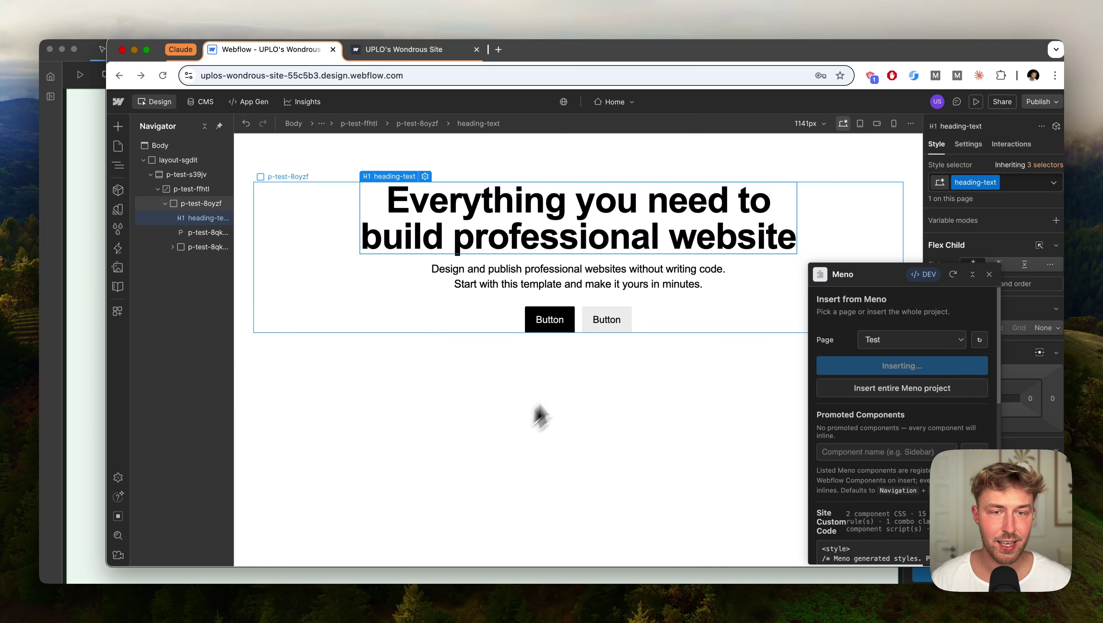
pyautogui.click(655, 340)
pyautogui.press('BackSpace')
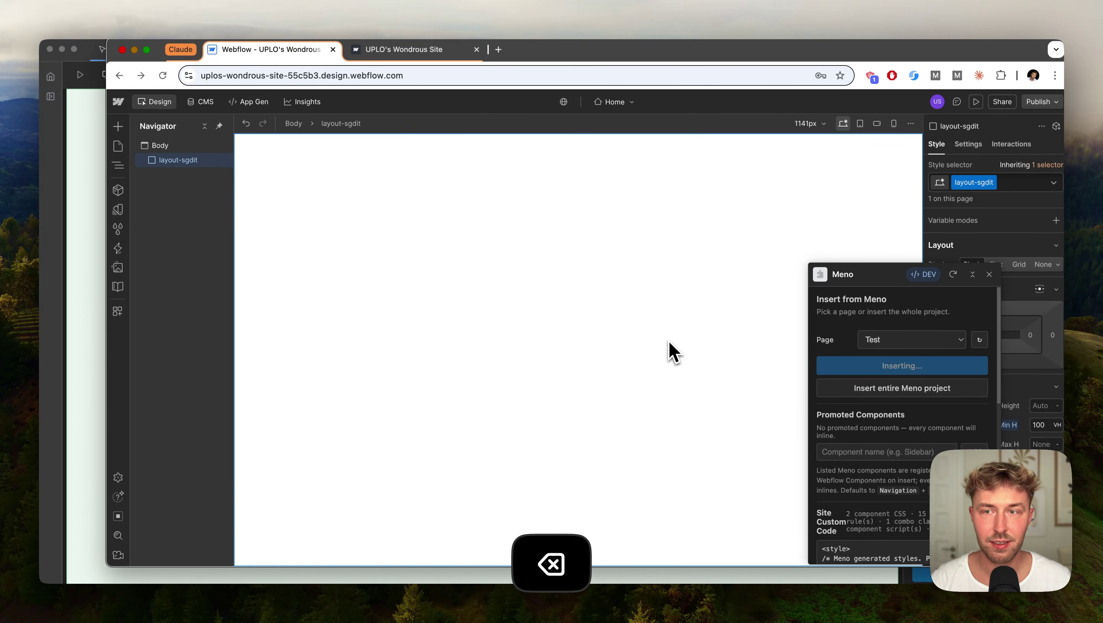
pyautogui.press('BackSpace')
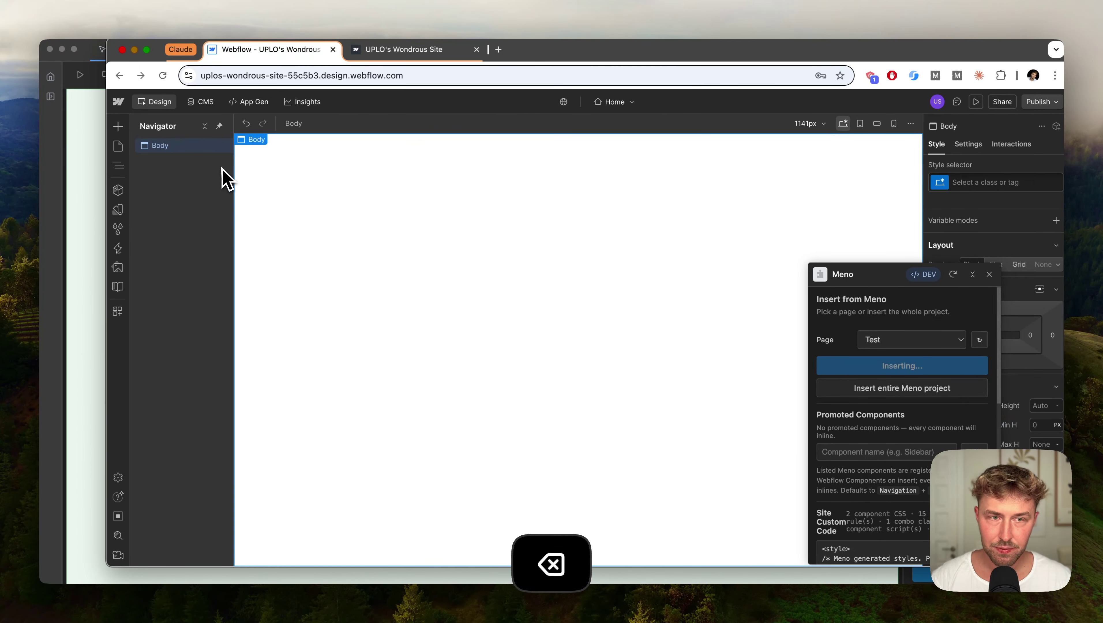
# Reload the Meno app in Webflow and insert the Index page into the empty Home page
pyautogui.click(953, 274)
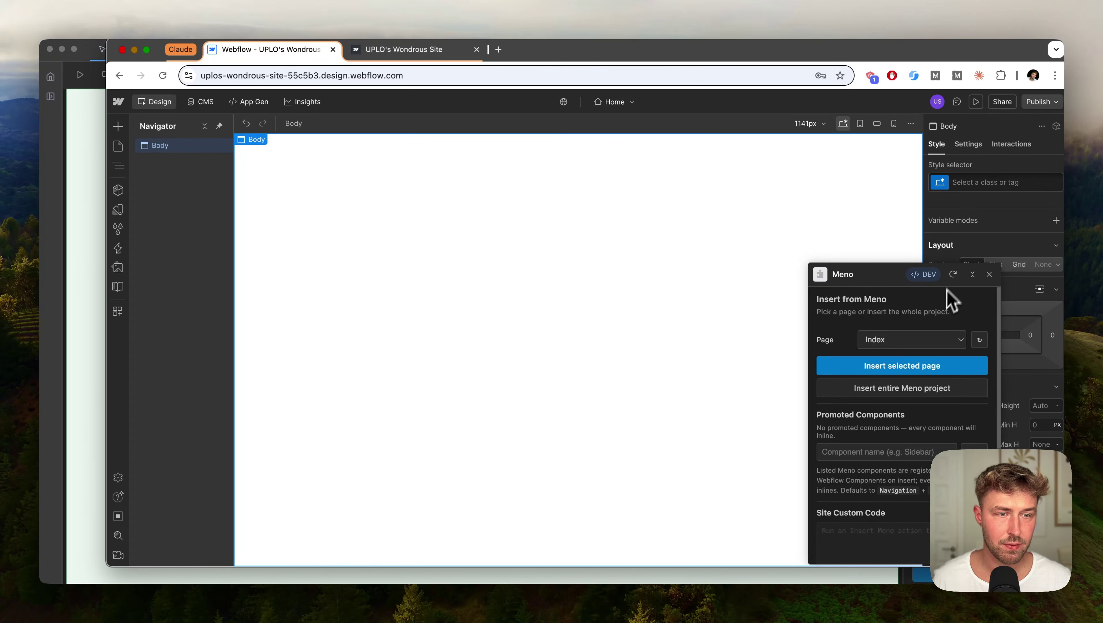
pyautogui.click(912, 371)
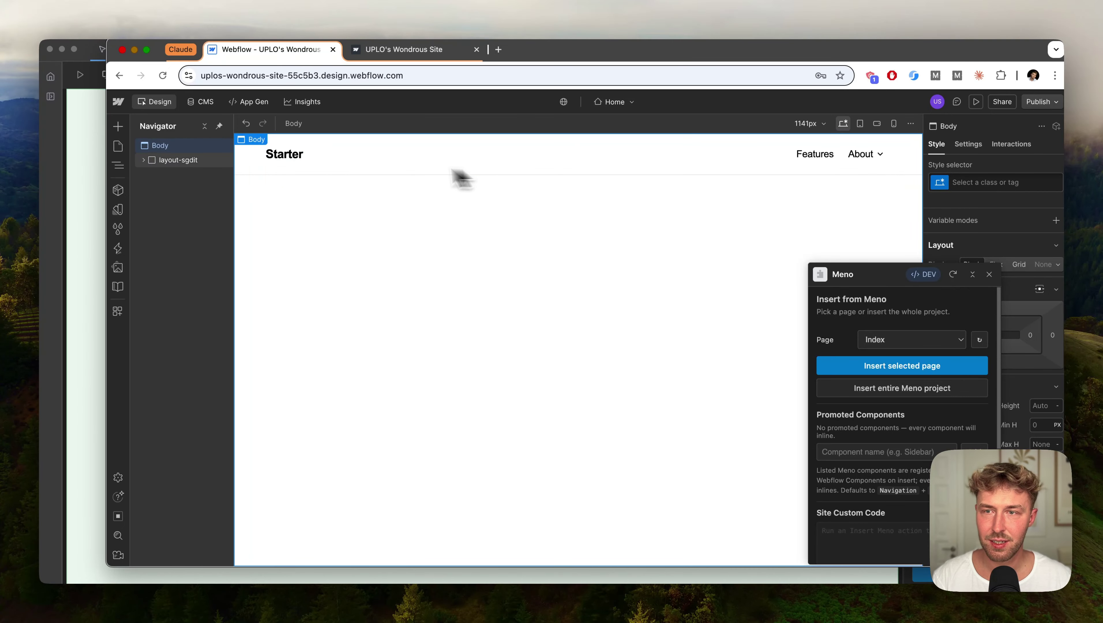
# Delete the inserted Index layout from the Home page and insert the Test page from Meno
pyautogui.click(218, 161)
pyautogui.press('BackSpace')
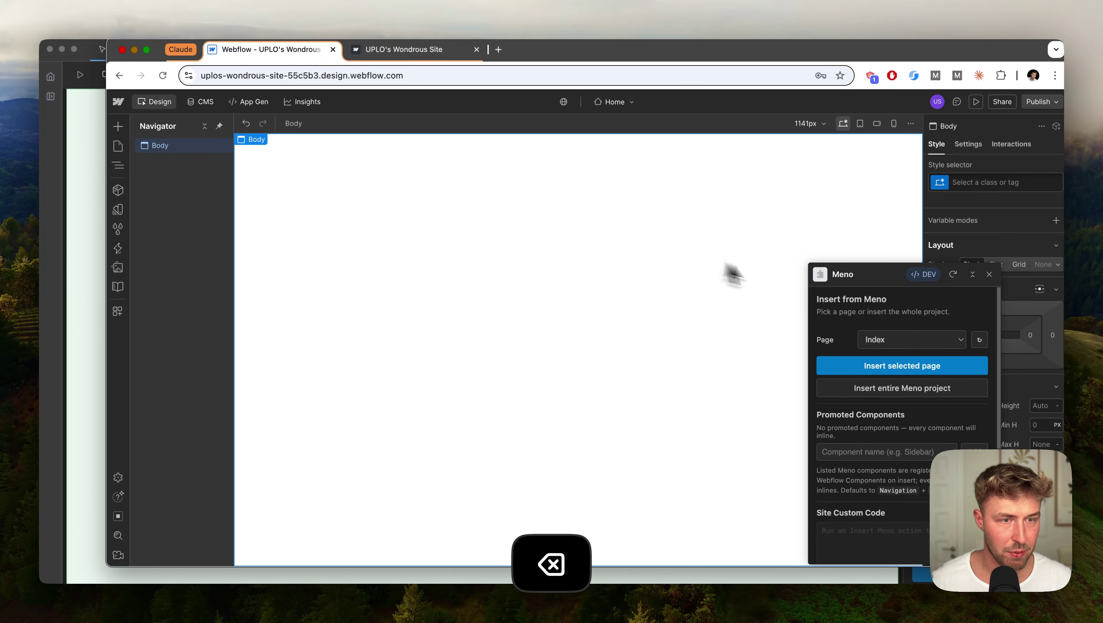
pyautogui.click(952, 340)
pyautogui.click(902, 395)
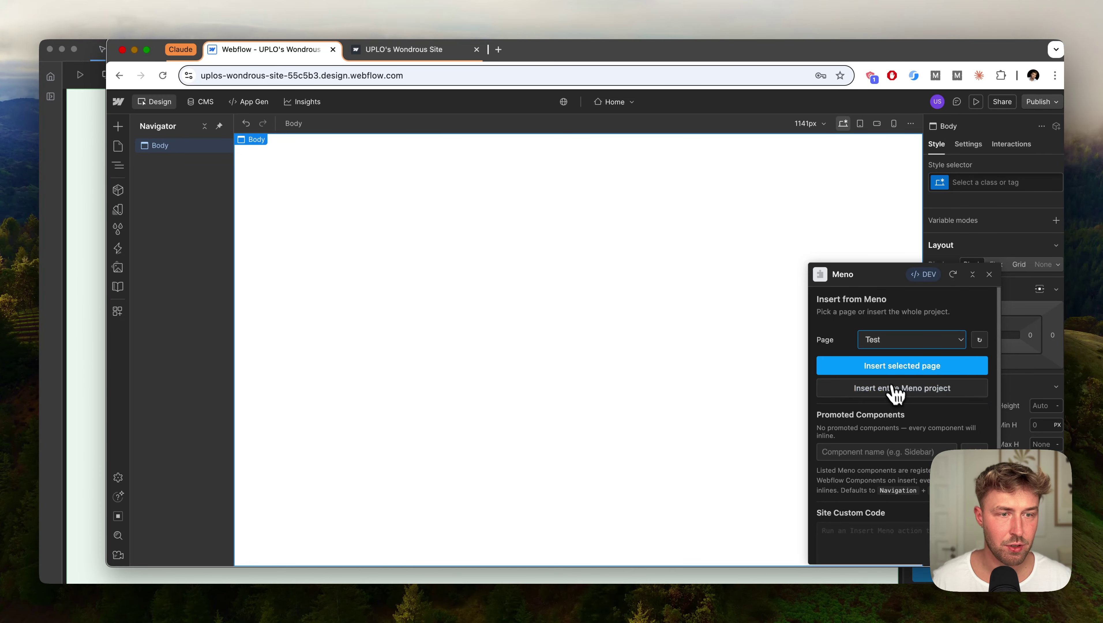
pyautogui.click(886, 369)
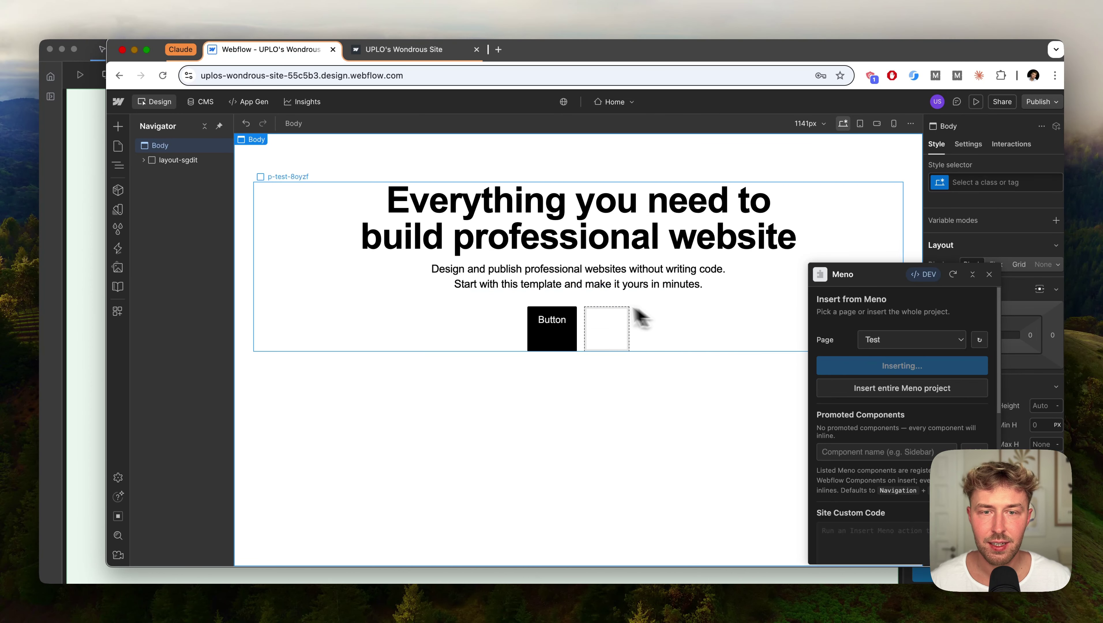
# Collapse the Meno app and inspect the class names of the black and grey buttons
pyautogui.click(562, 330)
pyautogui.click(562, 331)
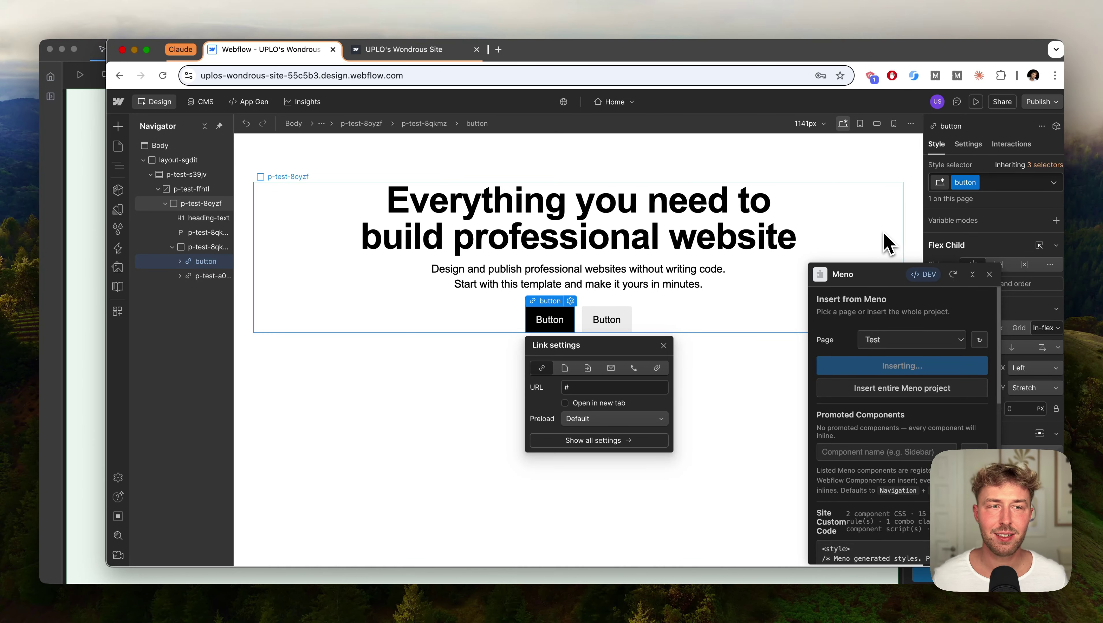
pyautogui.click(973, 274)
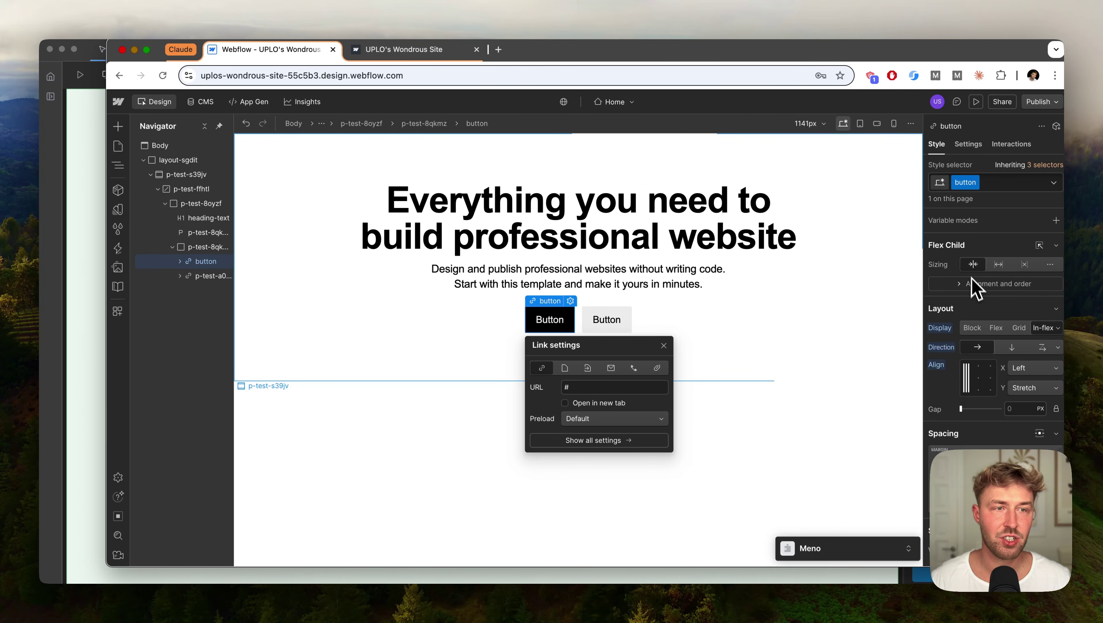
pyautogui.click(619, 332)
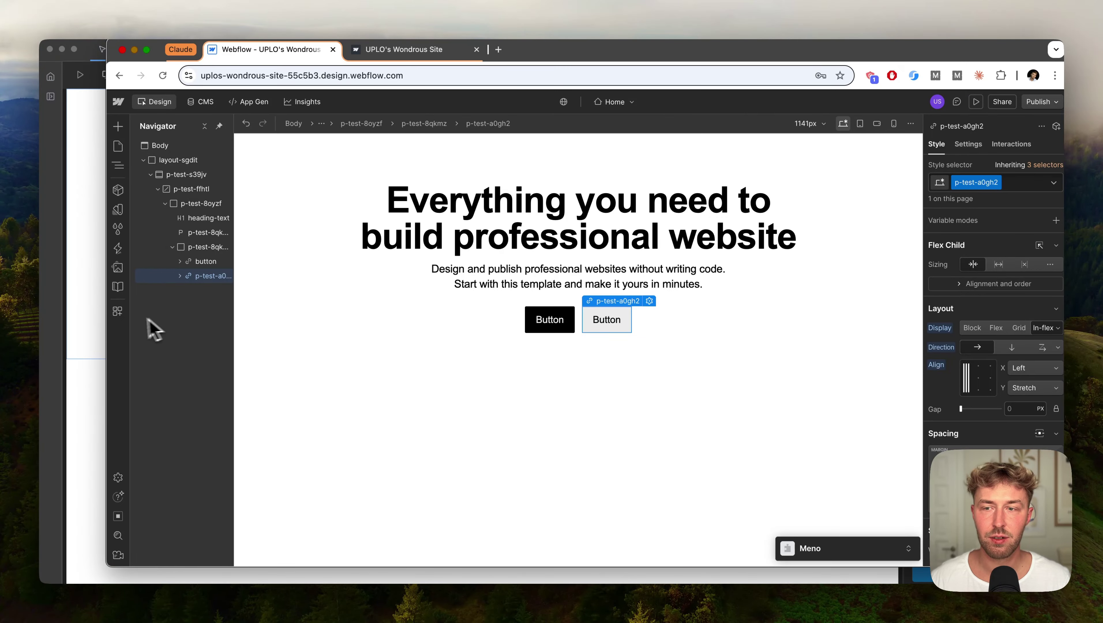
# Switch to Meno and duplicate the black Button component beside the original on the test page
pyautogui.click(99, 327)
pyautogui.click(518, 304)
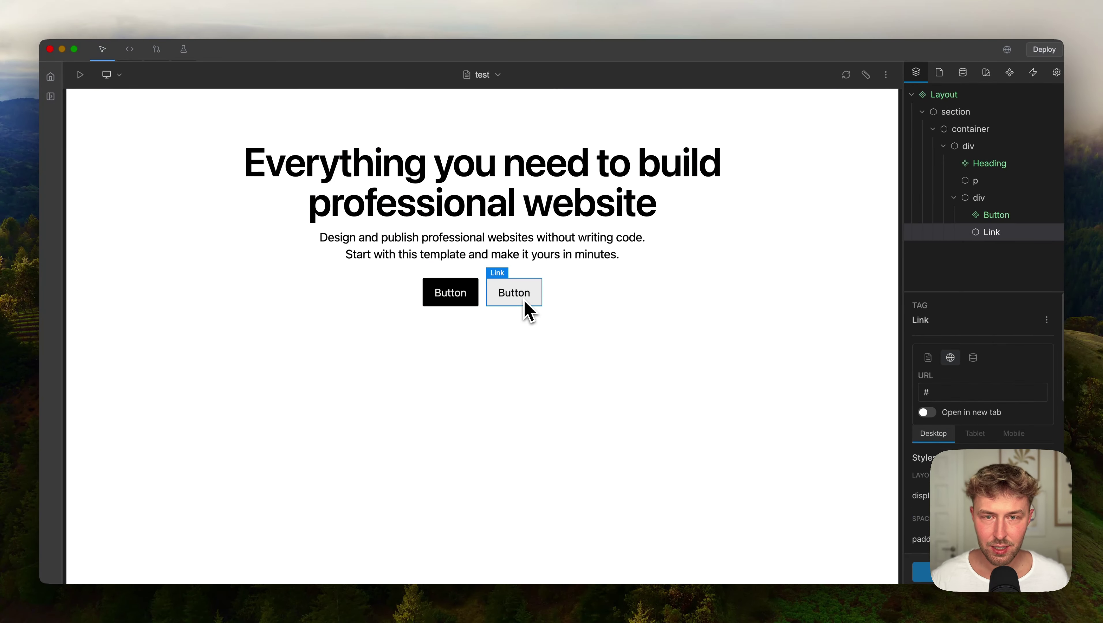
pyautogui.click(471, 299)
pyautogui.press('super+c')
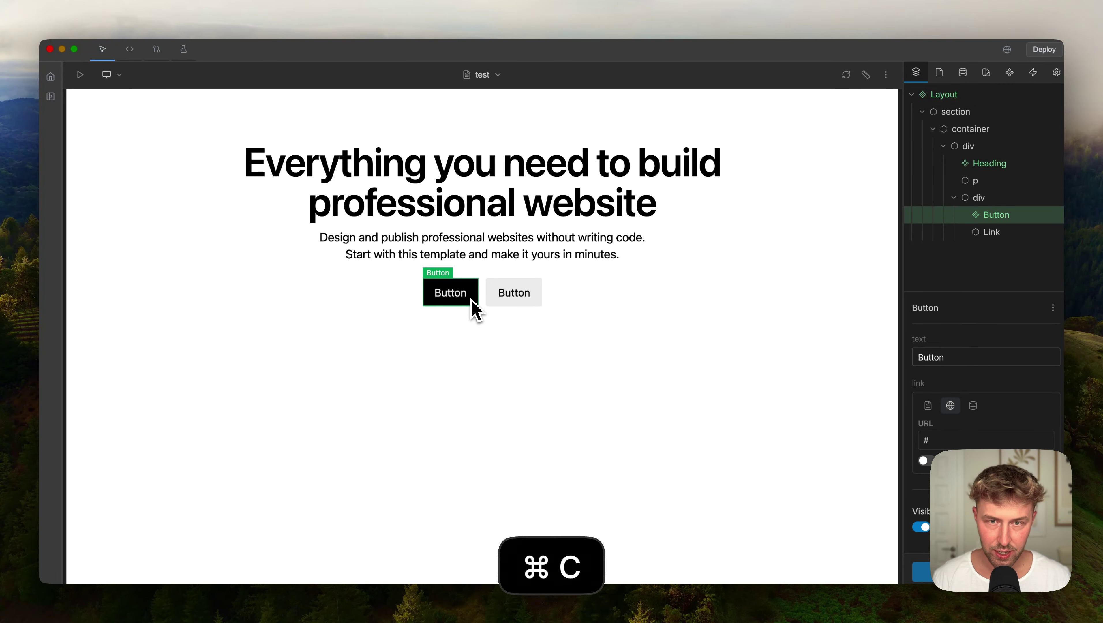
pyautogui.press('super+v')
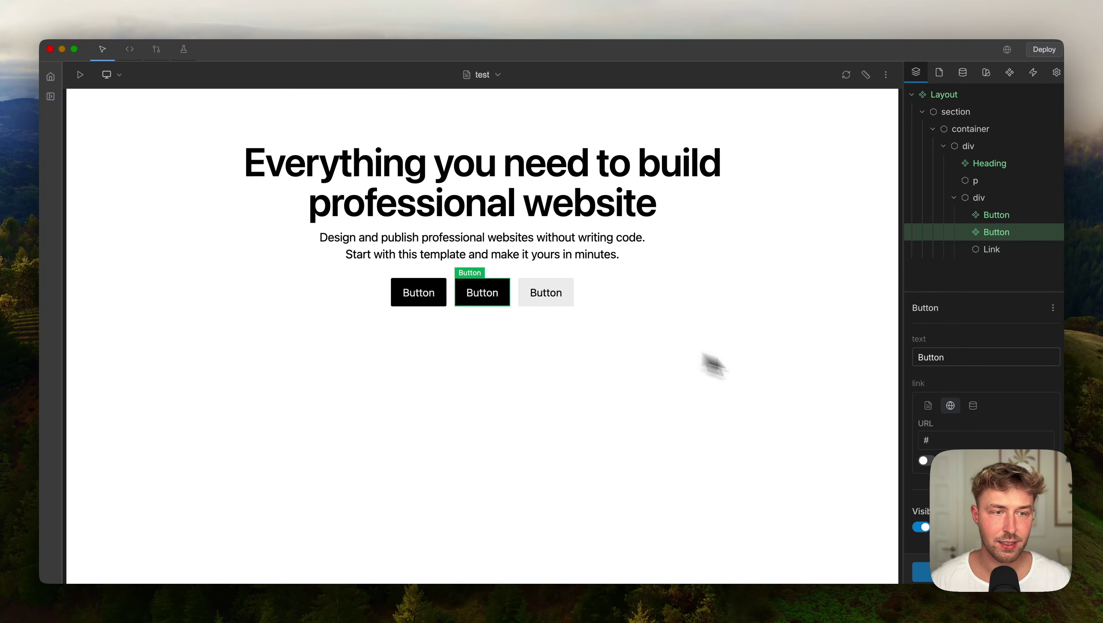
# Add a background colour style to the duplicated Button instance, using the gray-200 variable
pyautogui.doubleClick(485, 301)
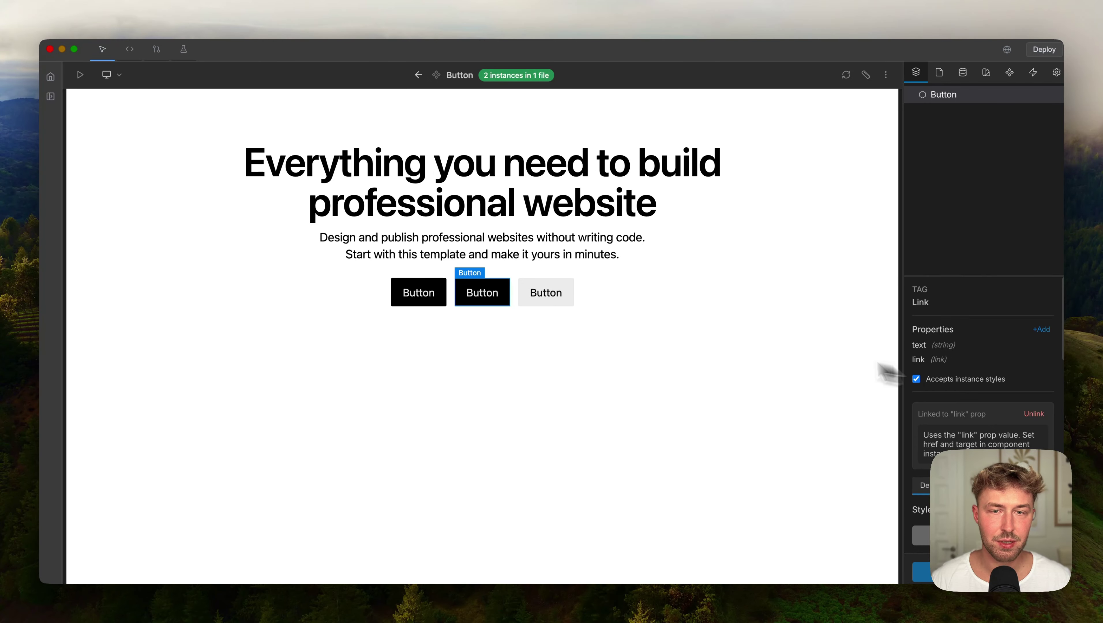
pyautogui.press('Escape')
pyautogui.scroll(-3, 982, 443)
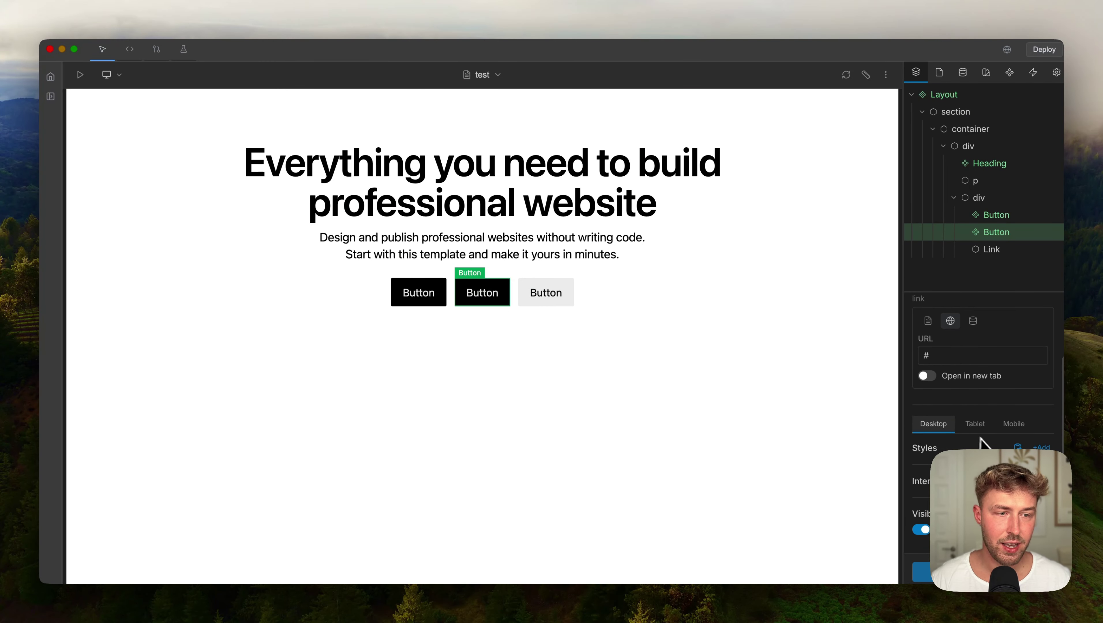
pyautogui.click(1041, 448)
pyautogui.write('background')
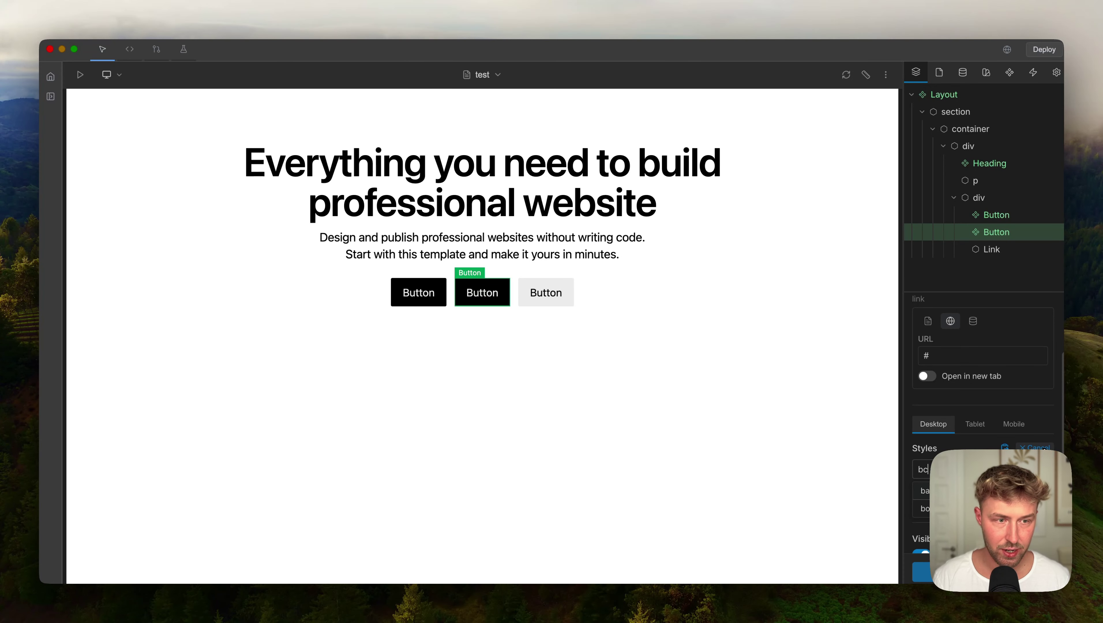
pyautogui.press('Return')
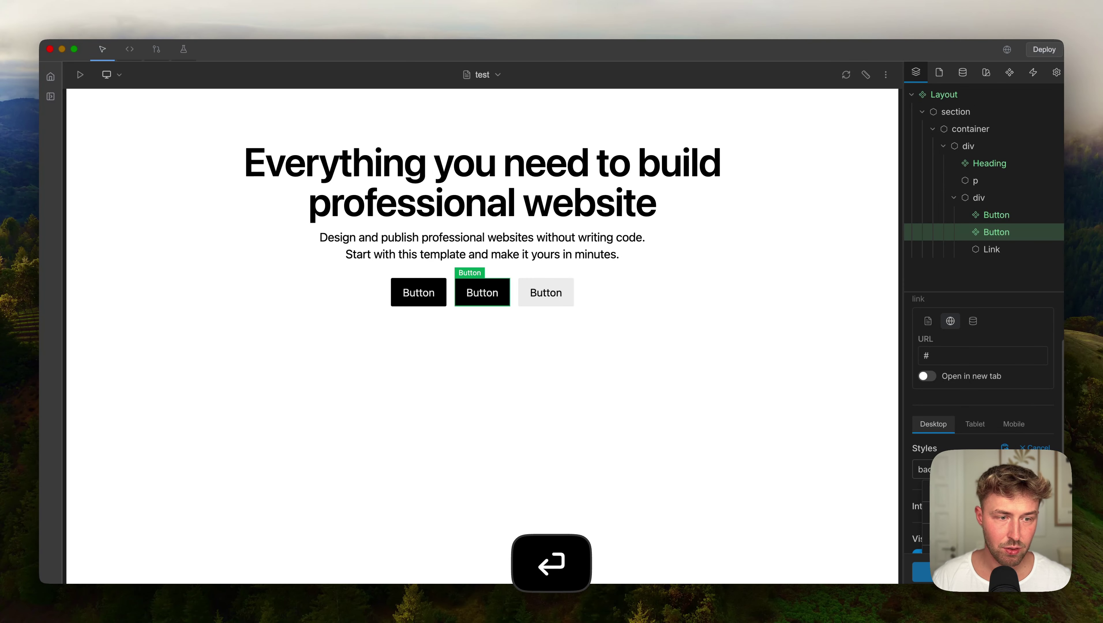
pyautogui.press('Return')
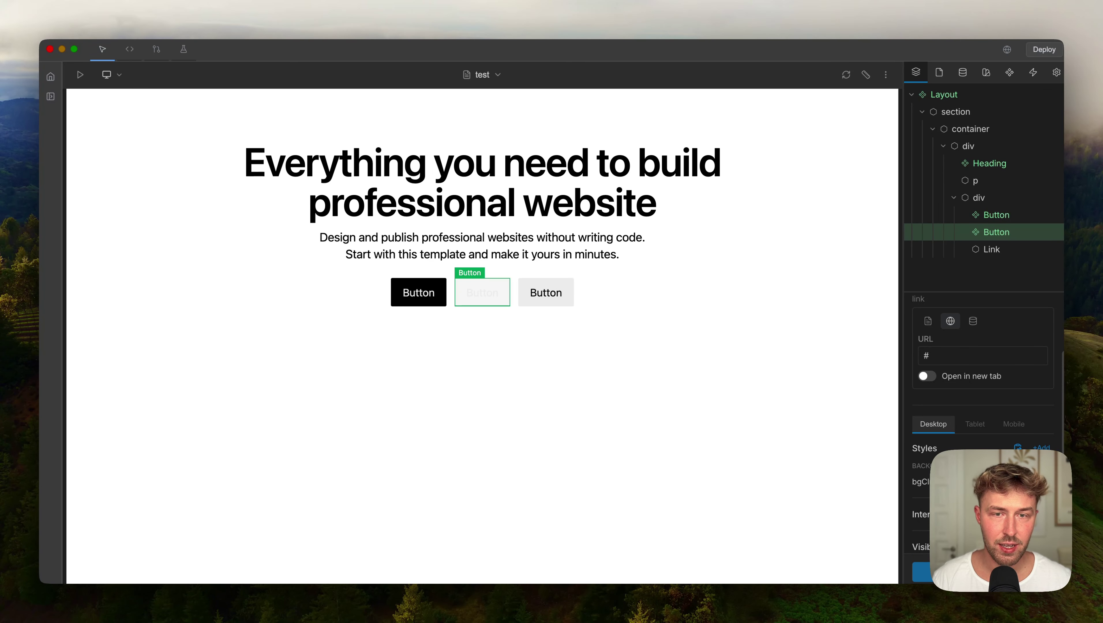
pyautogui.scroll(-2, 982, 393)
pyautogui.click(993, 448)
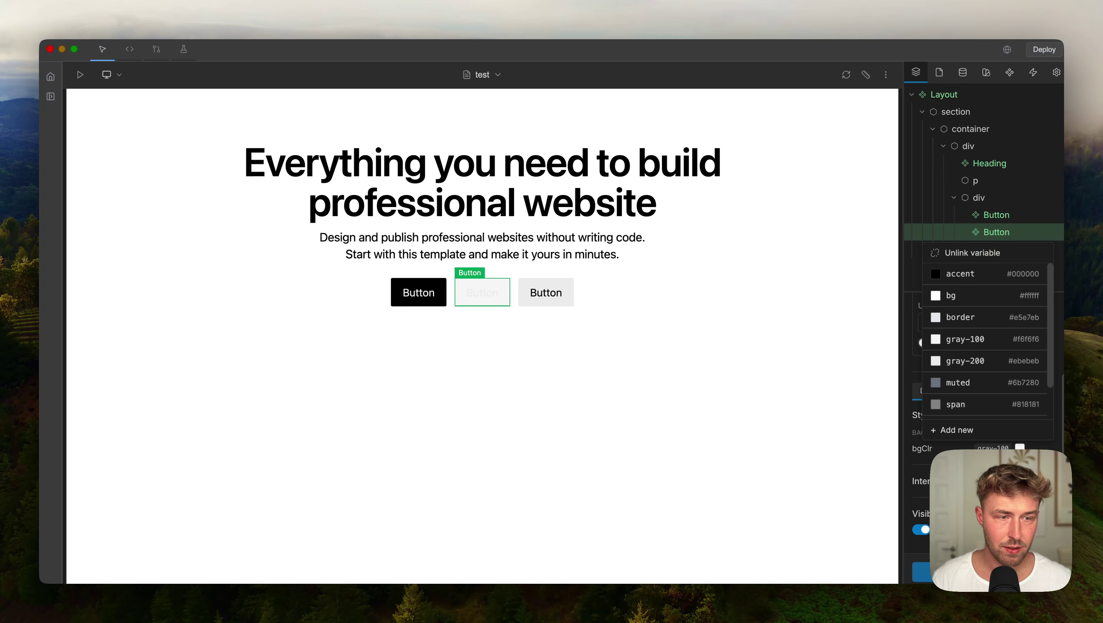
pyautogui.click(968, 417)
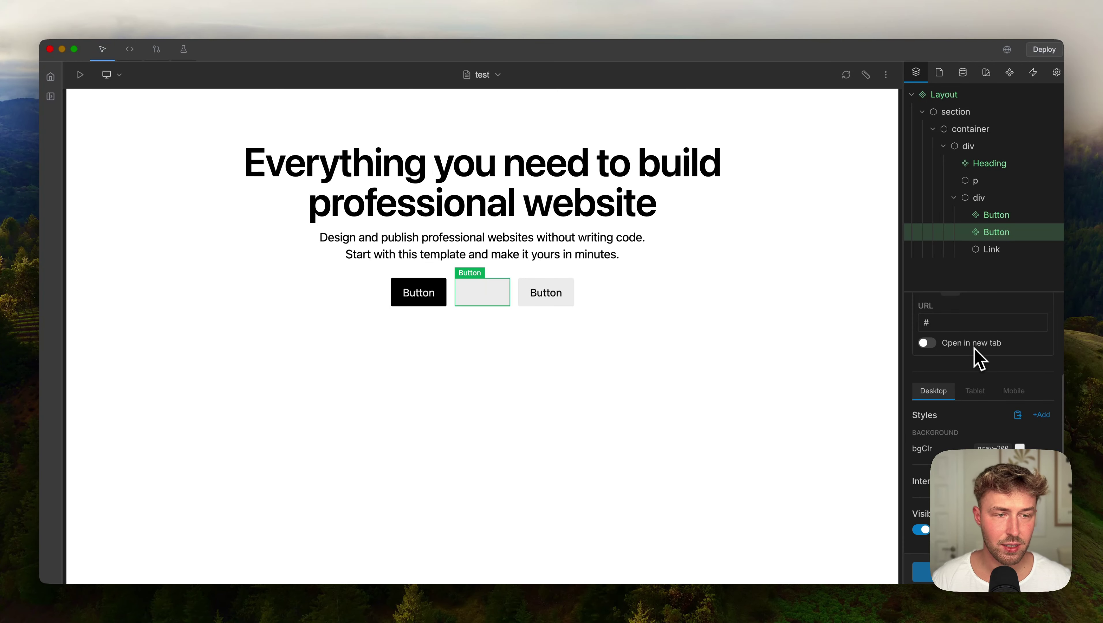
# Set the duplicated Button's text colour to the accent variable and delete the old grey Link element
pyautogui.press('space')
pyautogui.write('col')
pyautogui.press('Return')
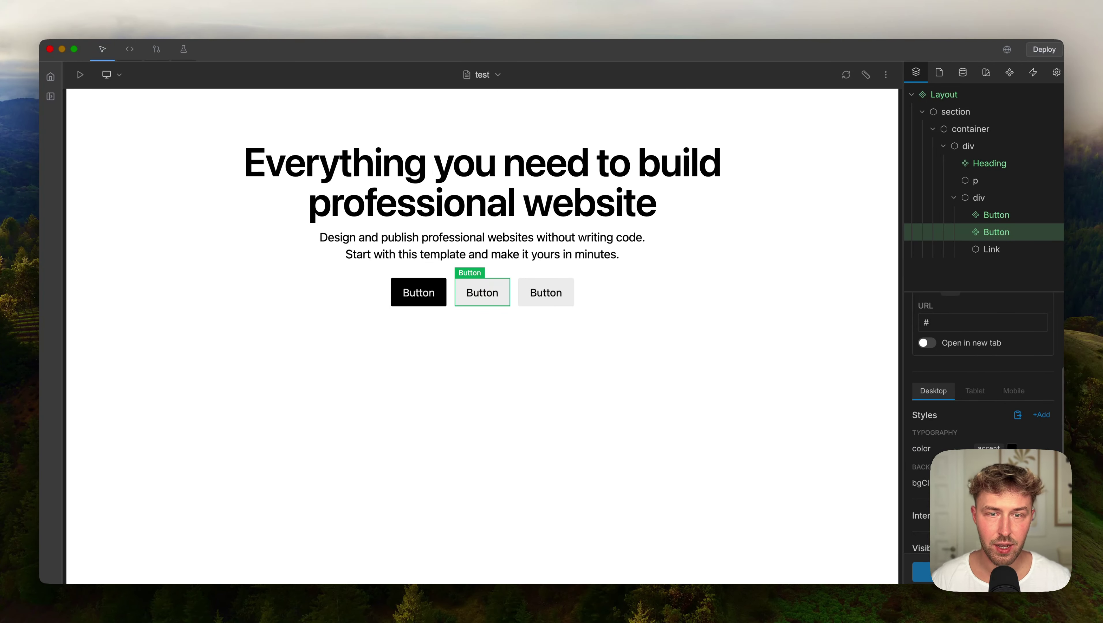
pyautogui.click(556, 292)
pyautogui.press('BackSpace')
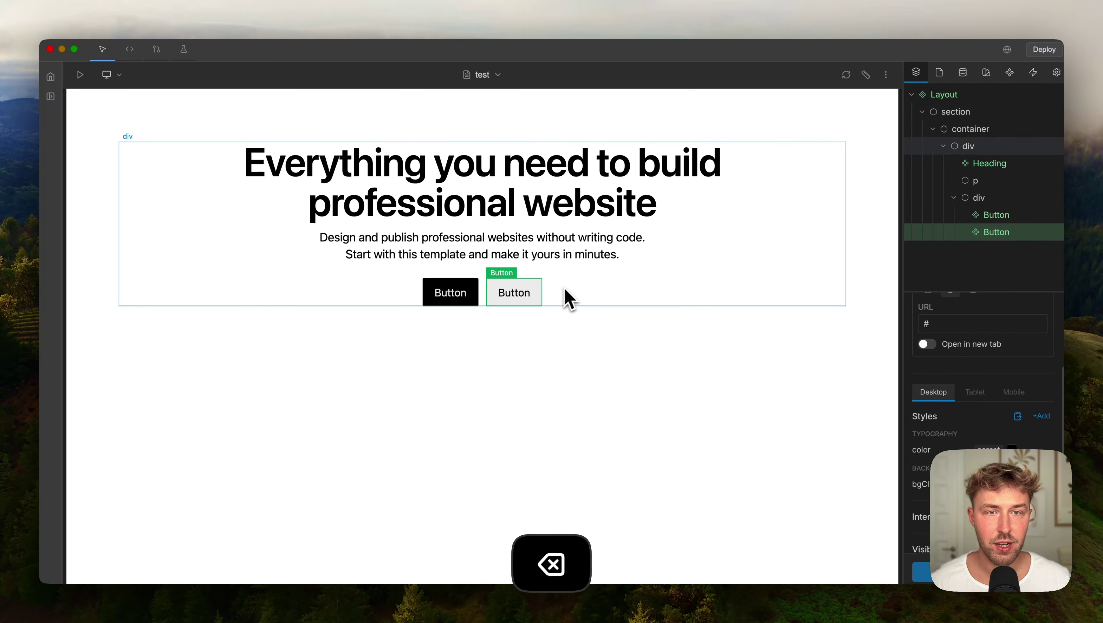
# Switch to Webflow, expand the Meno app, and delete the Home page's existing layout wrapper
pyautogui.press('super+Tab')
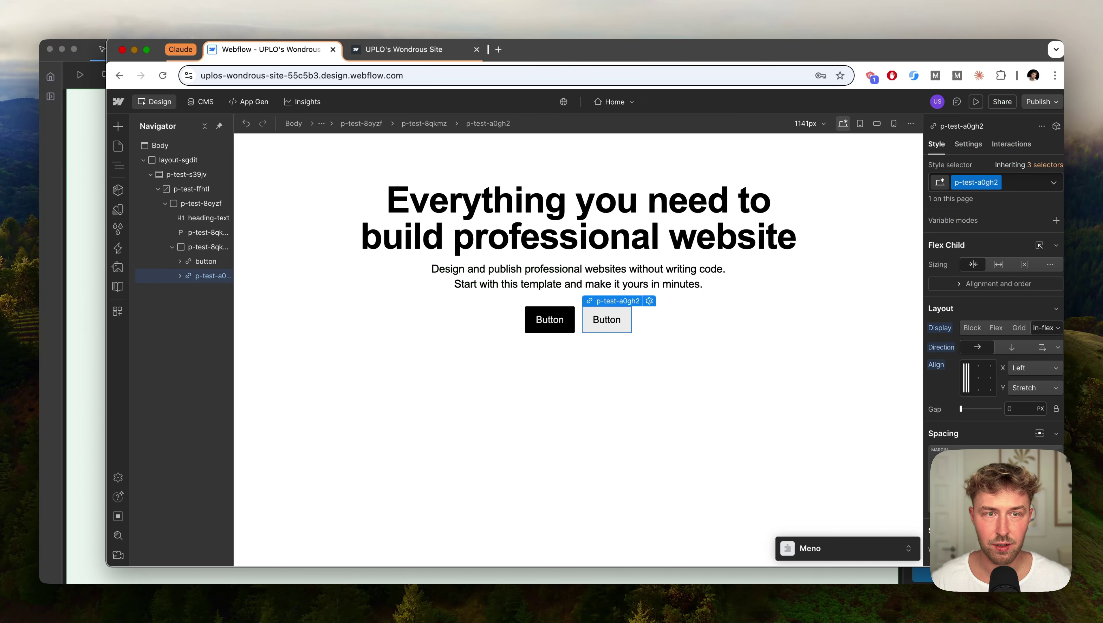
pyautogui.click(904, 548)
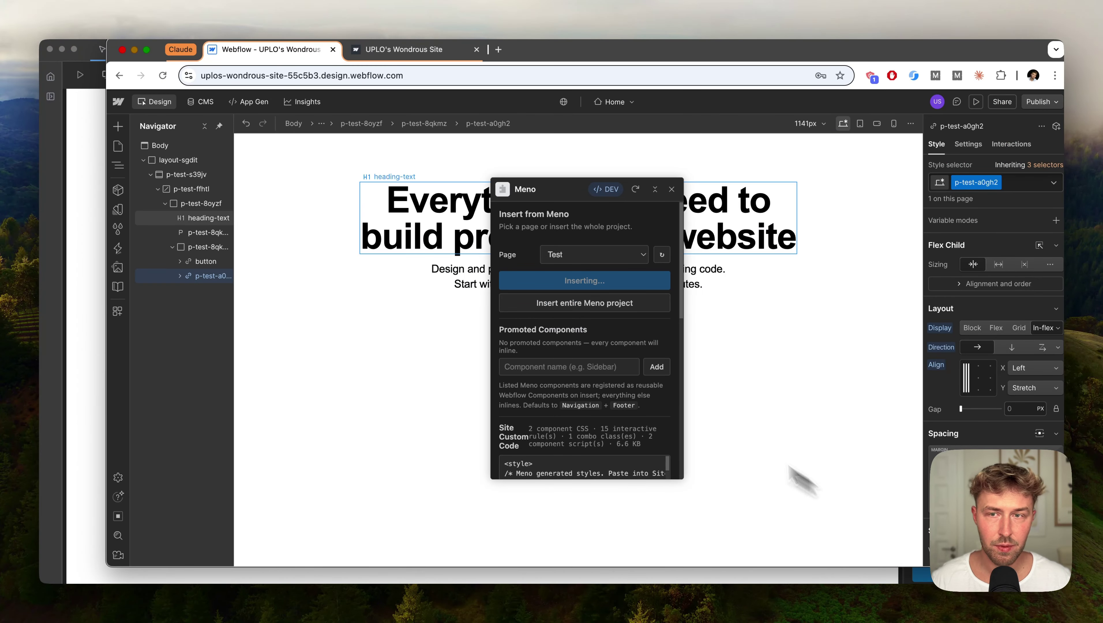
pyautogui.click(181, 161)
pyautogui.press('BackSpace')
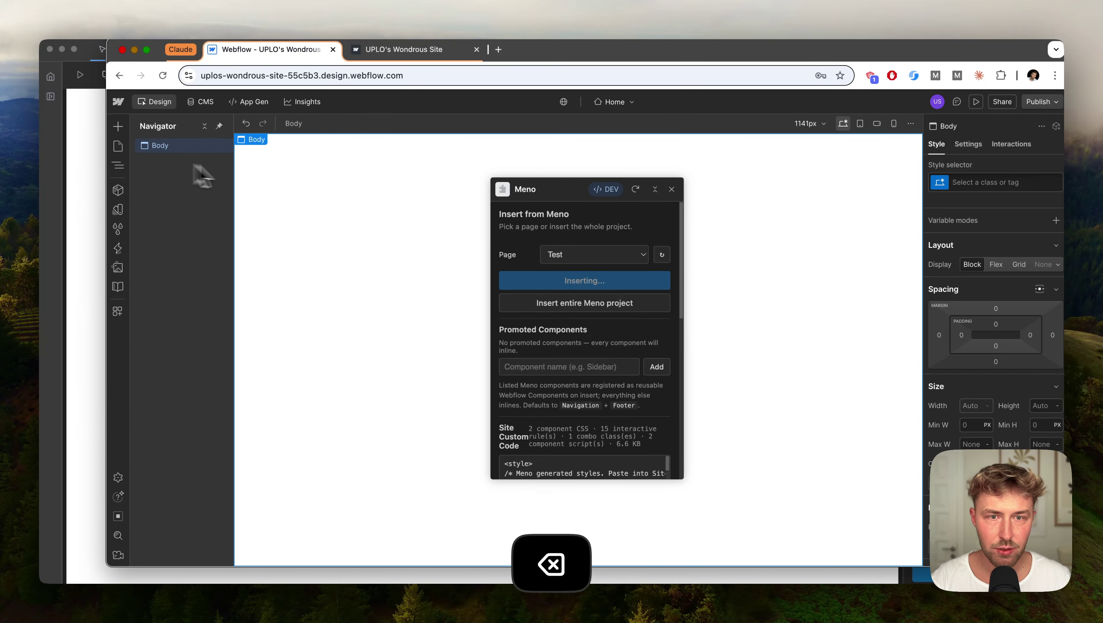
# Insert the updated Test page from Meno and select its grey button to check the classes
pyautogui.click(640, 257)
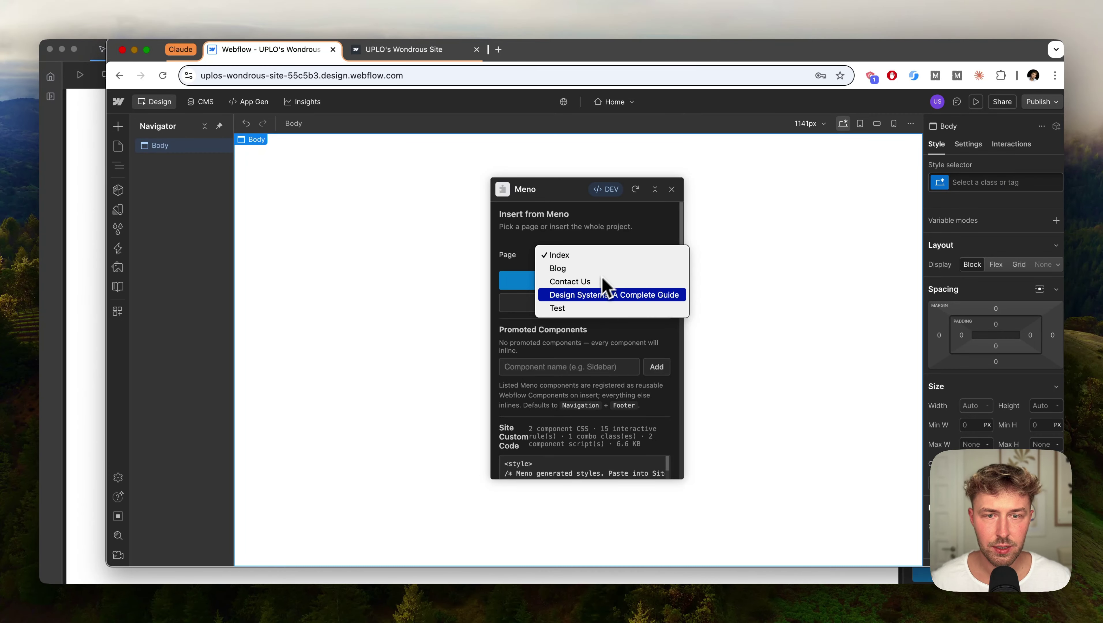
pyautogui.click(567, 308)
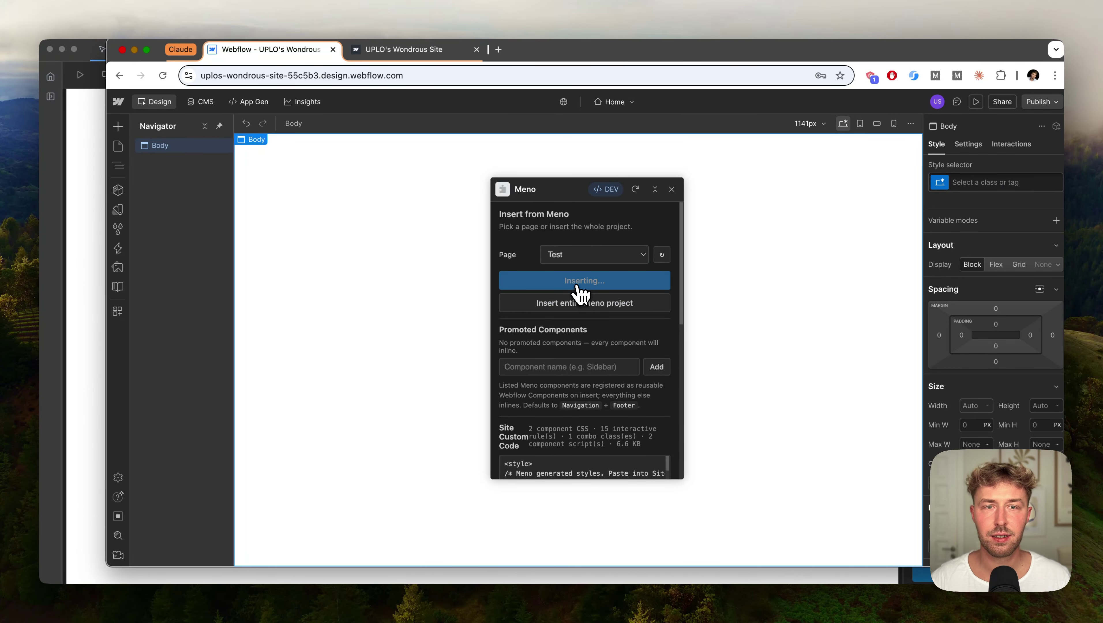
pyautogui.moveTo(558, 197); pyautogui.dragTo(776, 276)
pyautogui.click(627, 325)
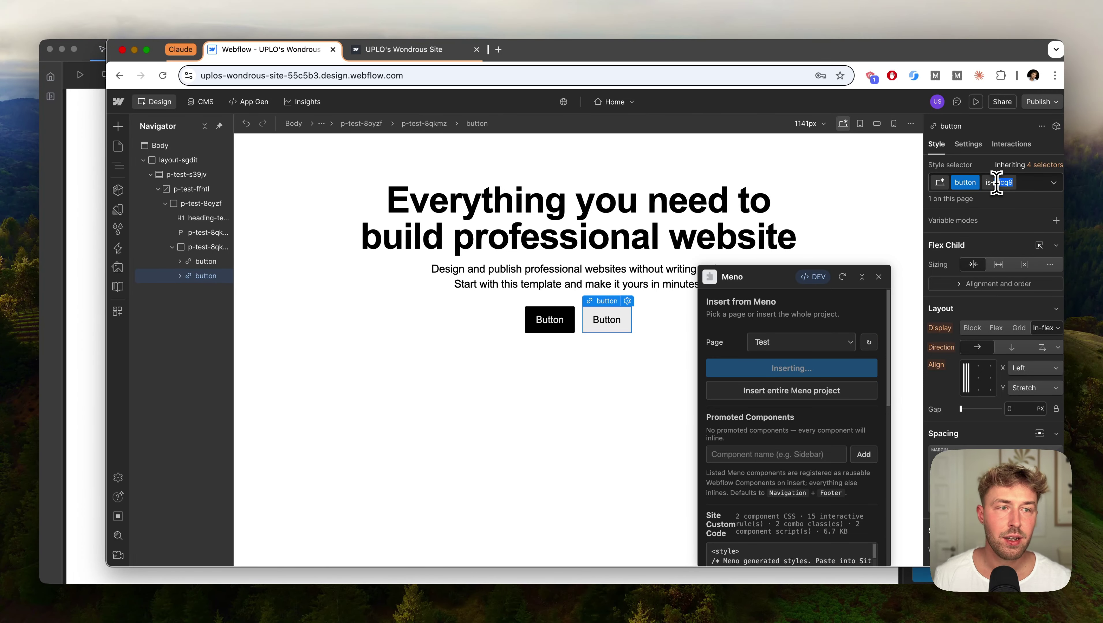
# Switch to Meno and remove the colour and background overrides from the second Button instance
pyautogui.click(87, 251)
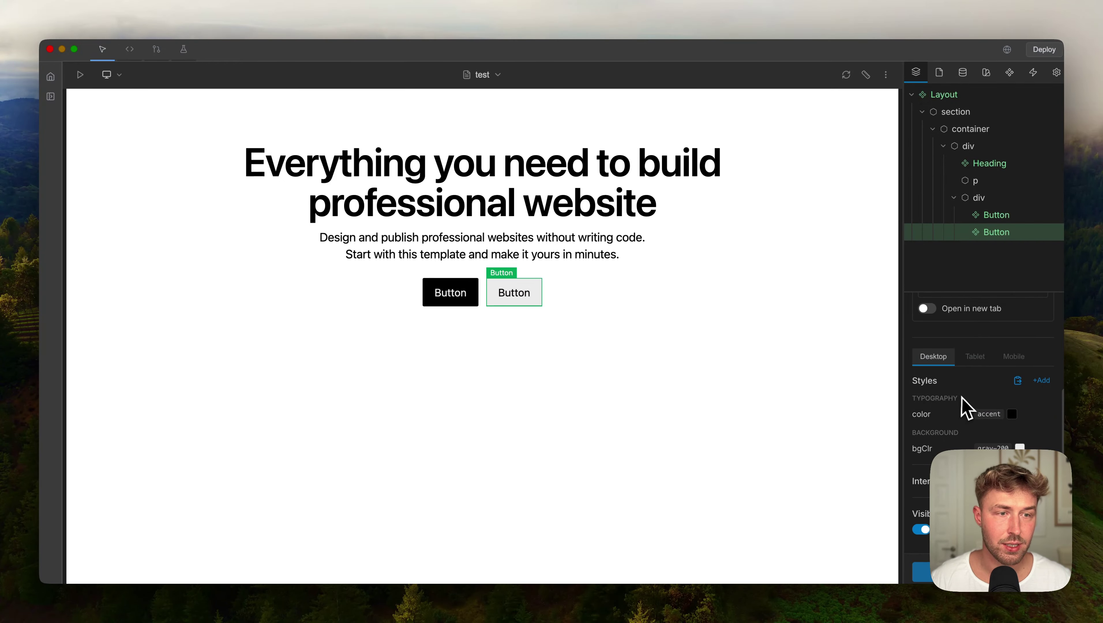
pyautogui.scroll(3, 972, 408)
pyautogui.scroll(-3, 958, 408)
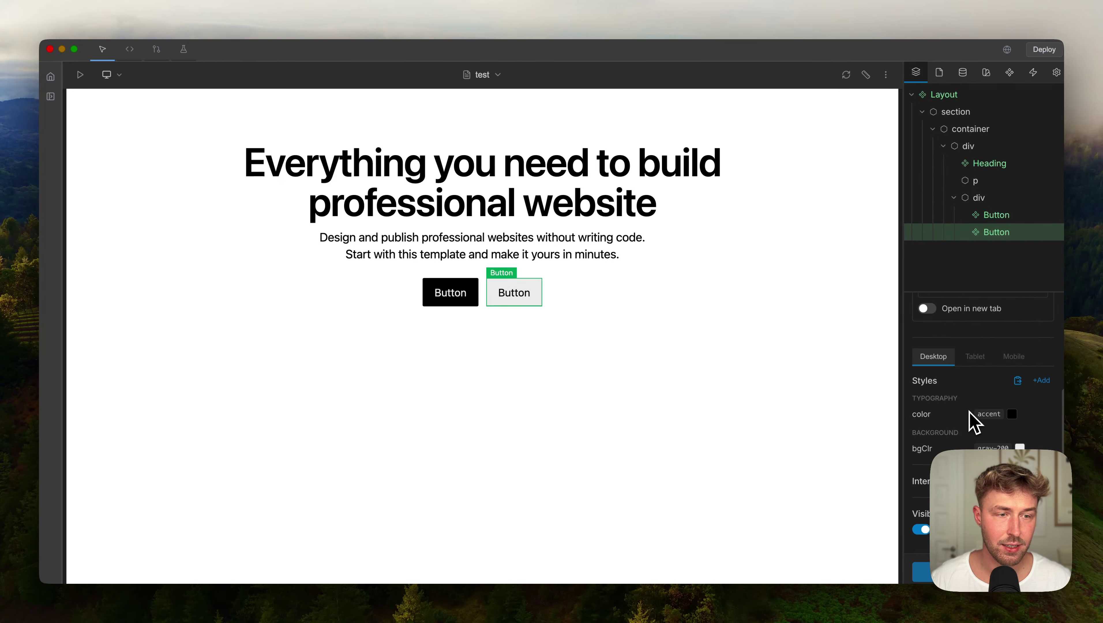
pyautogui.click(930, 423)
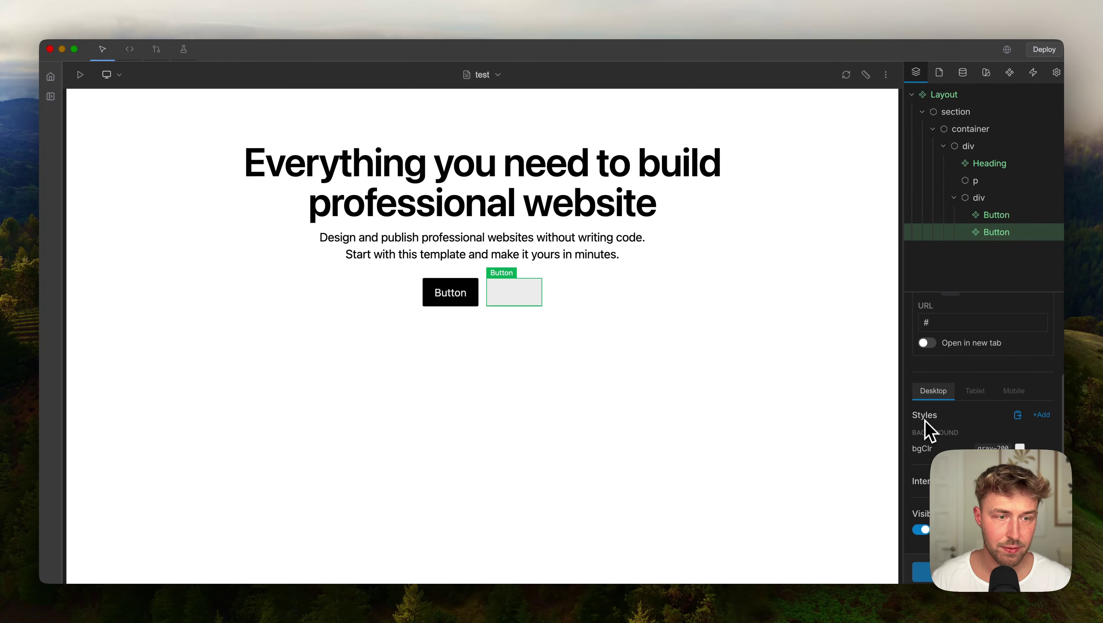
pyautogui.click(928, 430)
# In the Button component, begin a new property named variant and set its type to select
pyautogui.doubleClick(1004, 232)
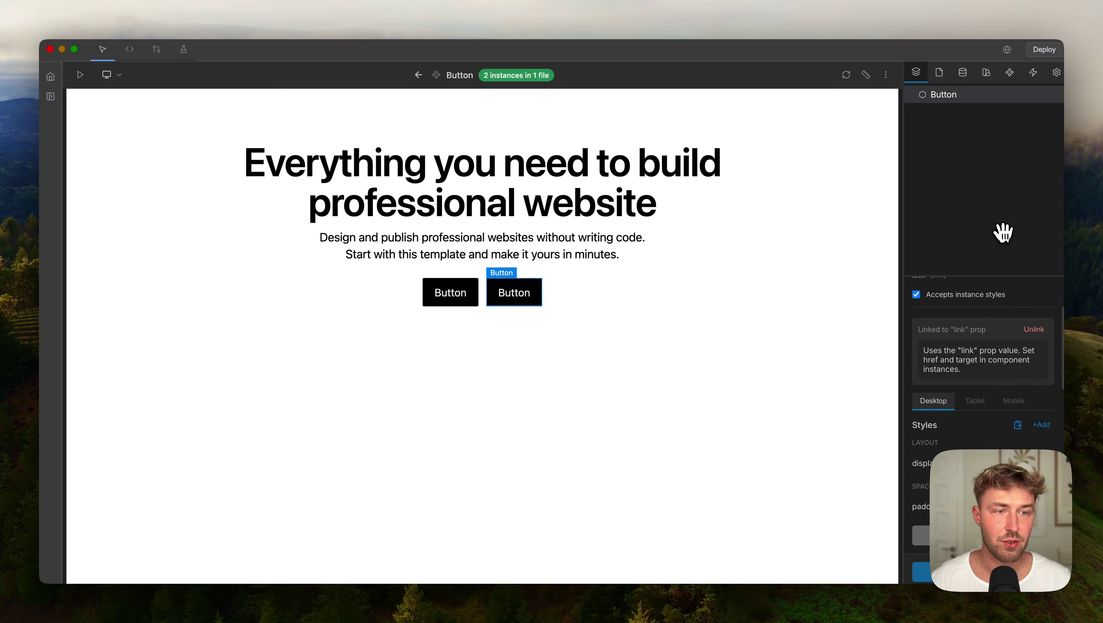
pyautogui.click(1042, 329)
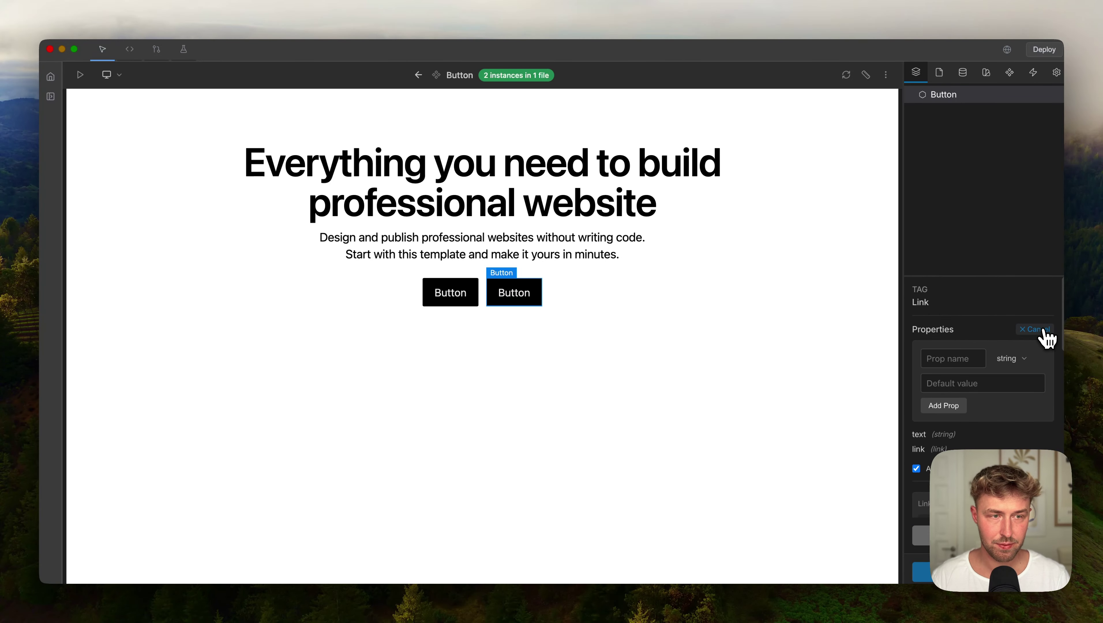
pyautogui.write('varia')
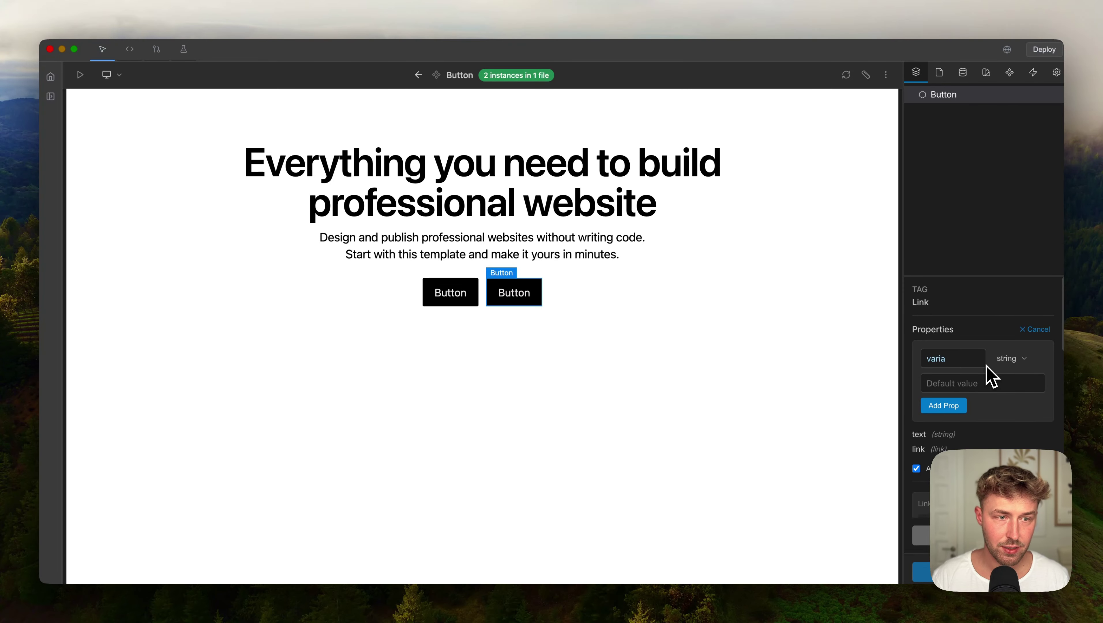
pyautogui.write('nt')
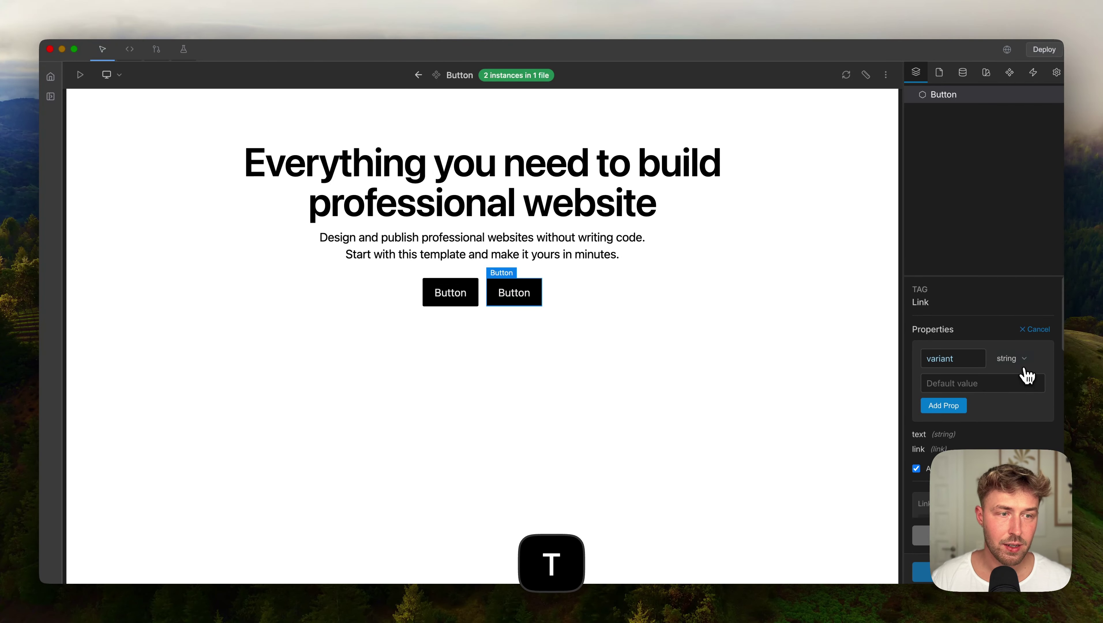
pyautogui.click(1017, 359)
pyautogui.scroll(-1, 1017, 432)
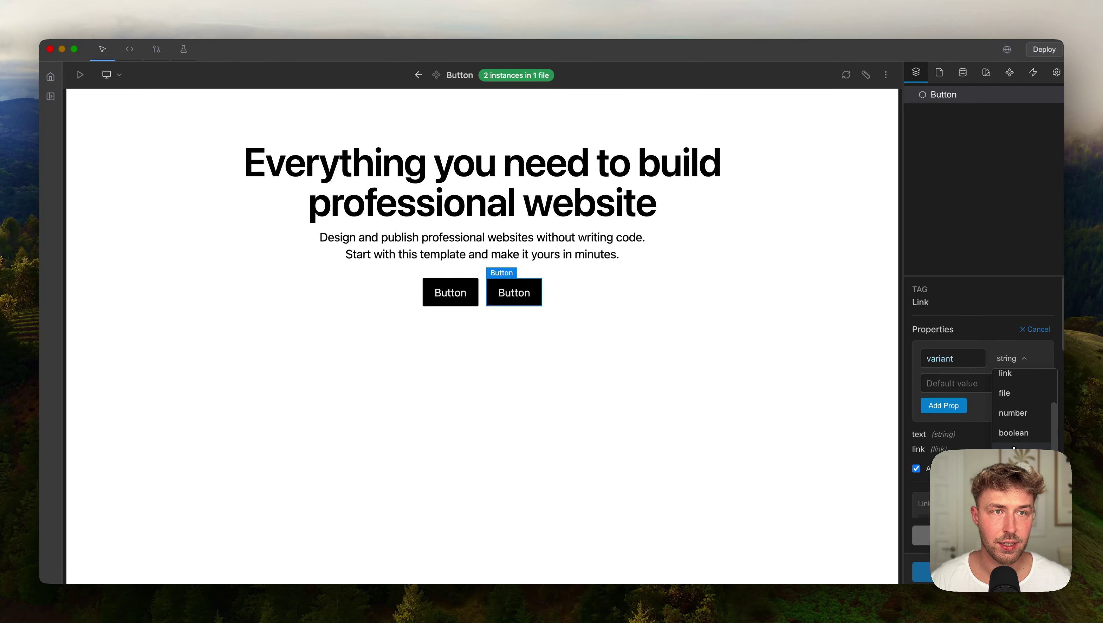
pyautogui.scroll(-1, 1014, 448)
pyautogui.scroll(2, 1016, 441)
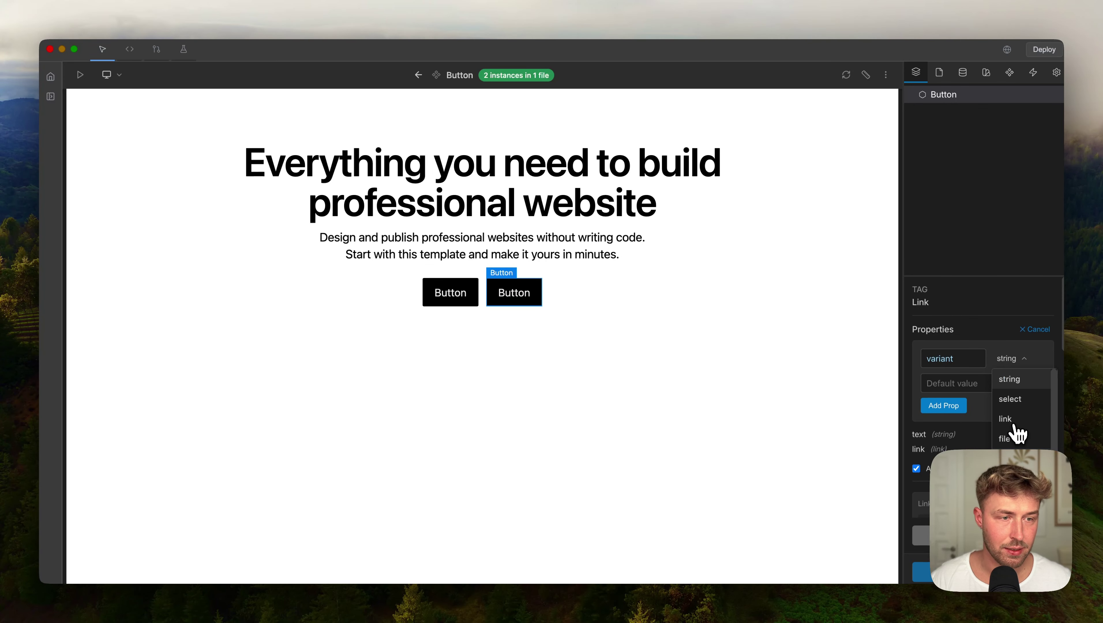
pyautogui.click(1016, 420)
# Give the variant property the options default and secondary, and add it to the component
pyautogui.click(933, 420)
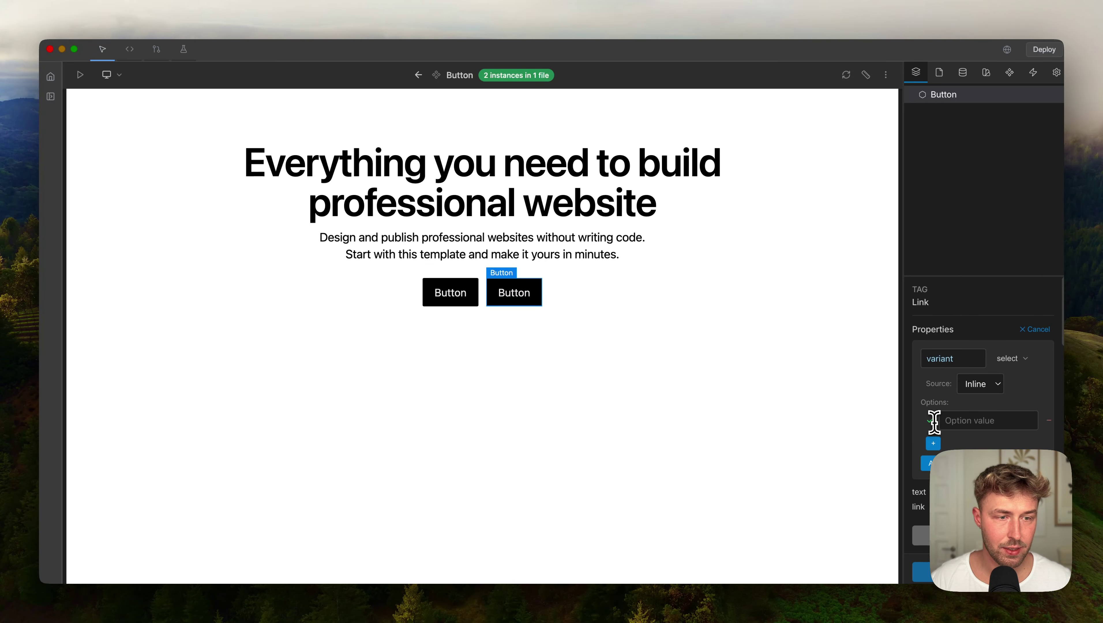
pyautogui.write('default')
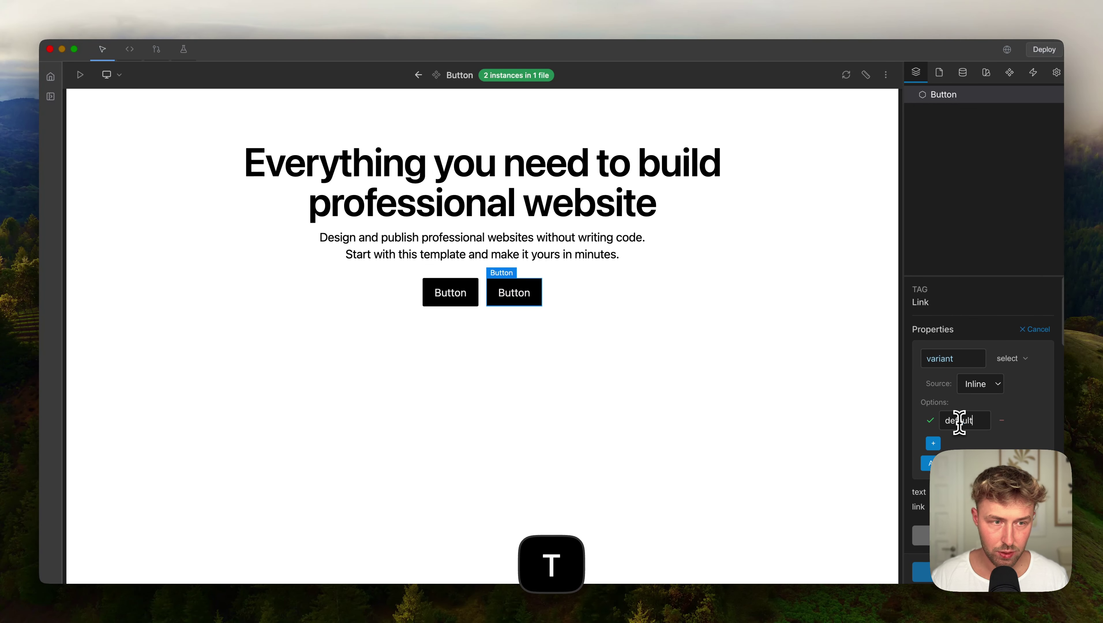
pyautogui.press('Return')
pyautogui.write('secondary')
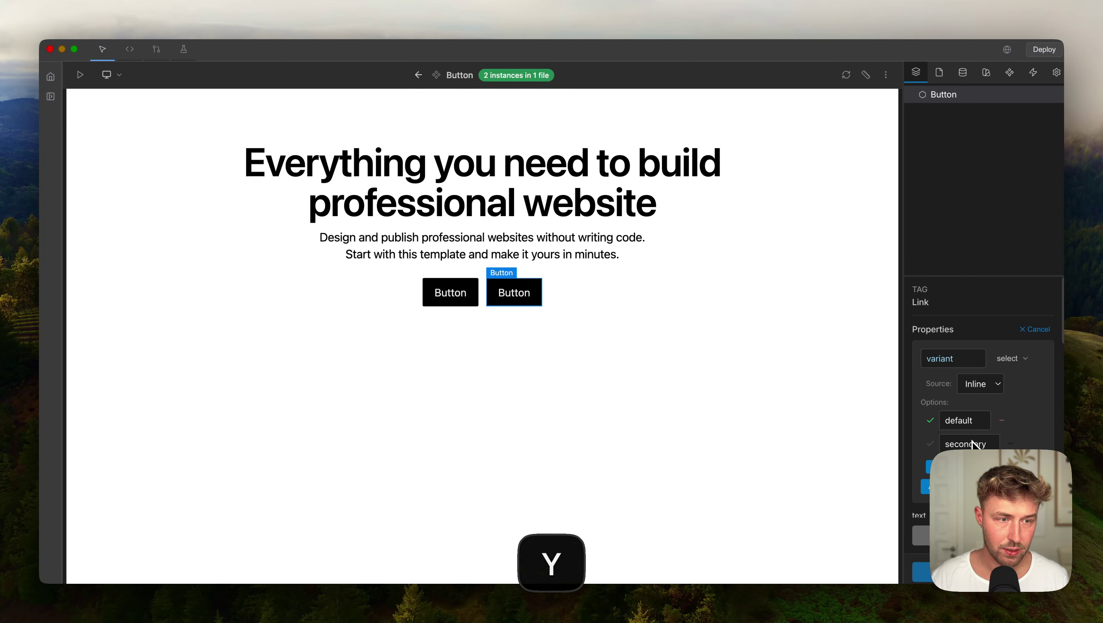
pyautogui.press('Return')
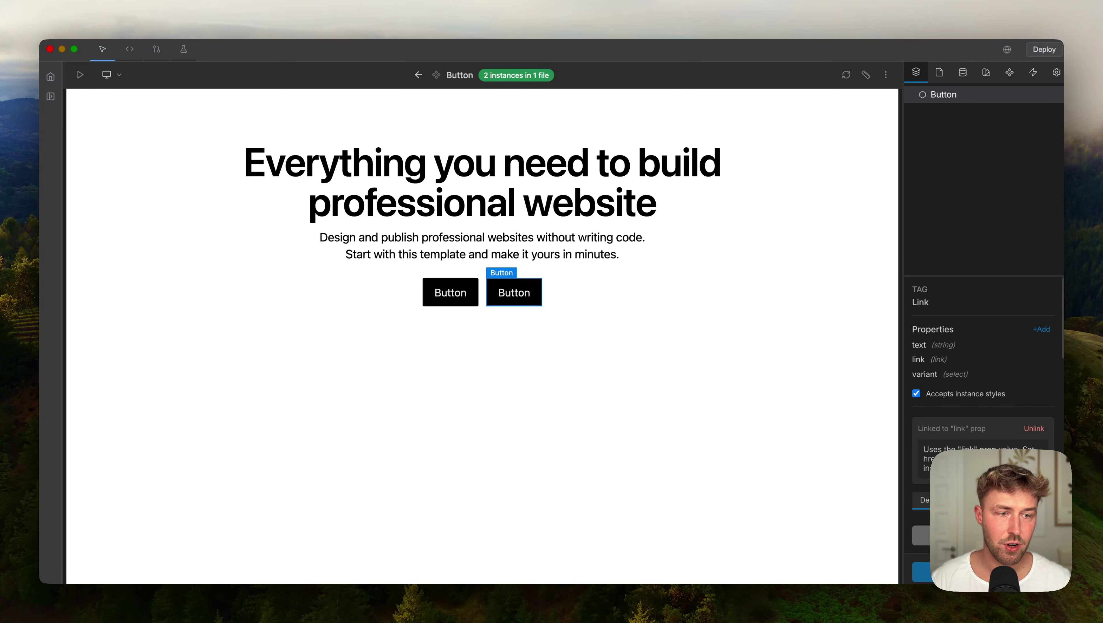
# Map the Button component's background colour to the variant property, using gray-200 for secondary
pyautogui.scroll(-10, 986, 438)
pyautogui.scroll(-2, 987, 437)
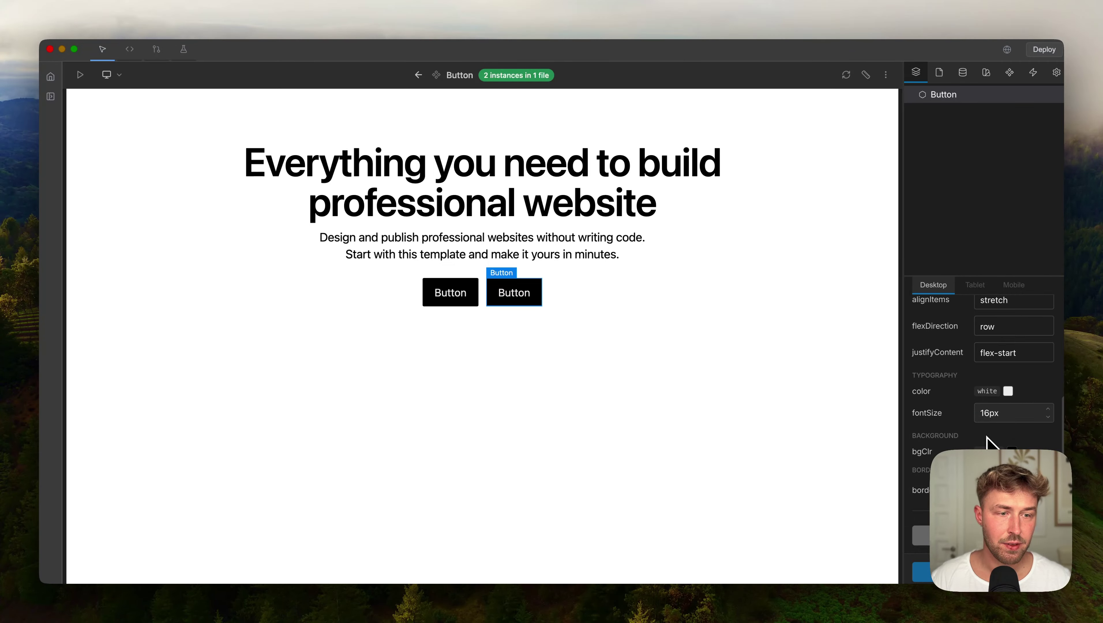
pyautogui.click(922, 453)
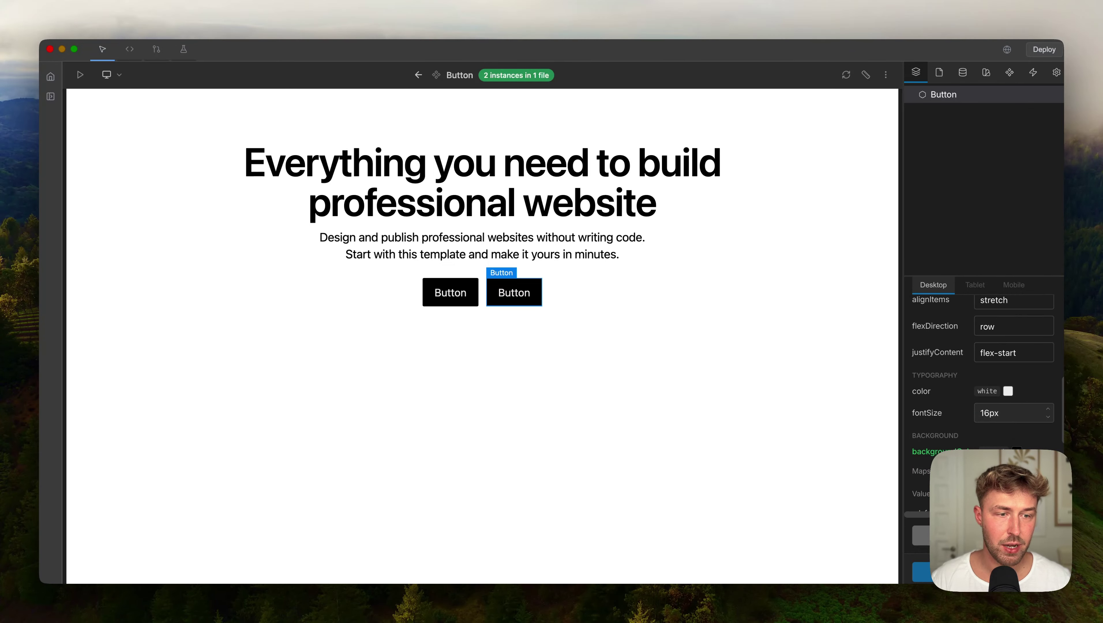
pyautogui.scroll(-6, 985, 444)
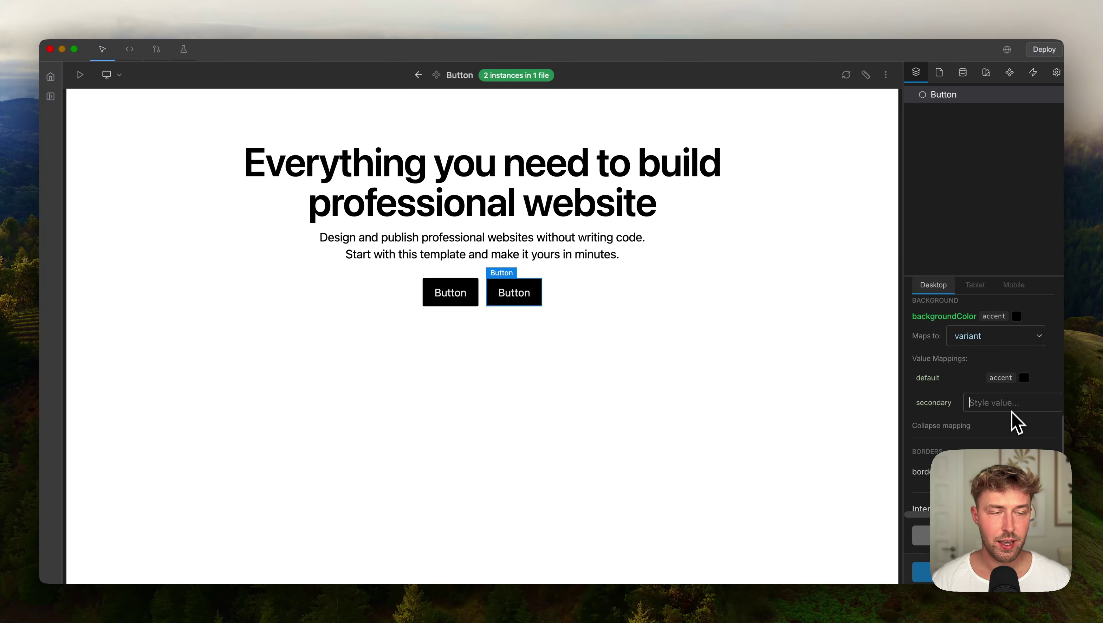
pyautogui.hscroll(2, 1014, 426)
pyautogui.click(1053, 404)
pyautogui.scroll(-1, 993, 436)
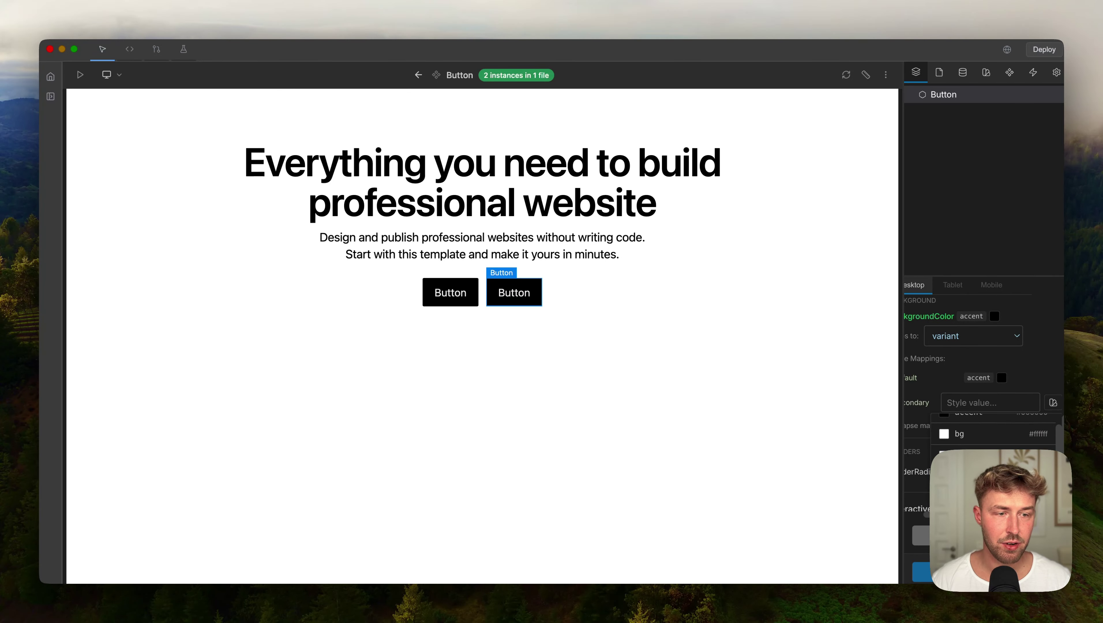
pyautogui.click(997, 437)
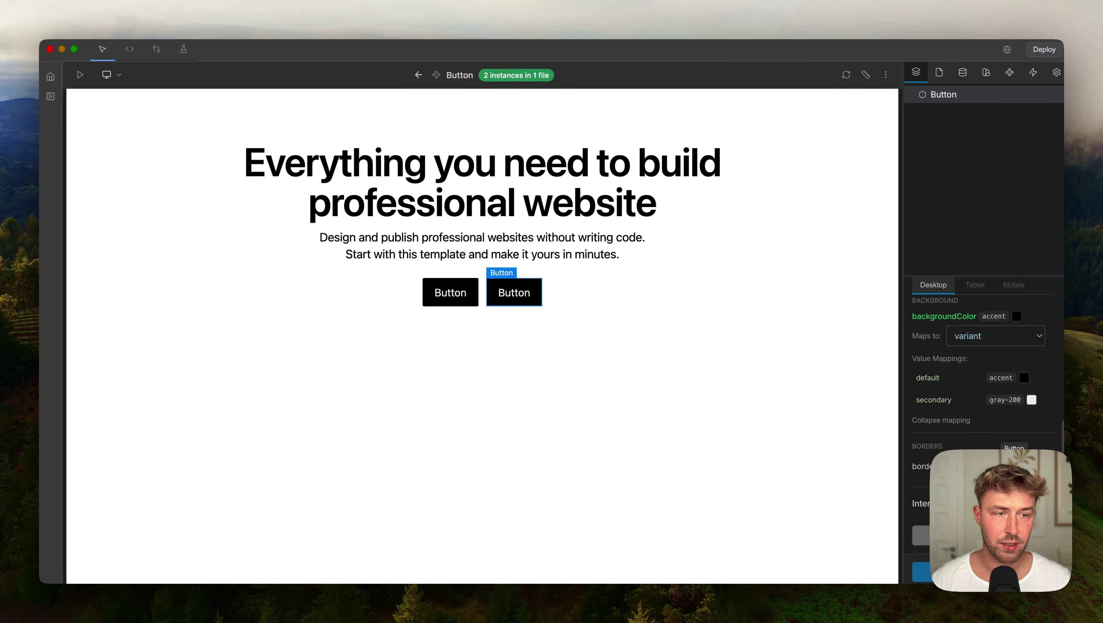
# Return to the test page and set the second Button instance's variant to secondary
pyautogui.press('Escape')
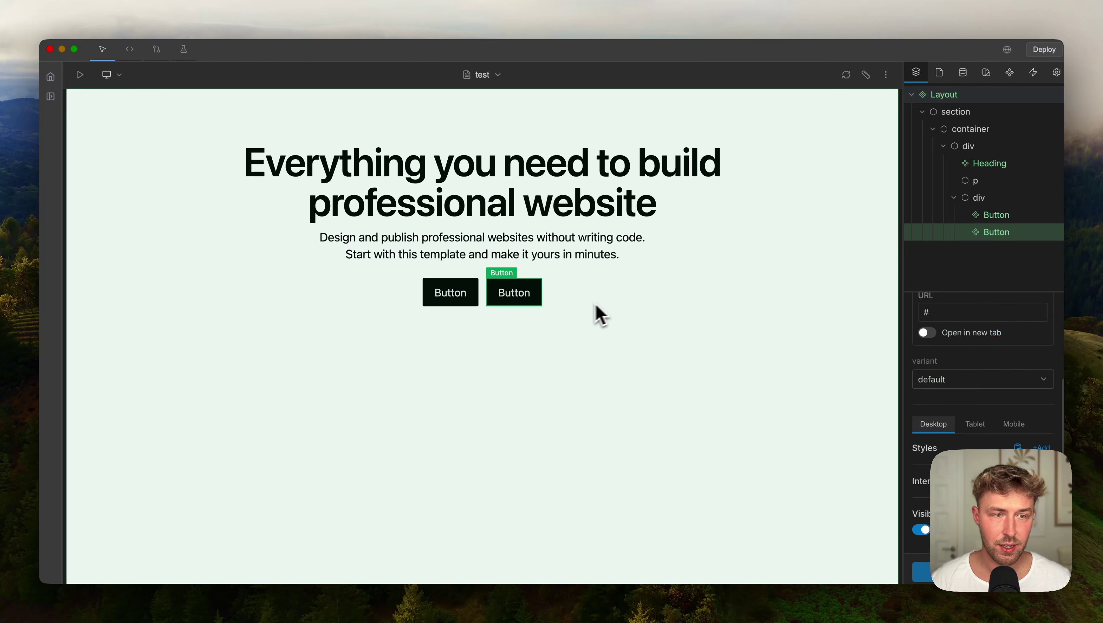
pyautogui.scroll(-3, 974, 376)
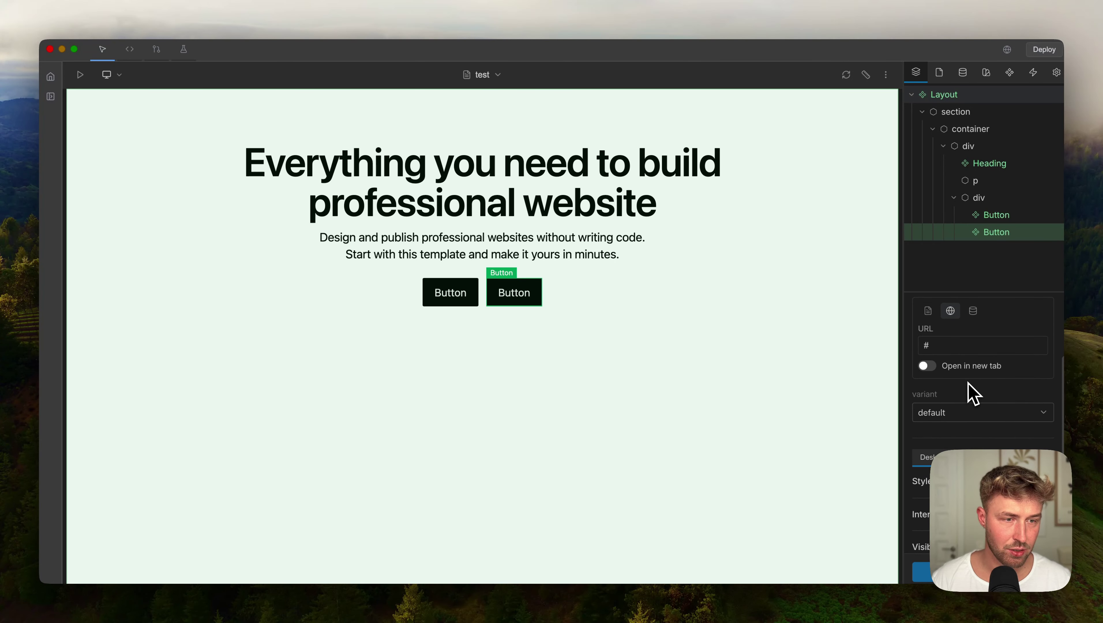
pyautogui.click(968, 411)
pyautogui.click(962, 456)
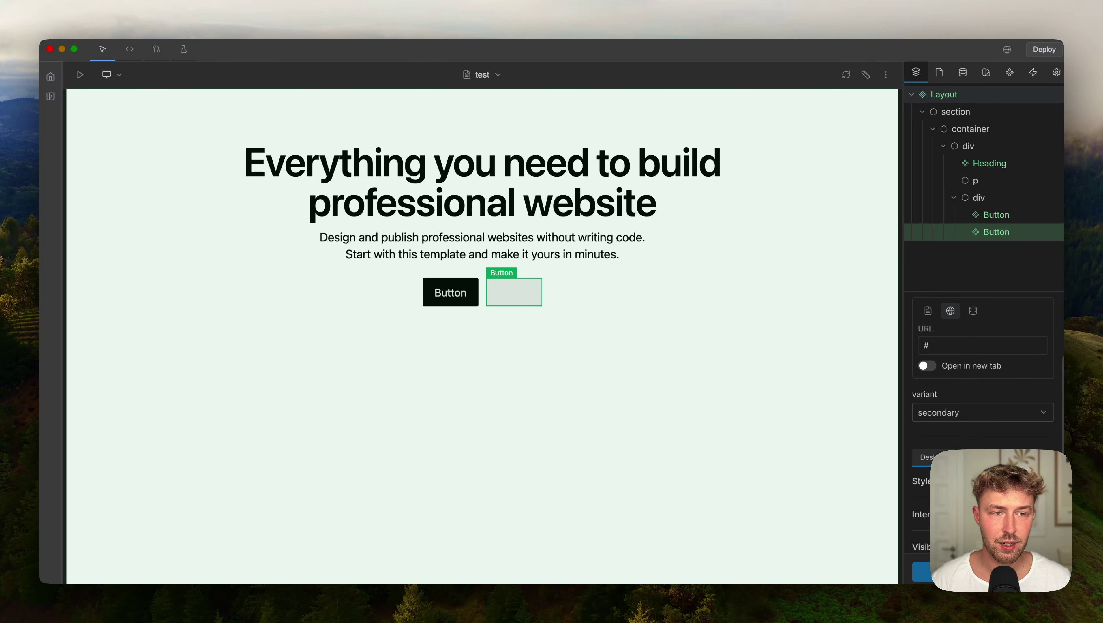
# Map the Button component's text colour to the variant property, using accent for secondary, and return to the test page
pyautogui.doubleClick(1017, 233)
pyautogui.scroll(-5, 976, 445)
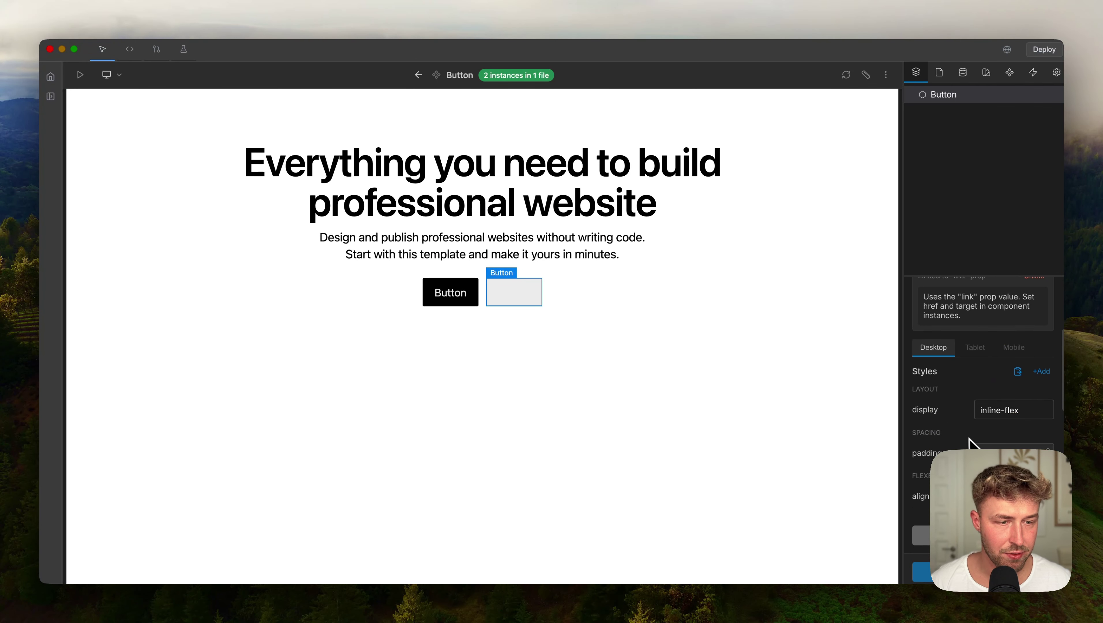
pyautogui.scroll(-3, 956, 441)
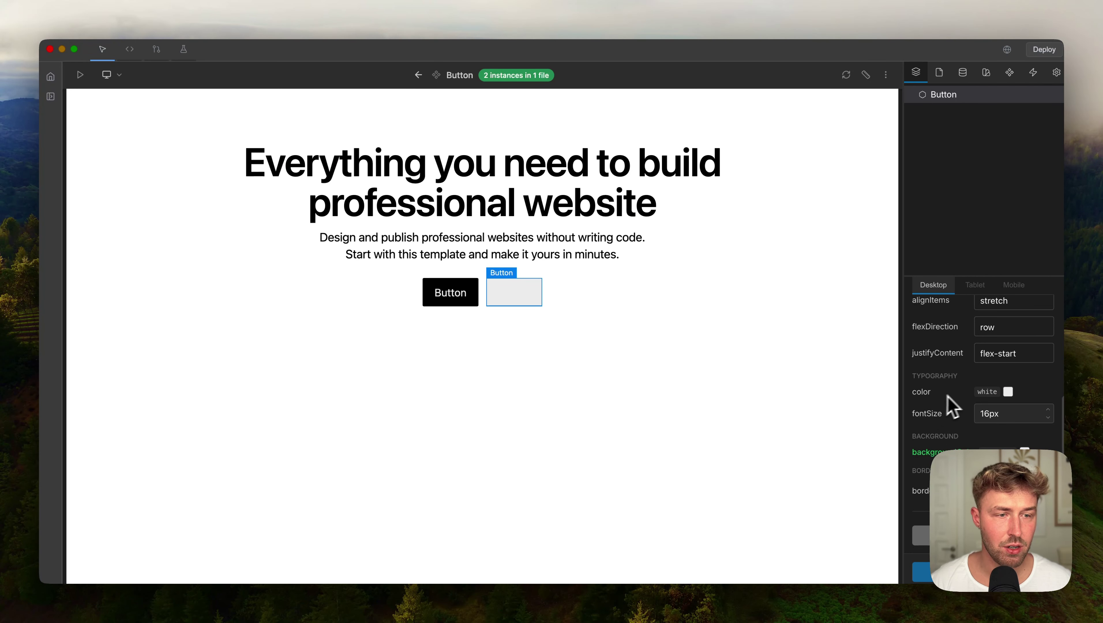
pyautogui.click(922, 391)
pyautogui.click(944, 406)
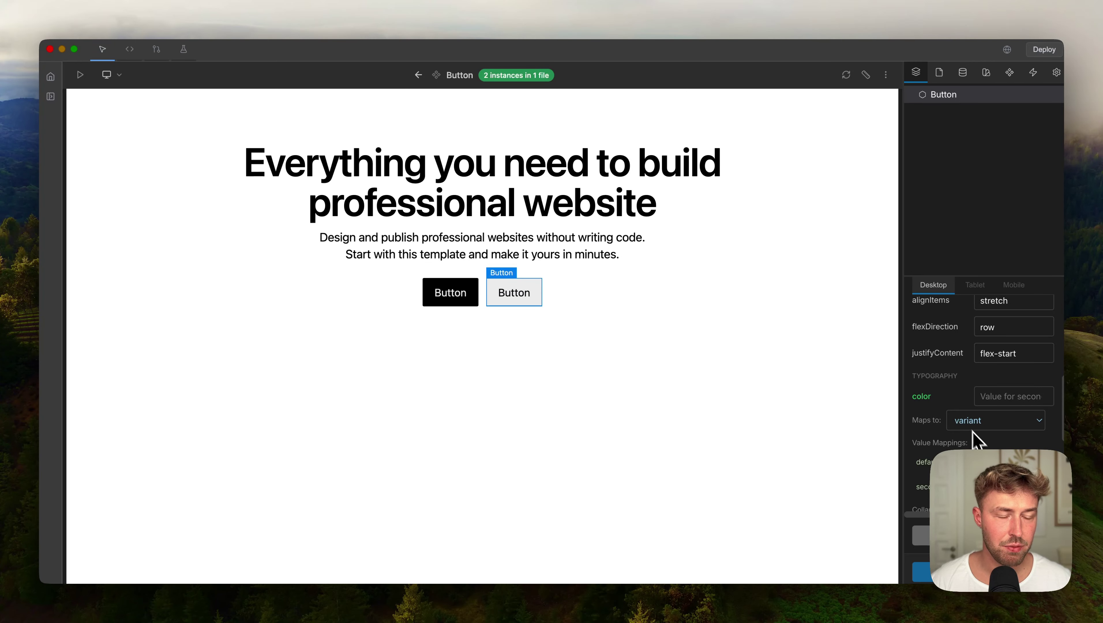
pyautogui.scroll(-1, 976, 437)
pyautogui.hscroll(1, 976, 437)
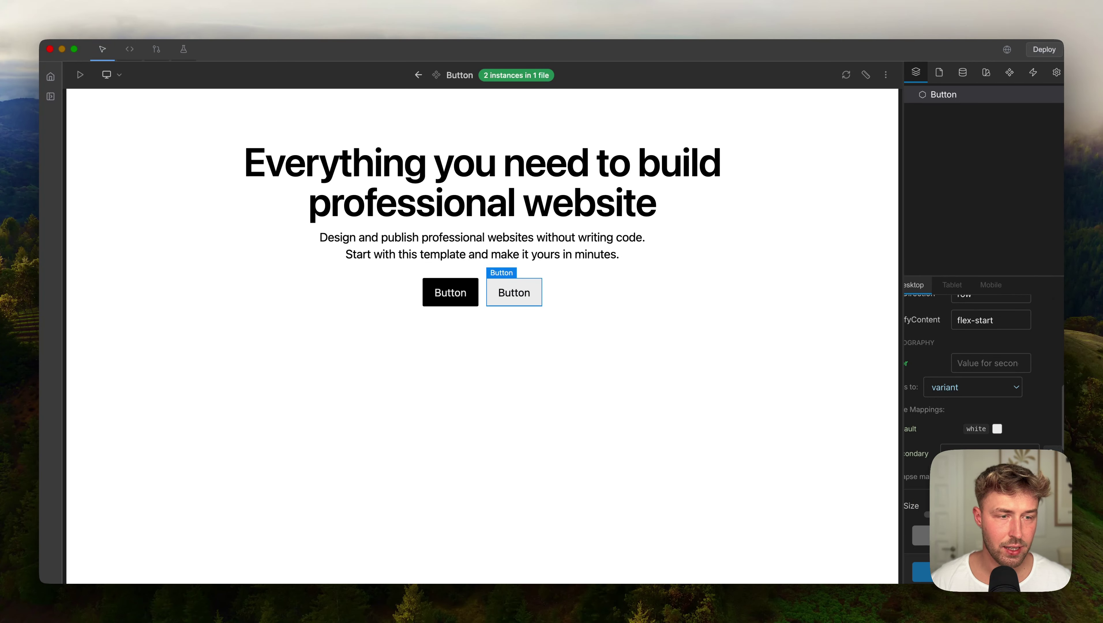
pyautogui.hscroll(-1, 982, 393)
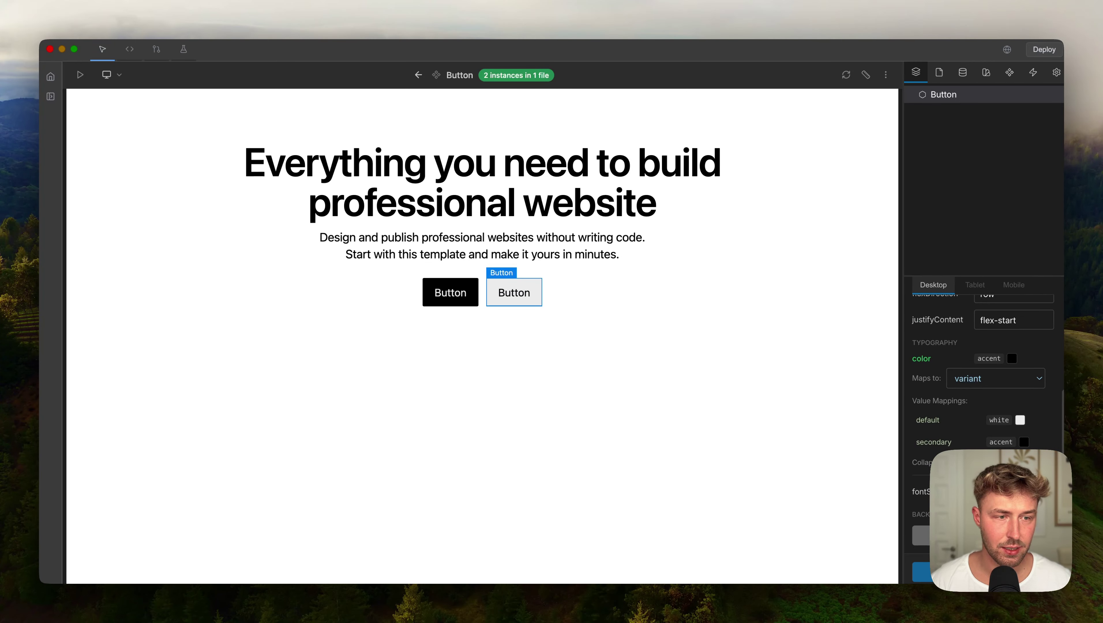
pyautogui.press('Escape')
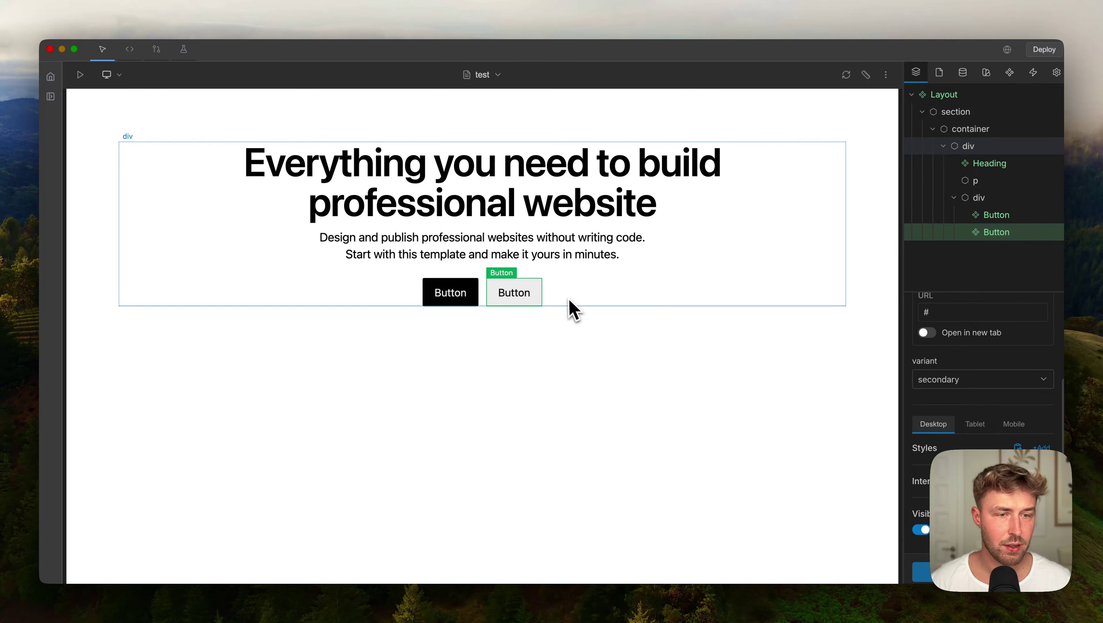
# Switch to Webflow, delete the previously imported layout content, and insert the updated Test page from Meno
pyautogui.scroll(1, 982, 349)
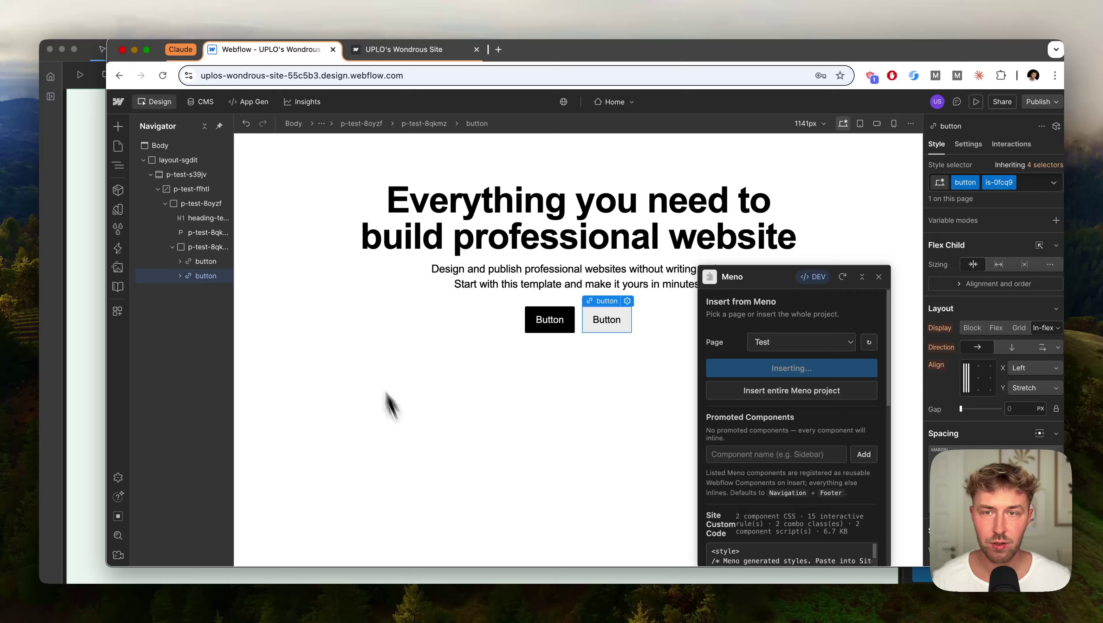
pyautogui.click(303, 244)
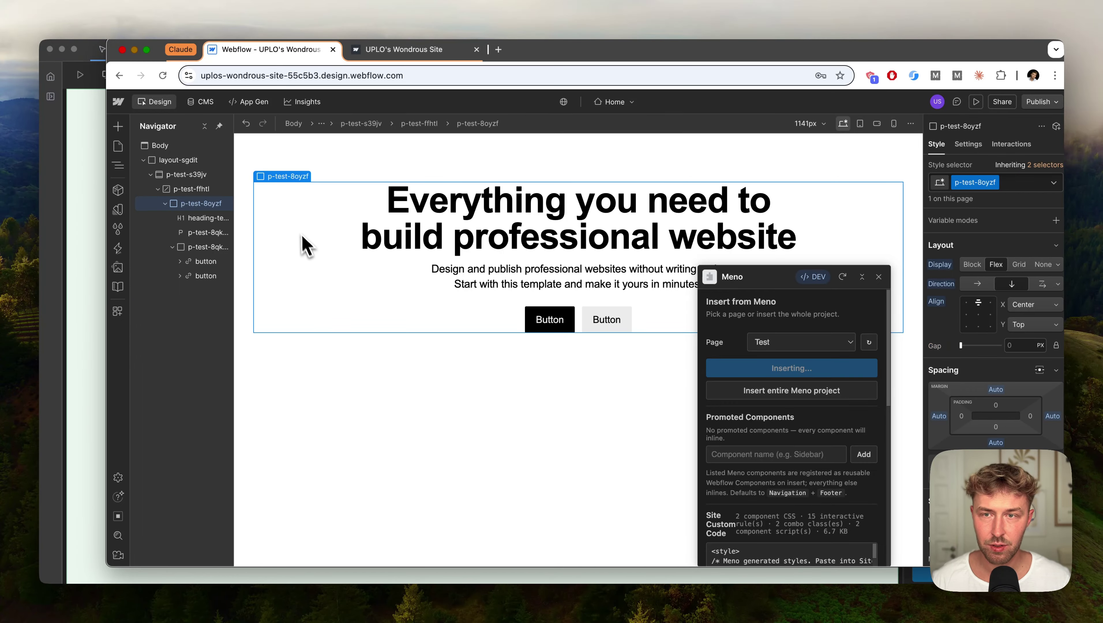
pyautogui.click(271, 160)
pyautogui.press('BackSpace')
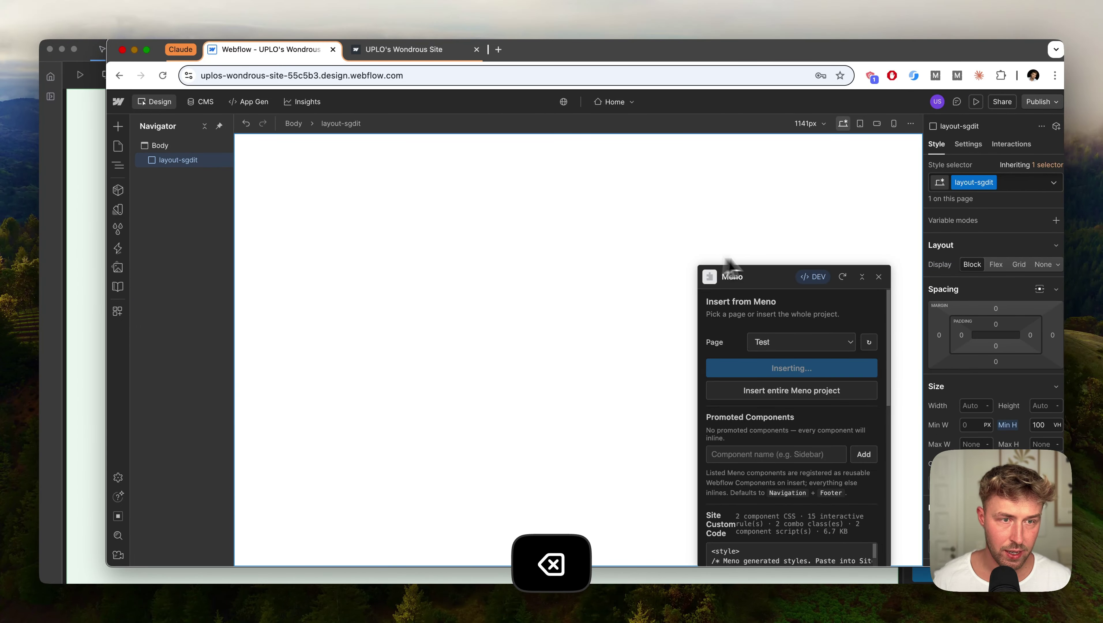
pyautogui.click(806, 342)
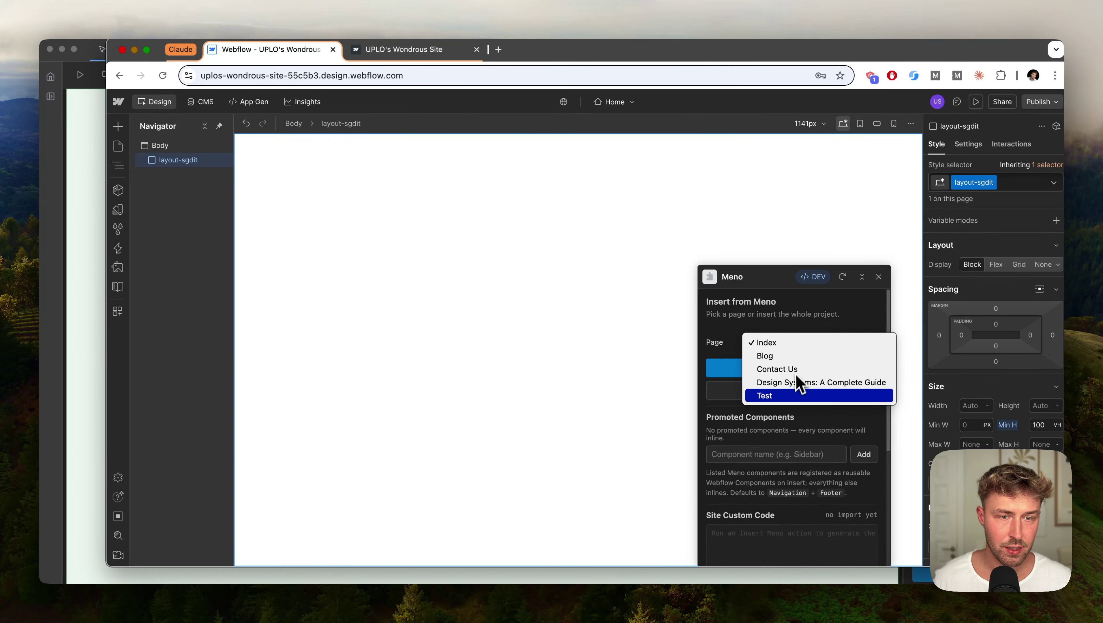
pyautogui.click(790, 396)
pyautogui.click(781, 371)
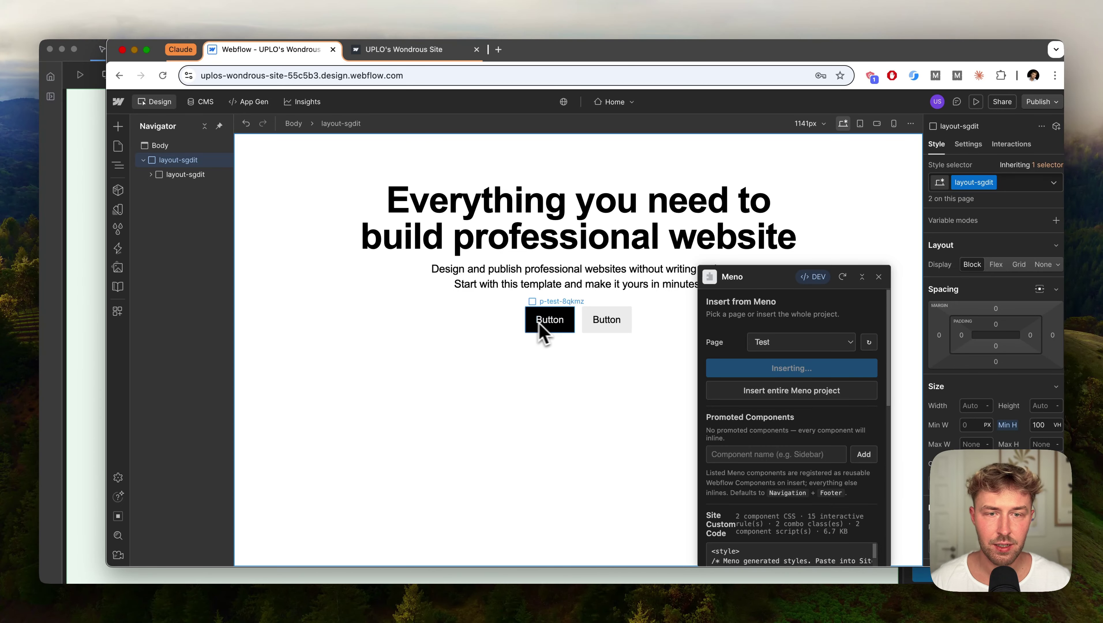
# Examine the grey button's class names, text colour and background colour in the imported page, and switch back to Meno
pyautogui.click(587, 326)
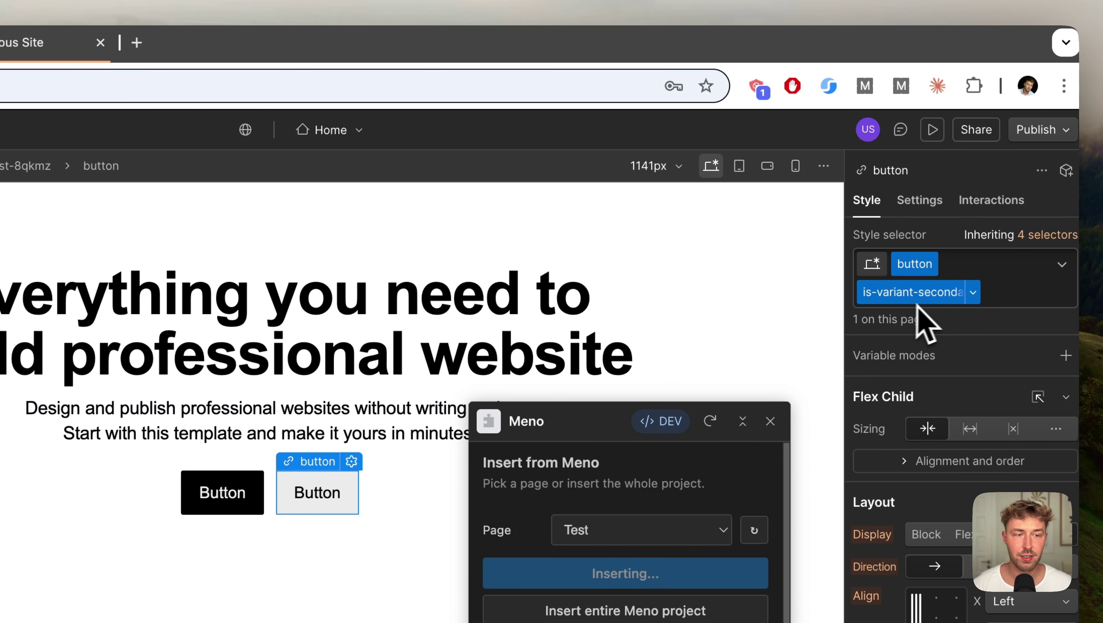
pyautogui.scroll(-10, 953, 424)
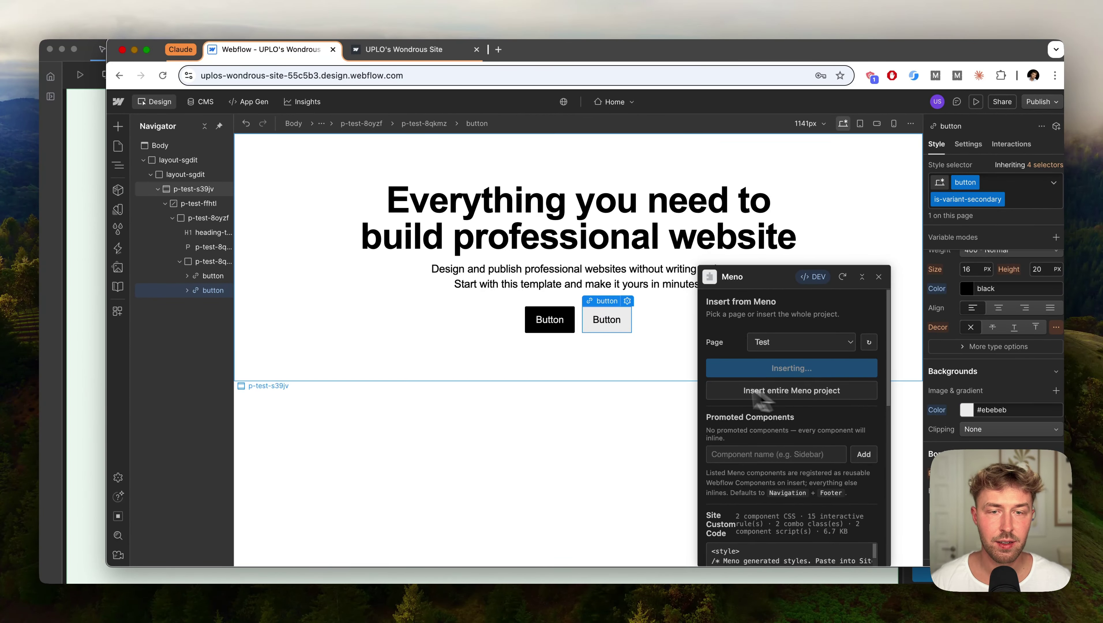
pyautogui.click(567, 331)
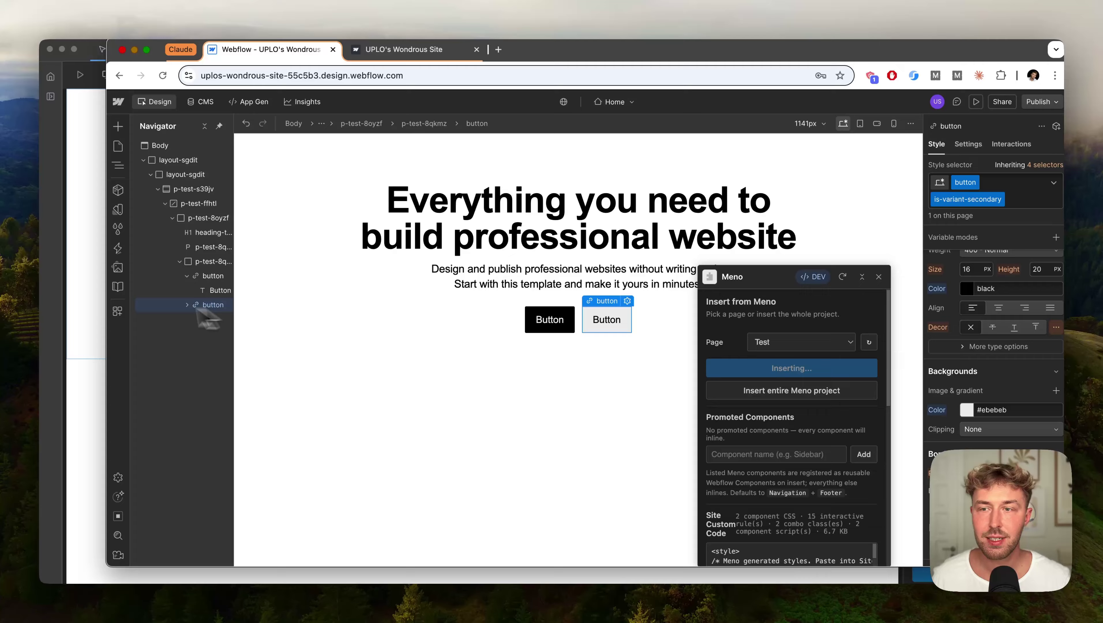
pyautogui.click(83, 312)
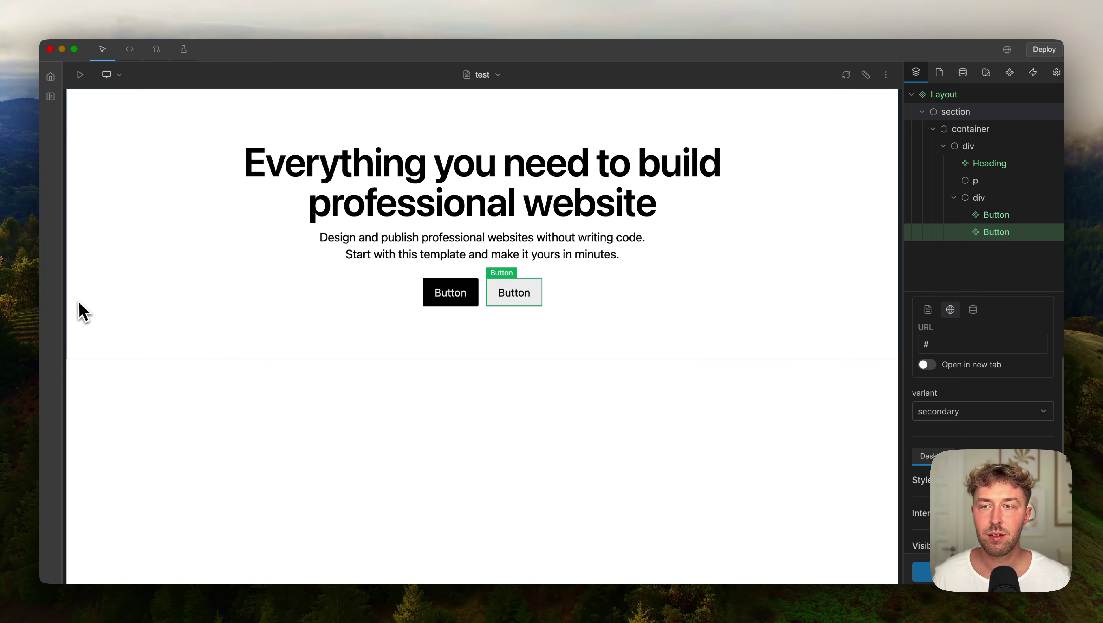